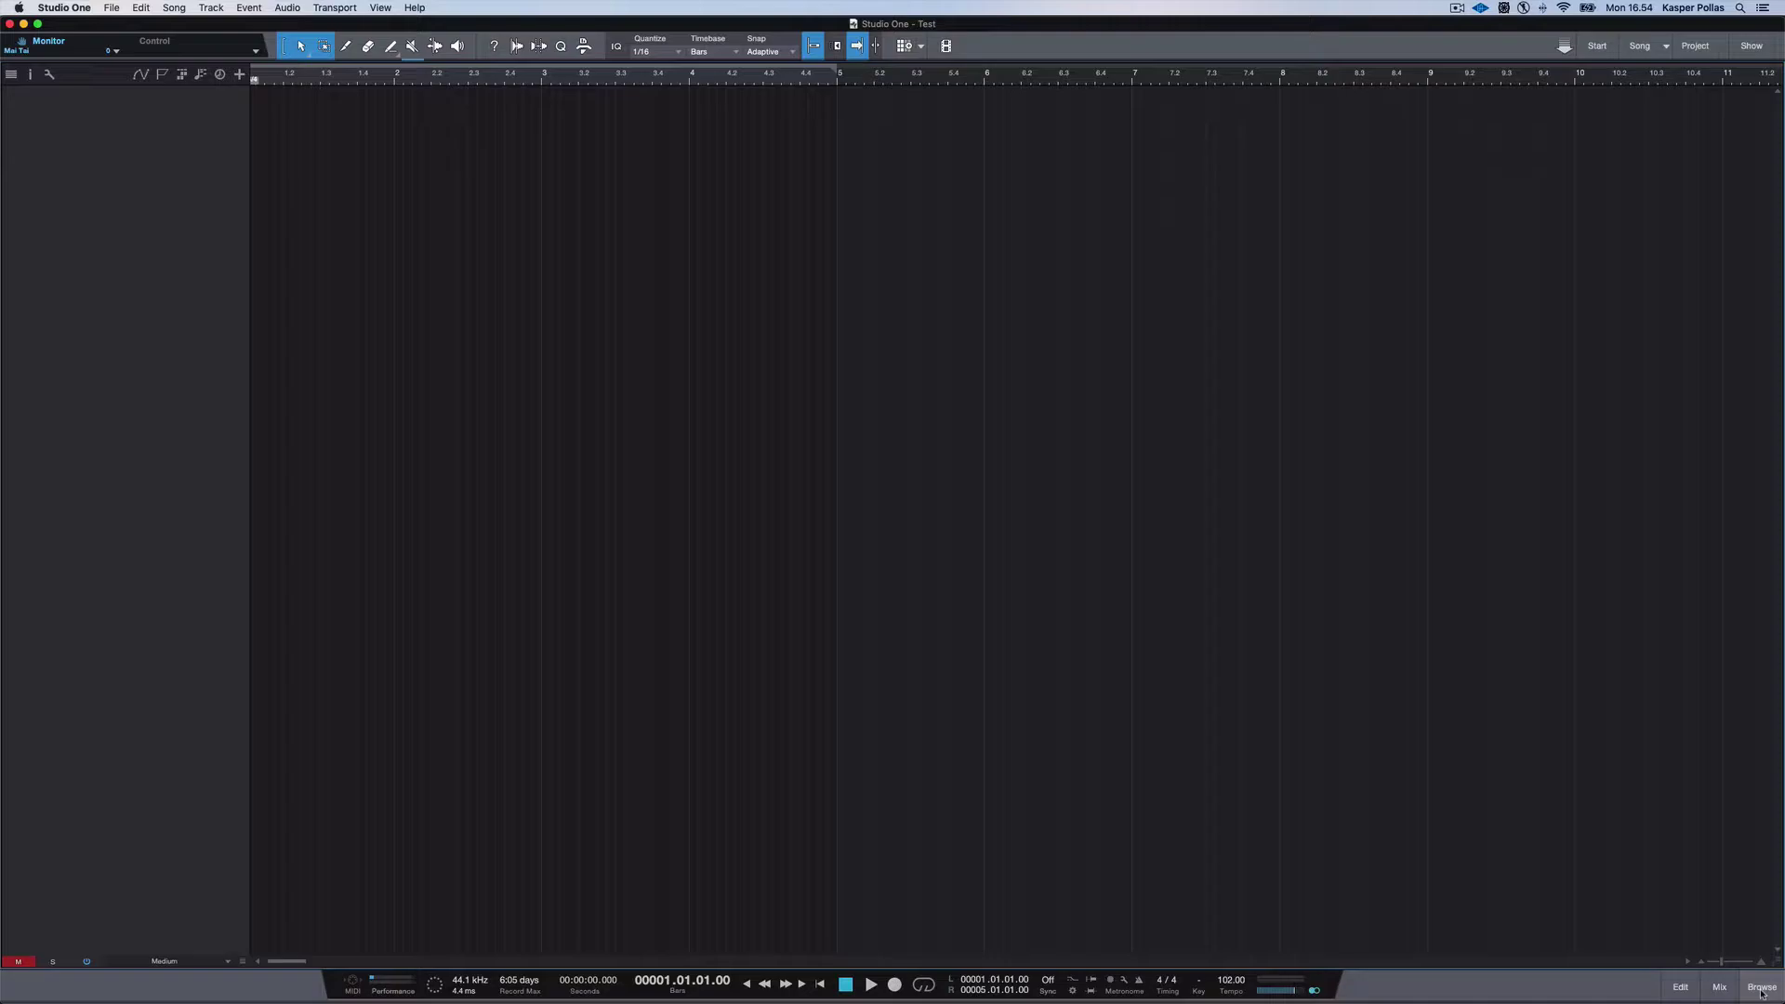
Add the Presence instrument from the instrument browser to the empty song as a new track
{"action": "left_click", "coordinate": [1761, 988]}
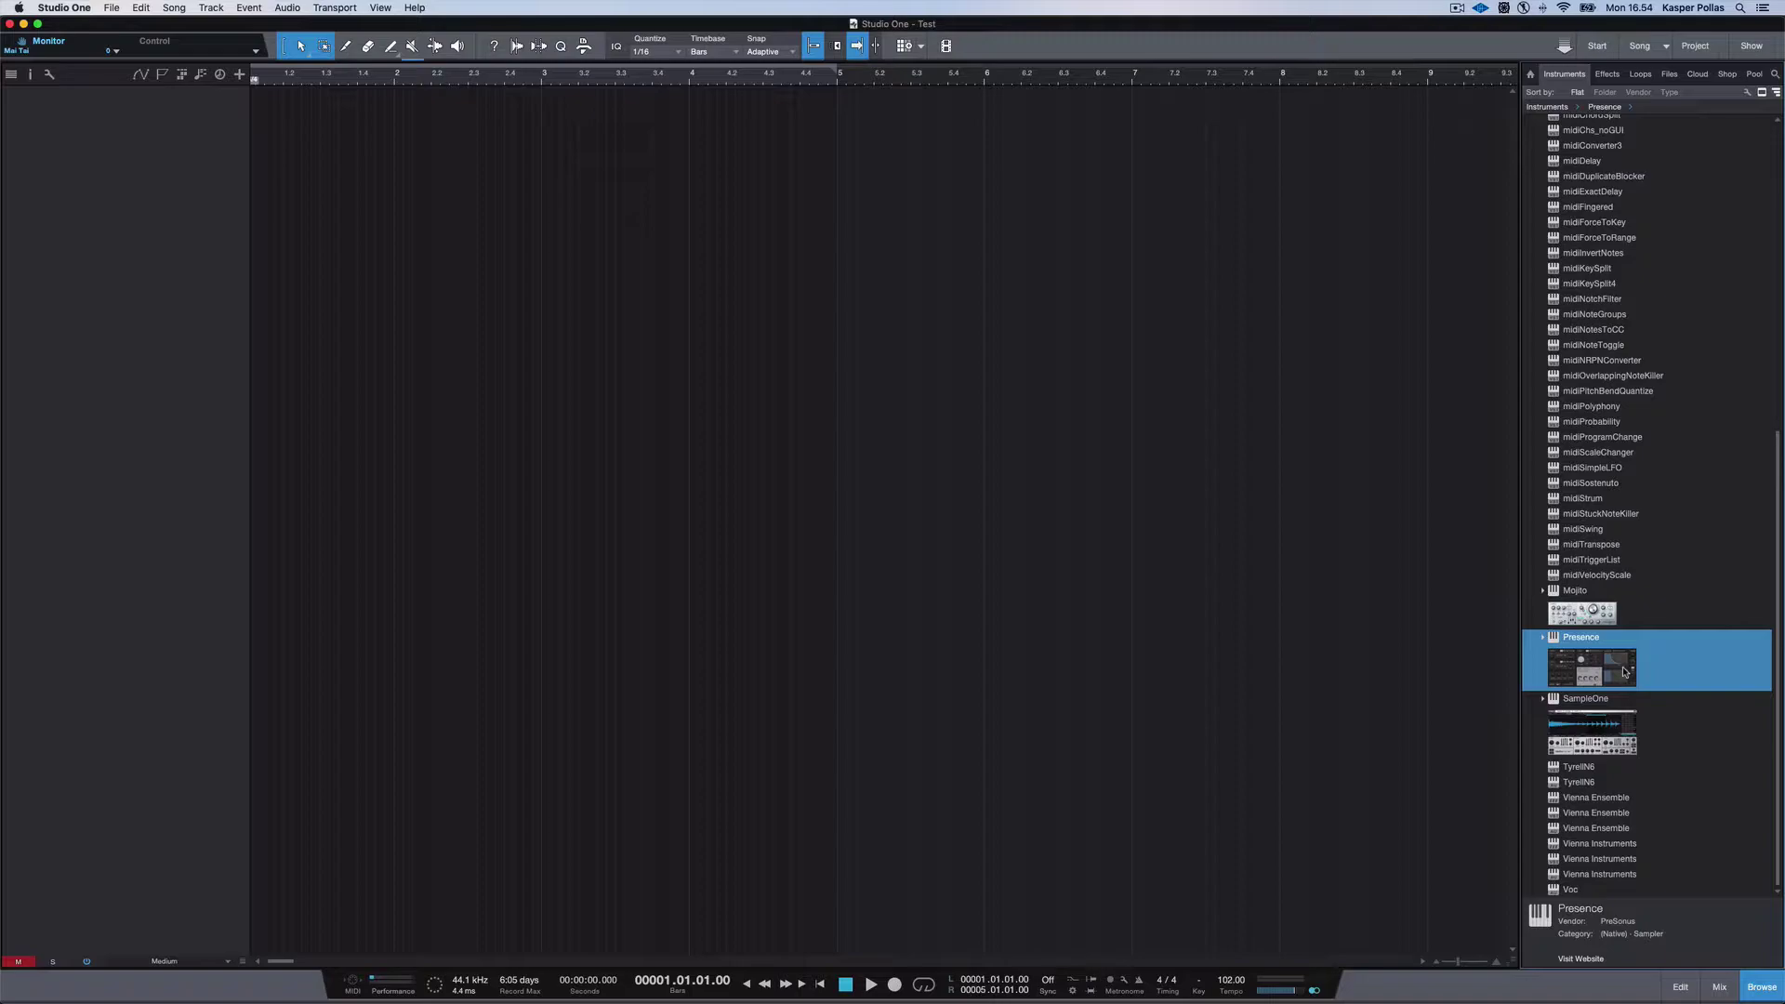
{"action": "left_click_drag", "start_coordinate": [1623, 671], "coordinate": [143, 169]}
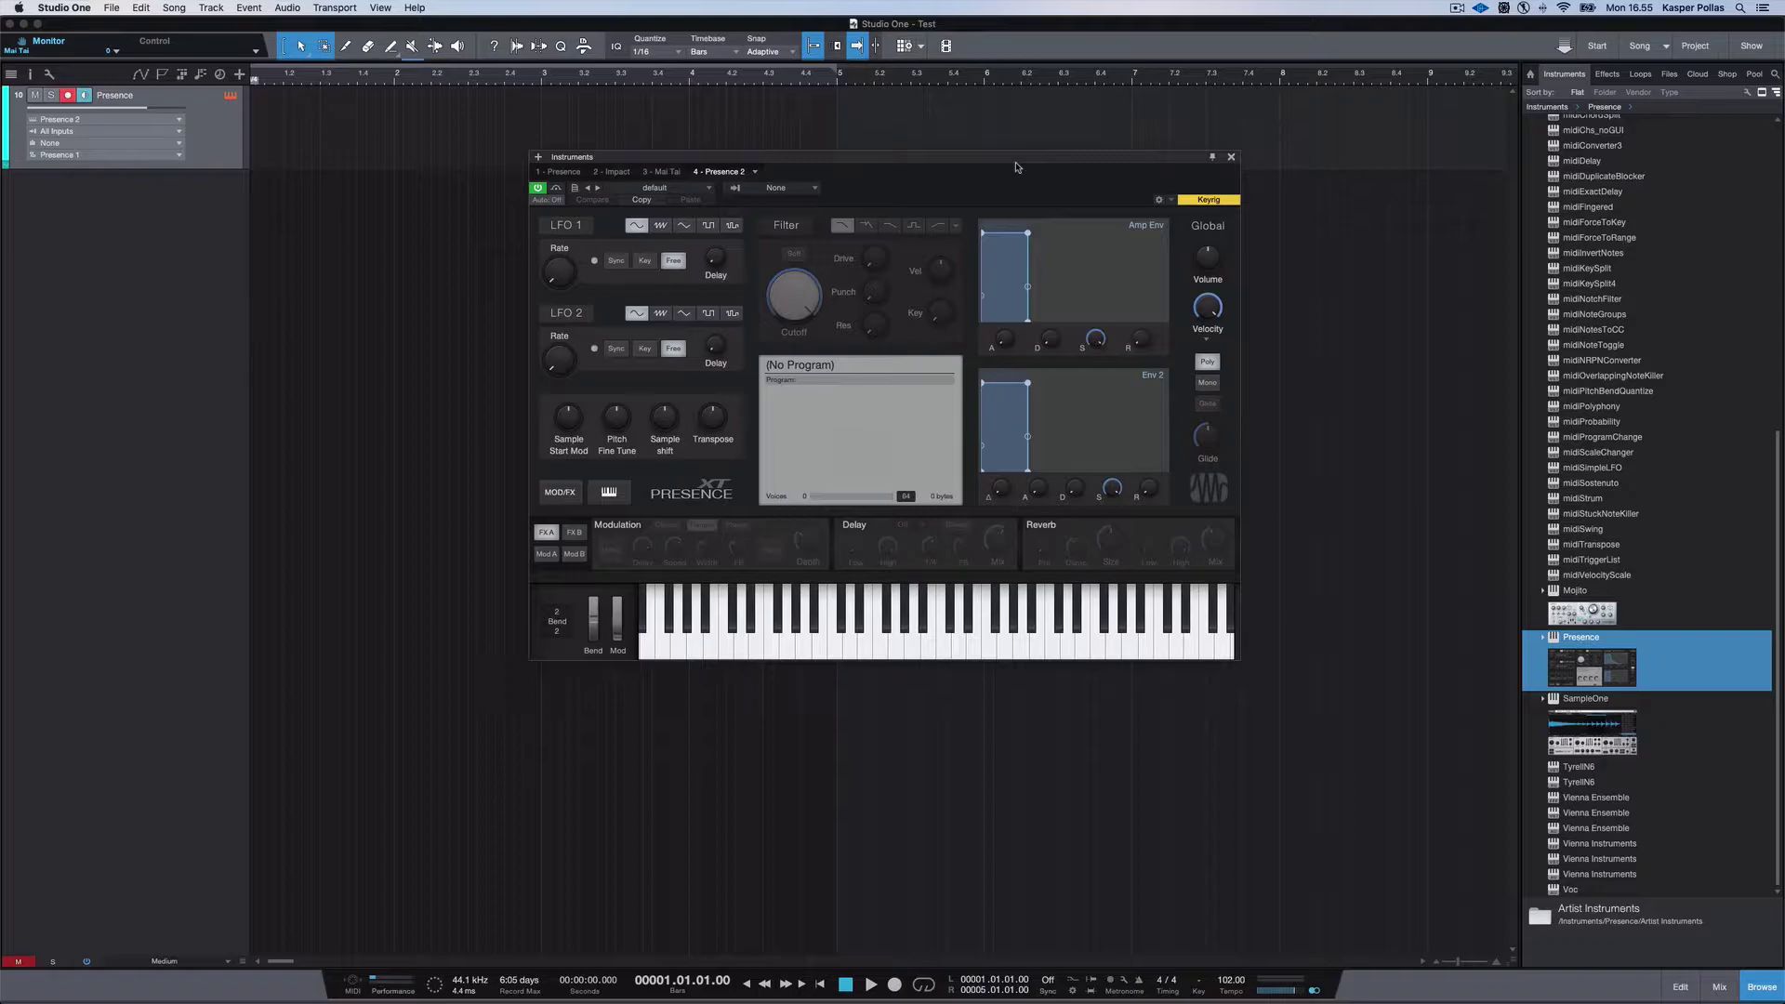
{"action": "left_click_drag", "start_coordinate": [921, 163], "coordinate": [922, 166]}
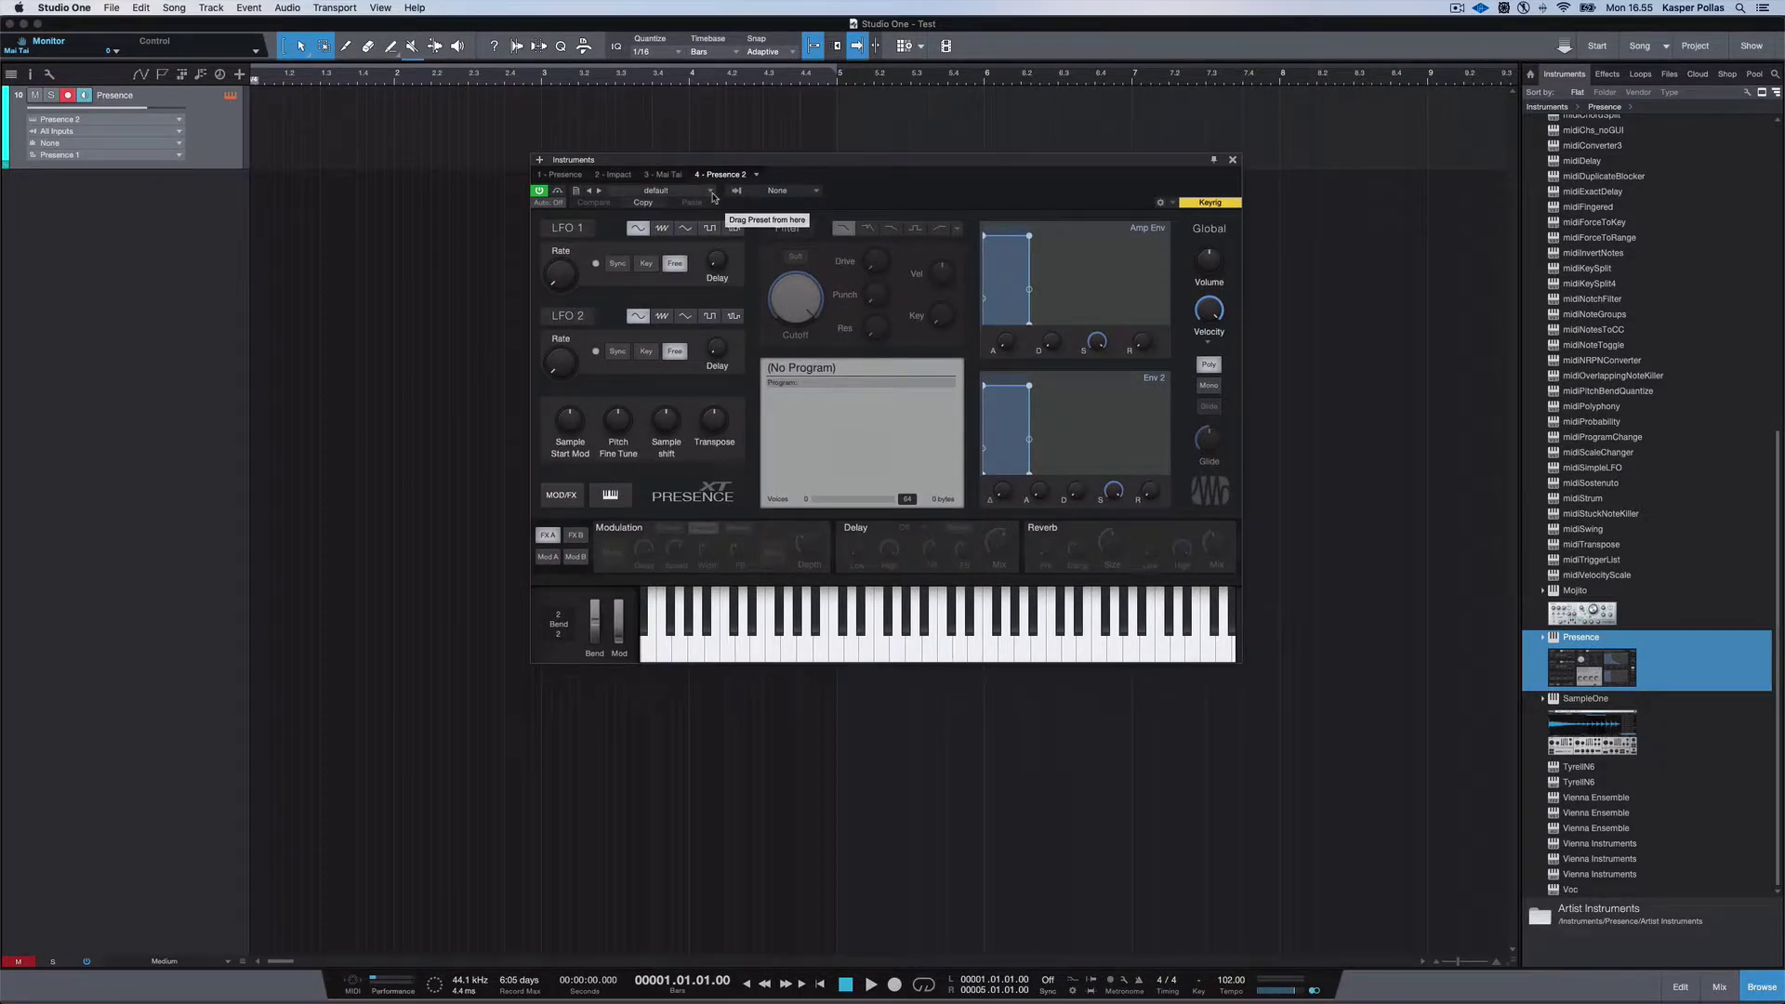
{"action": "left_click", "coordinate": [713, 192]}
{"action": "left_click", "coordinate": [853, 168]}
{"action": "left_click_drag", "start_coordinate": [803, 174], "coordinate": [800, 176]}
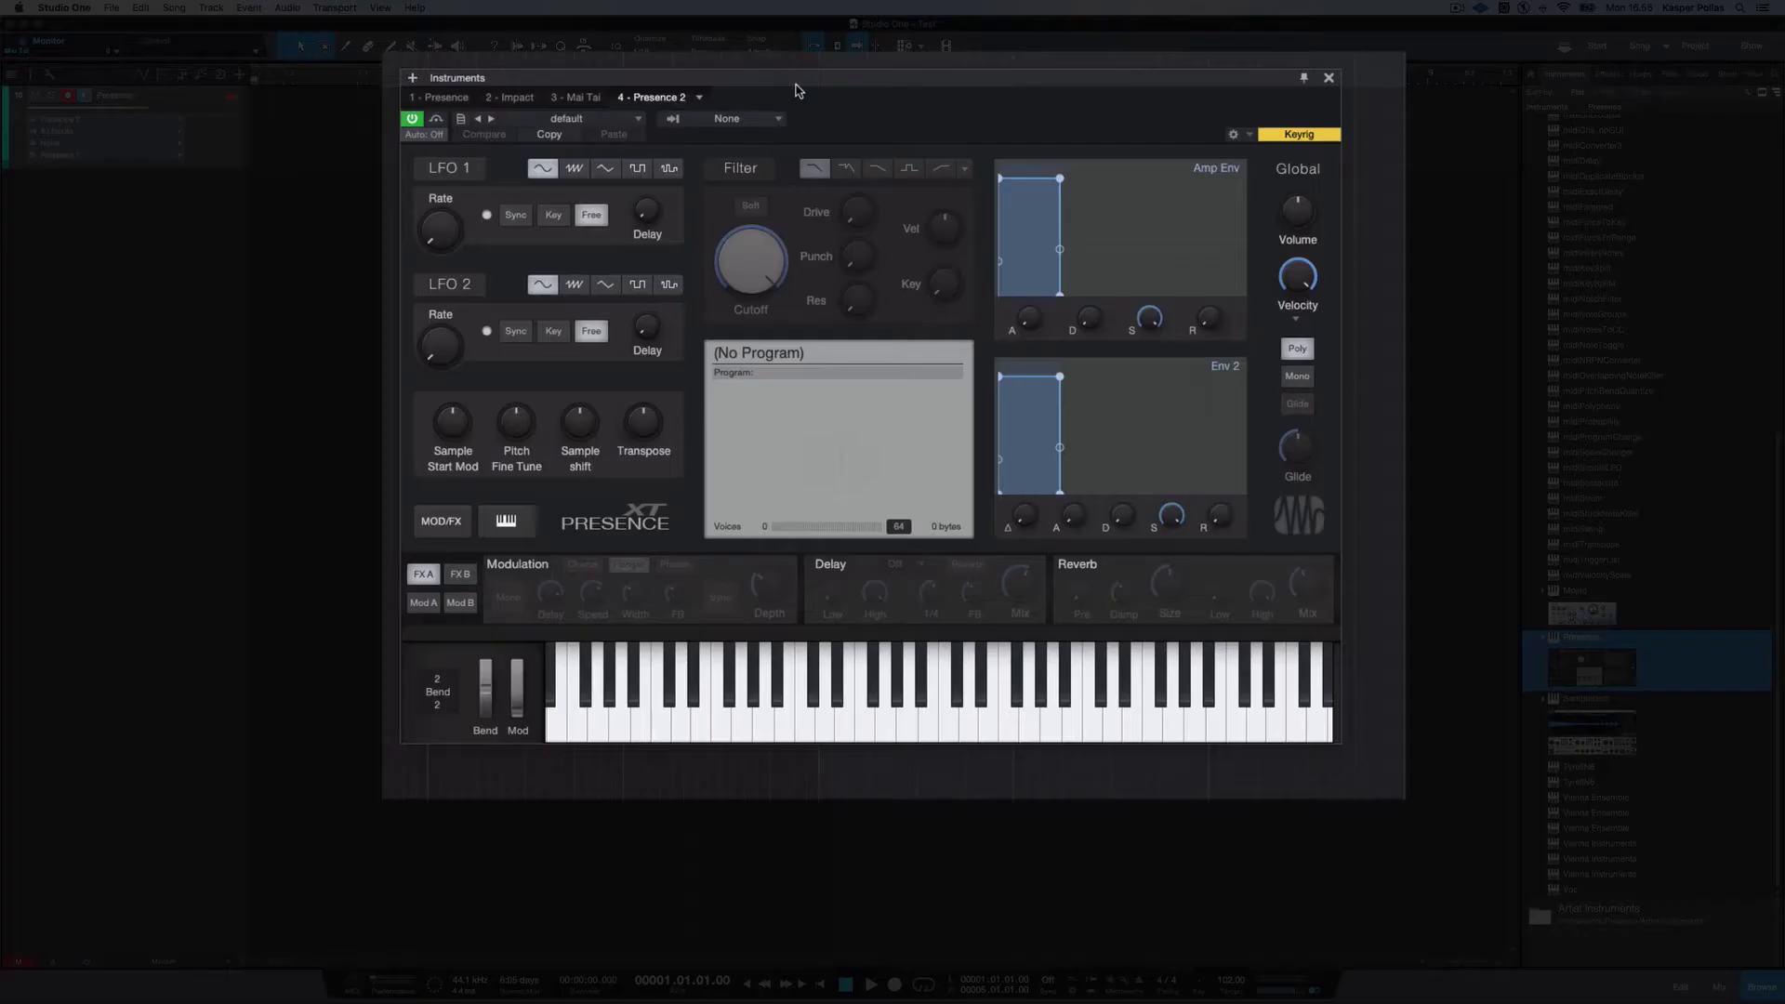
Load the Grand Piano Ribbon preset from Piano, PreSonus Studio Grand, Basic into Presence
{"action": "left_click", "coordinate": [641, 124]}
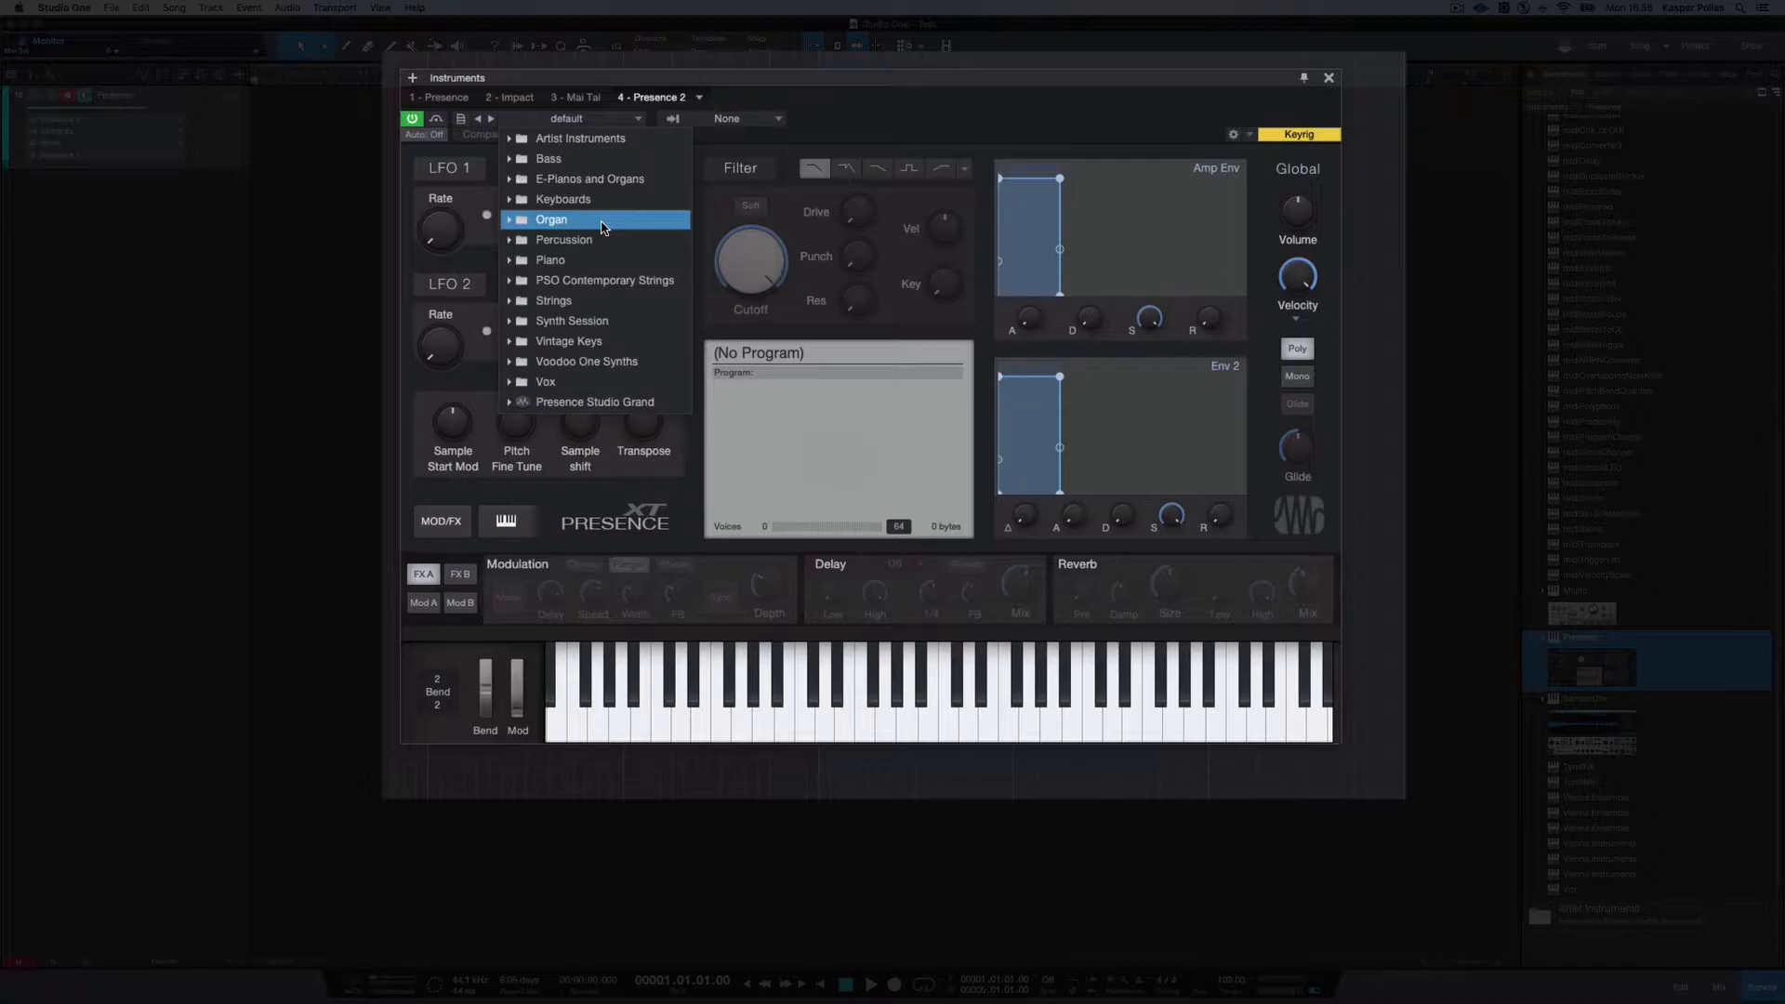
{"action": "left_click", "coordinate": [509, 261]}
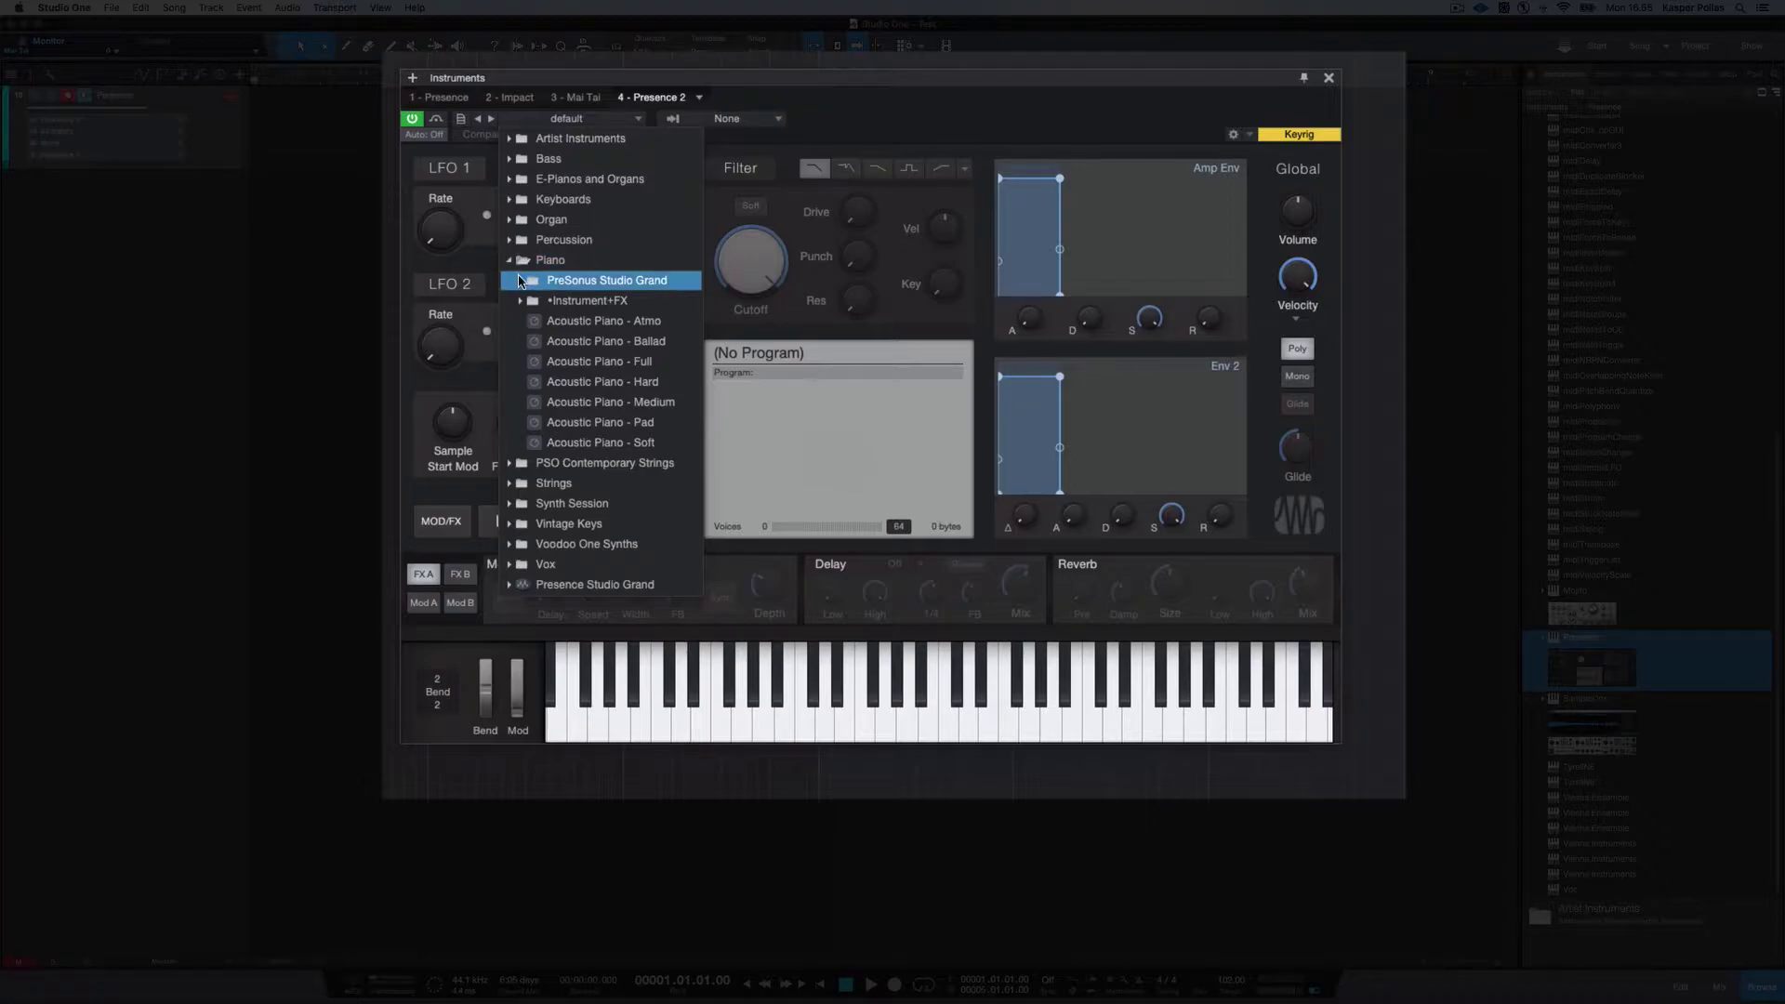
{"action": "left_click", "coordinate": [521, 282]}
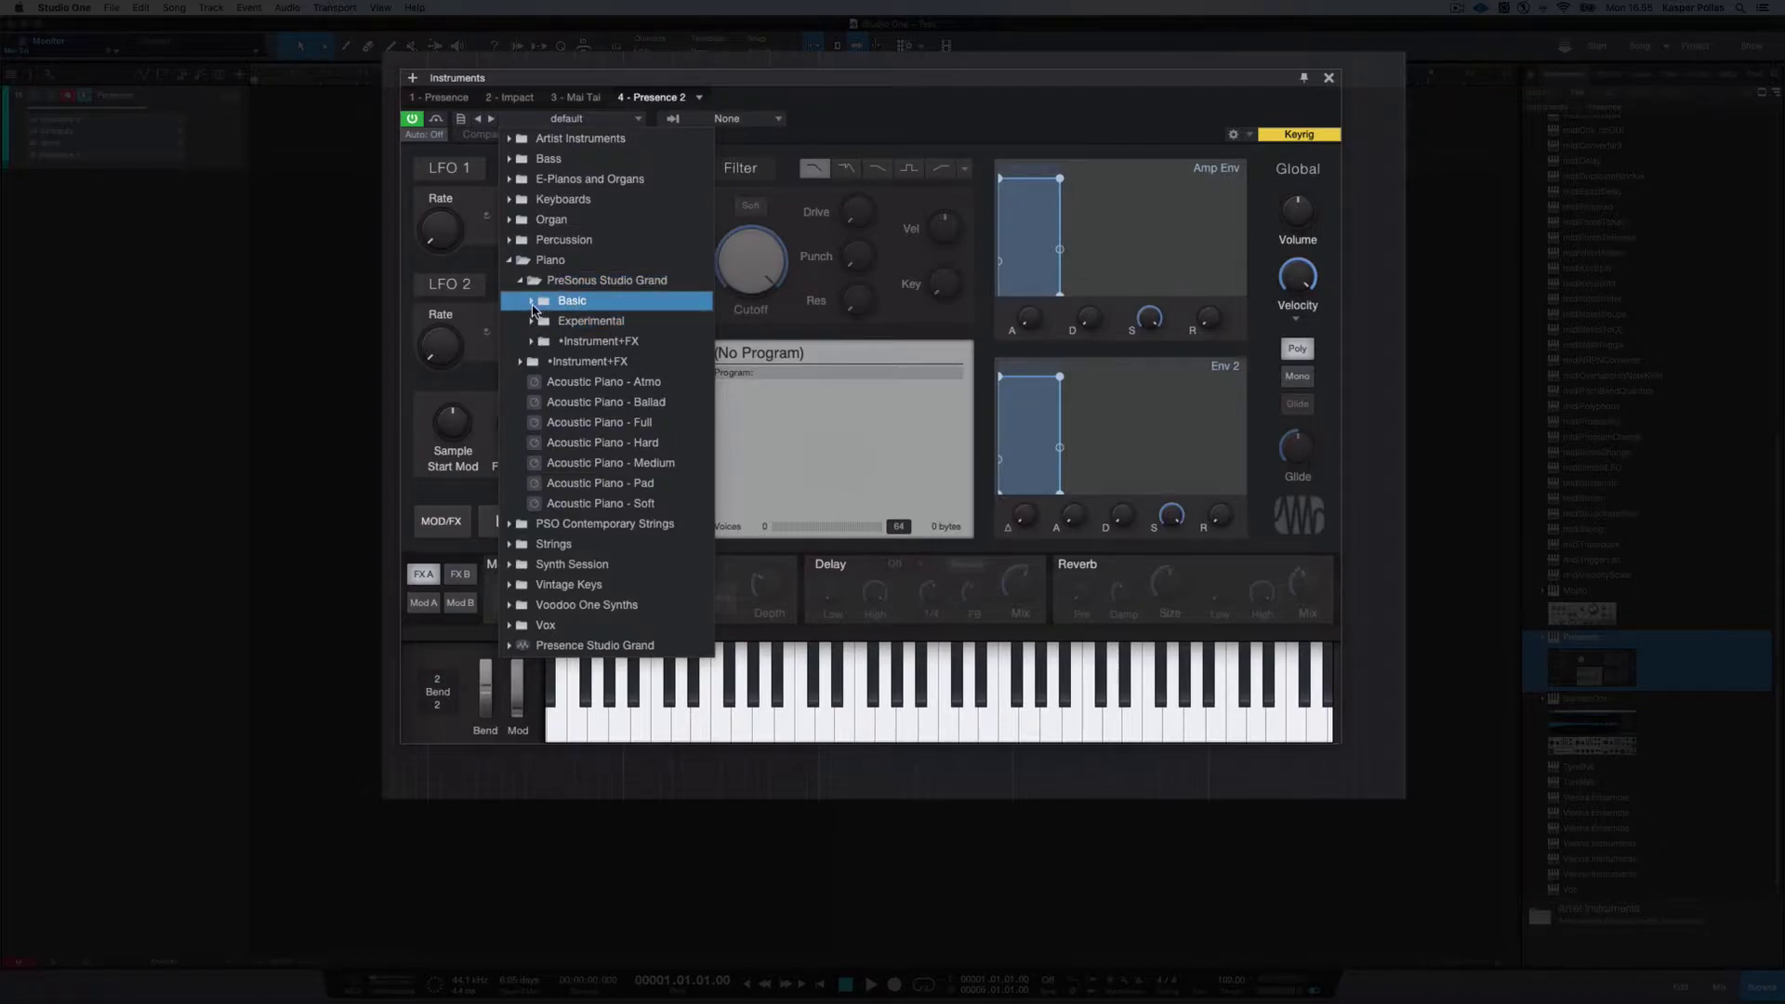
{"action": "left_click", "coordinate": [532, 303]}
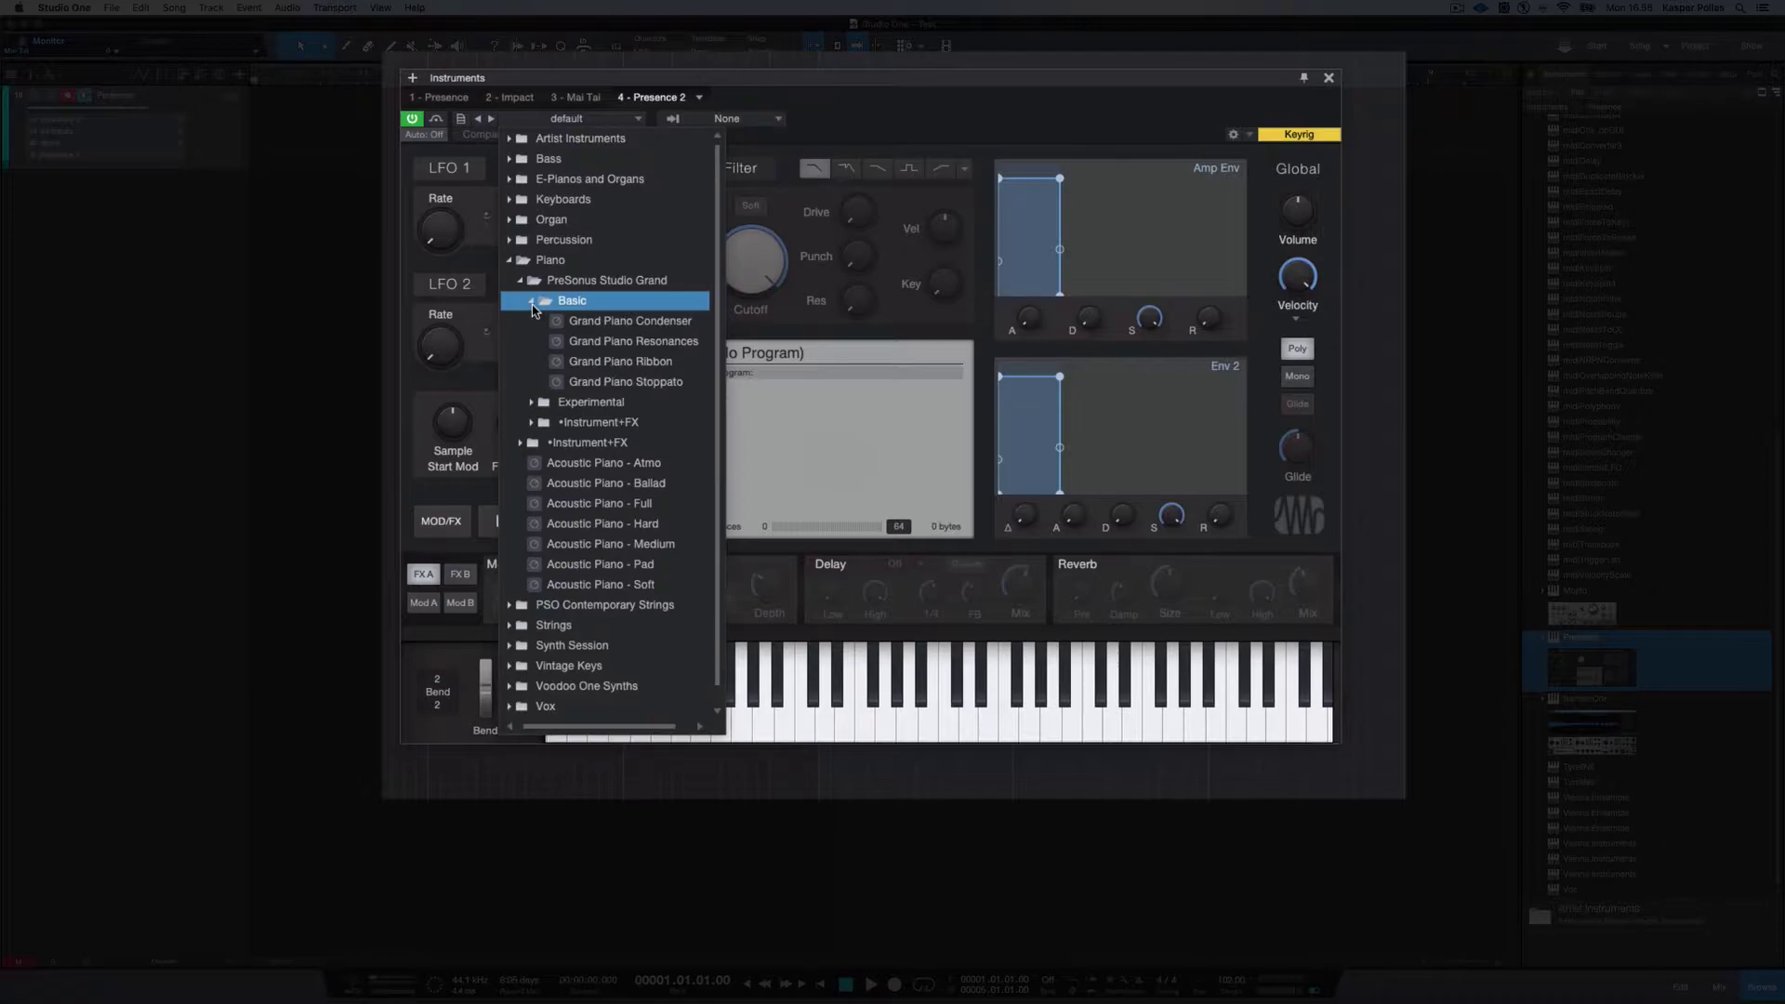
{"action": "left_click", "coordinate": [650, 362]}
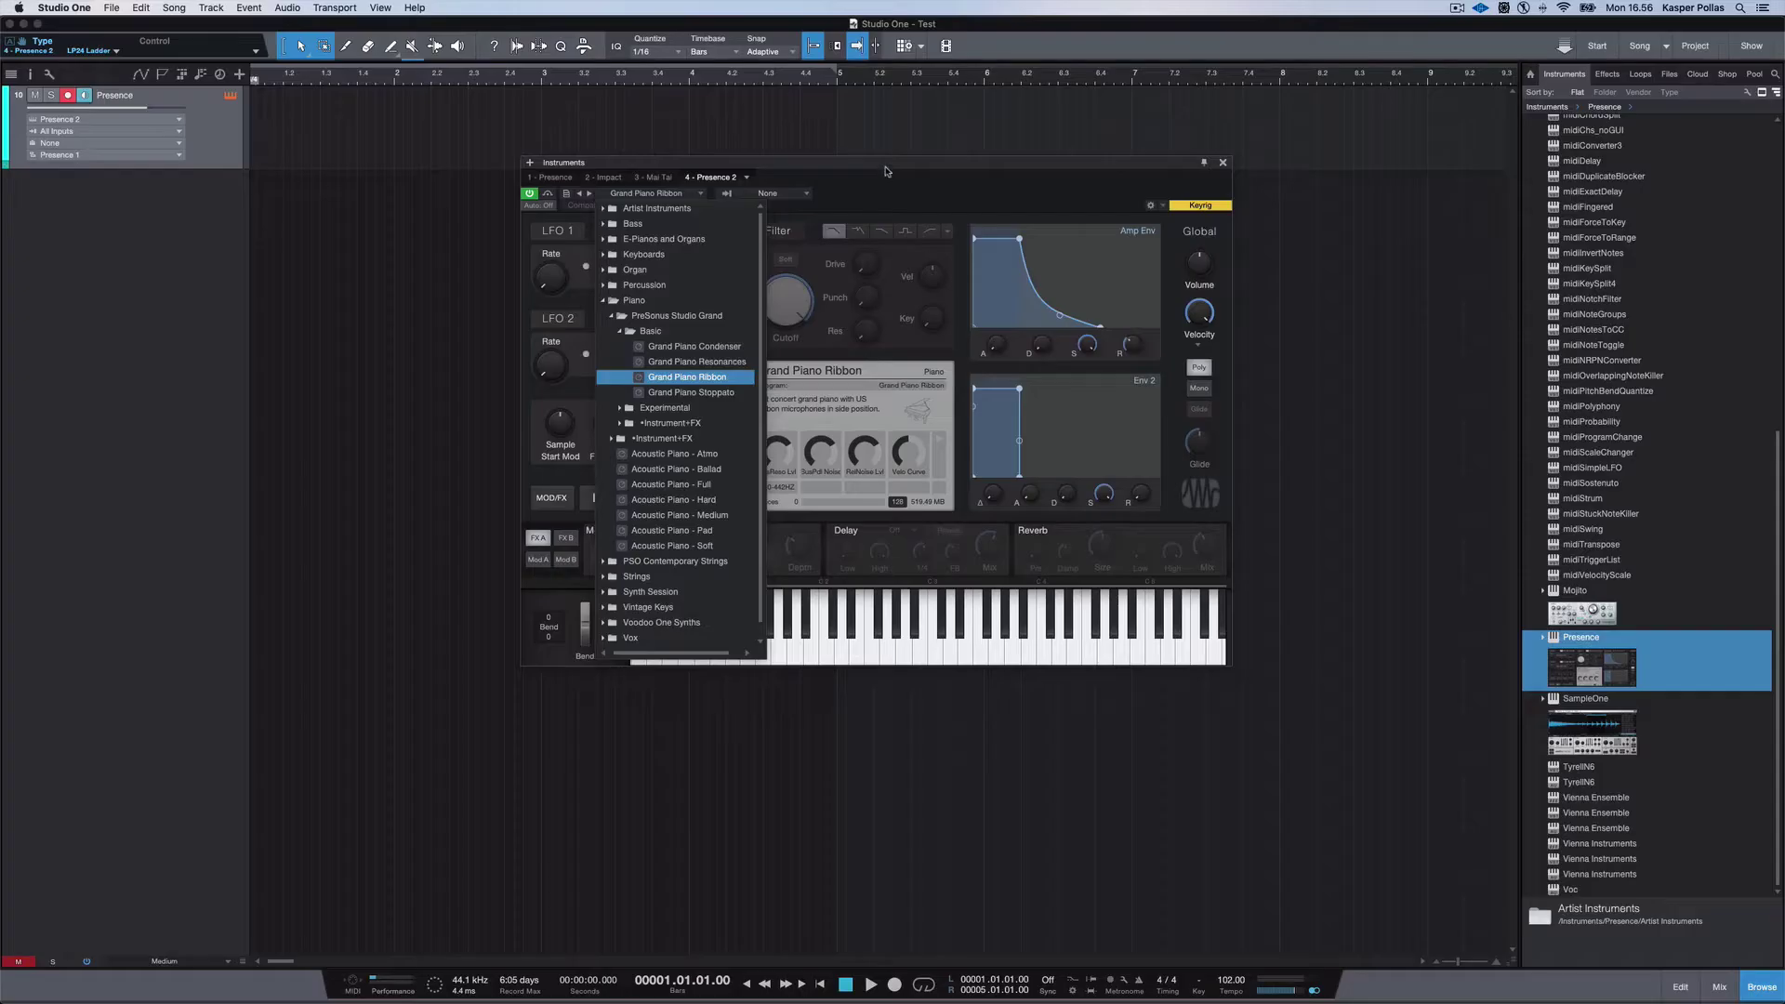
{"action": "left_click", "coordinate": [867, 356]}
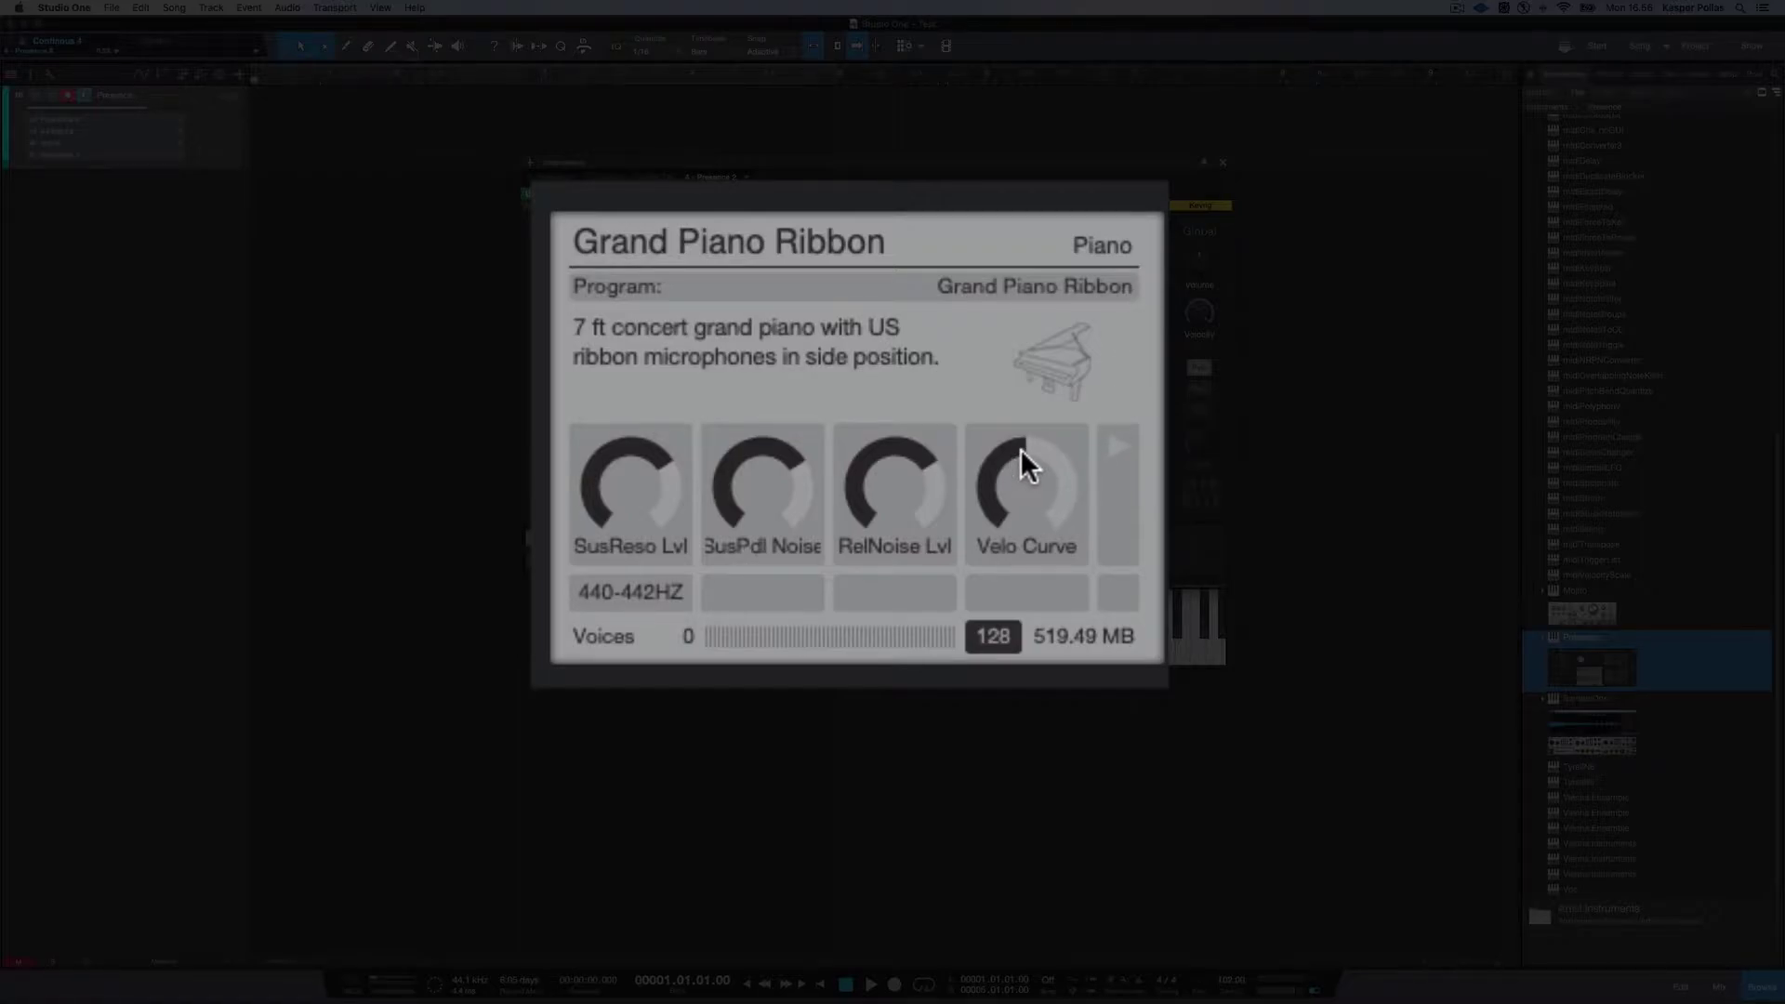
Try the piano's Velo Curve control at a low and a high setting, and leave it low
{"action": "mouse_move", "coordinate": [1020, 450]}
{"action": "left_click_drag", "start_coordinate": [1029, 453], "coordinate": [1004, 537]}
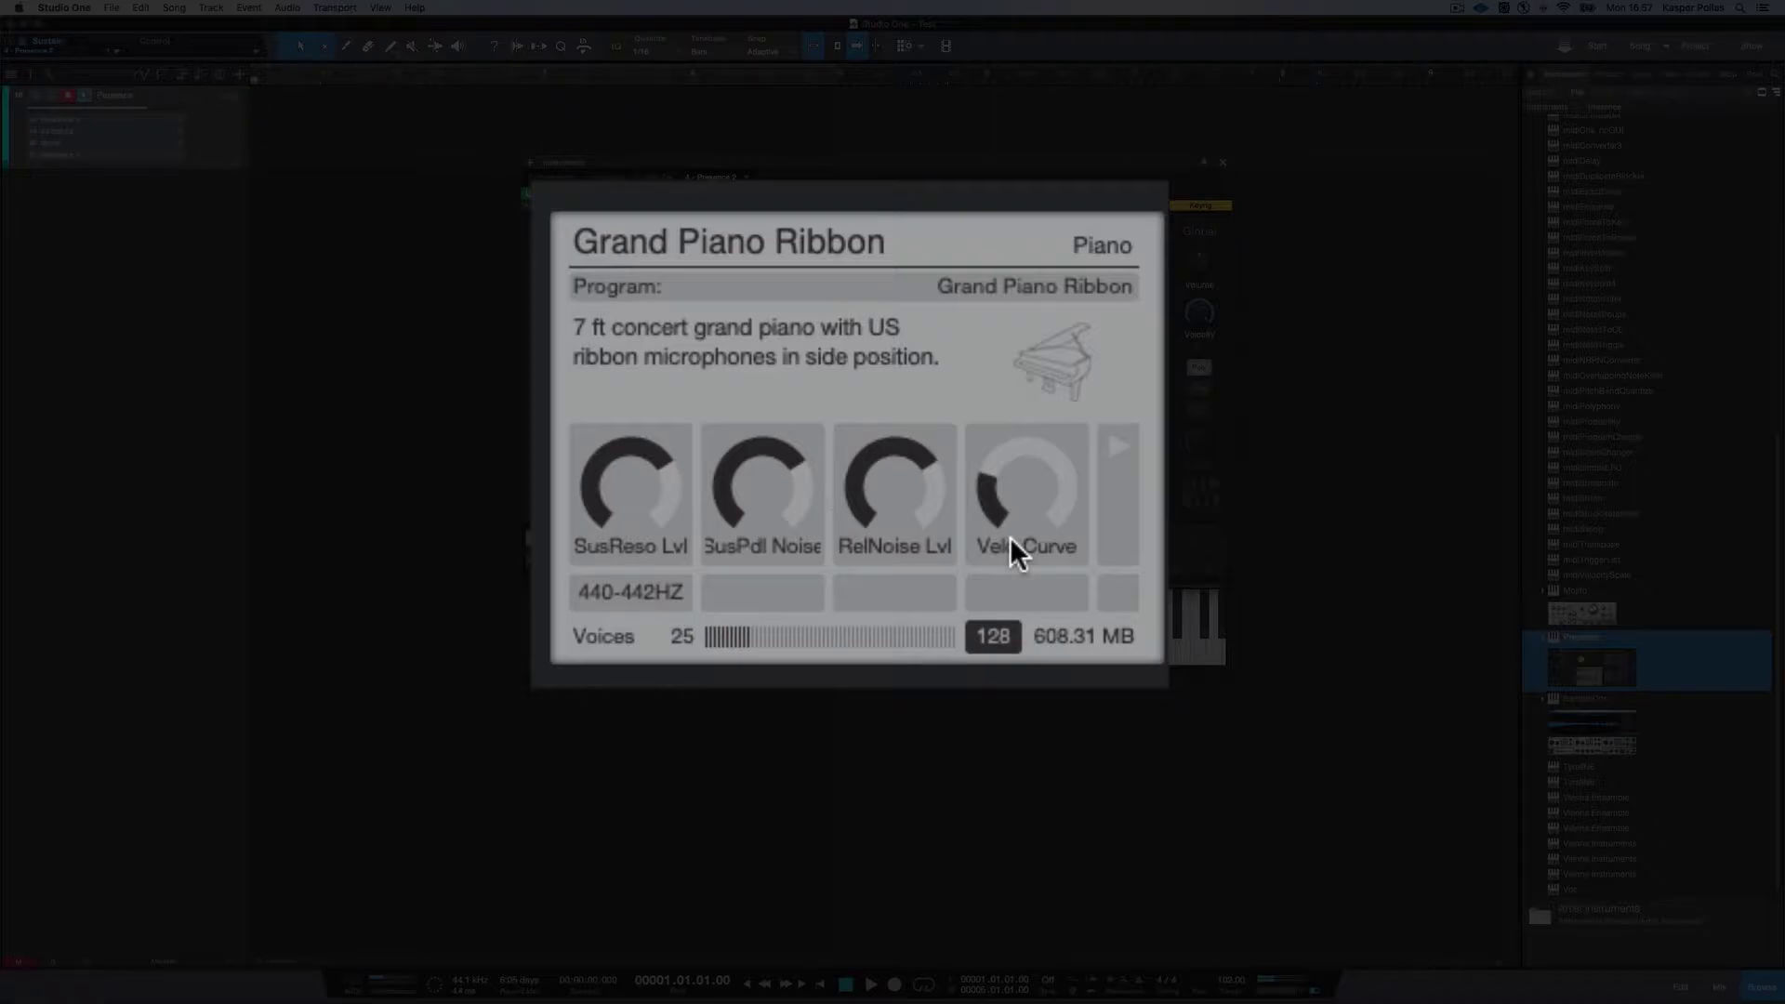
{"action": "left_click_drag", "start_coordinate": [993, 493], "coordinate": [1050, 364]}
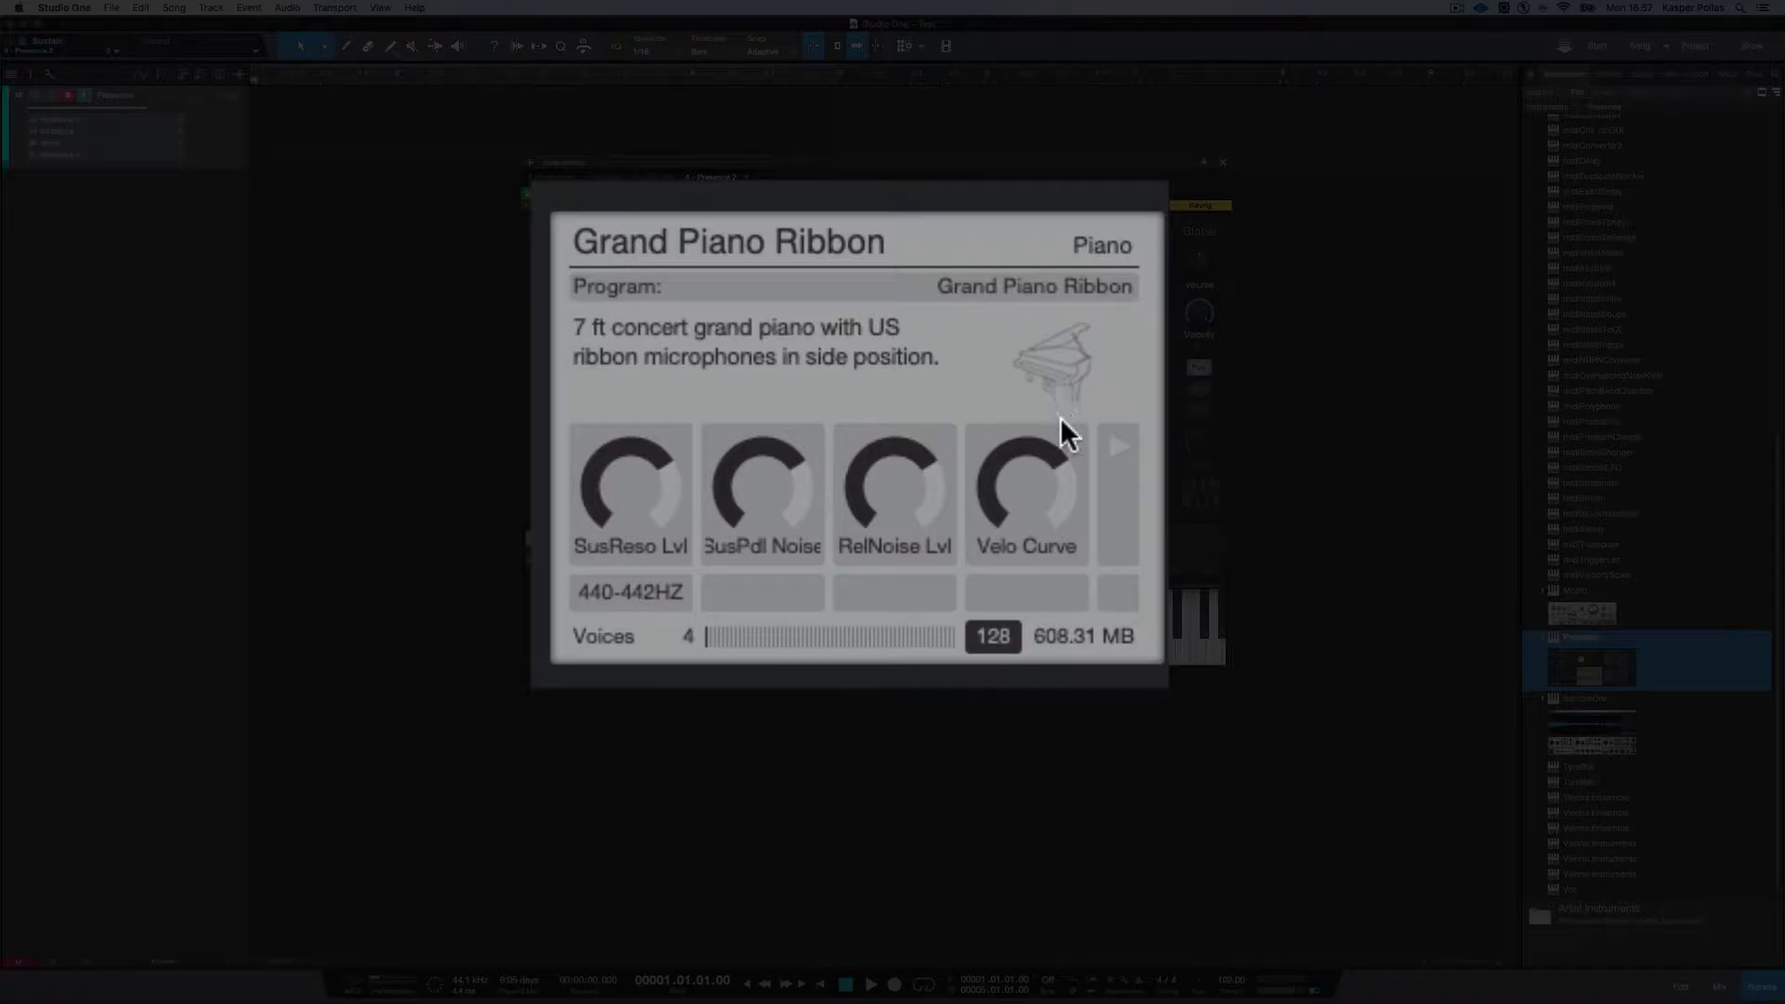
{"action": "left_click_drag", "start_coordinate": [1034, 437], "coordinate": [1020, 603]}
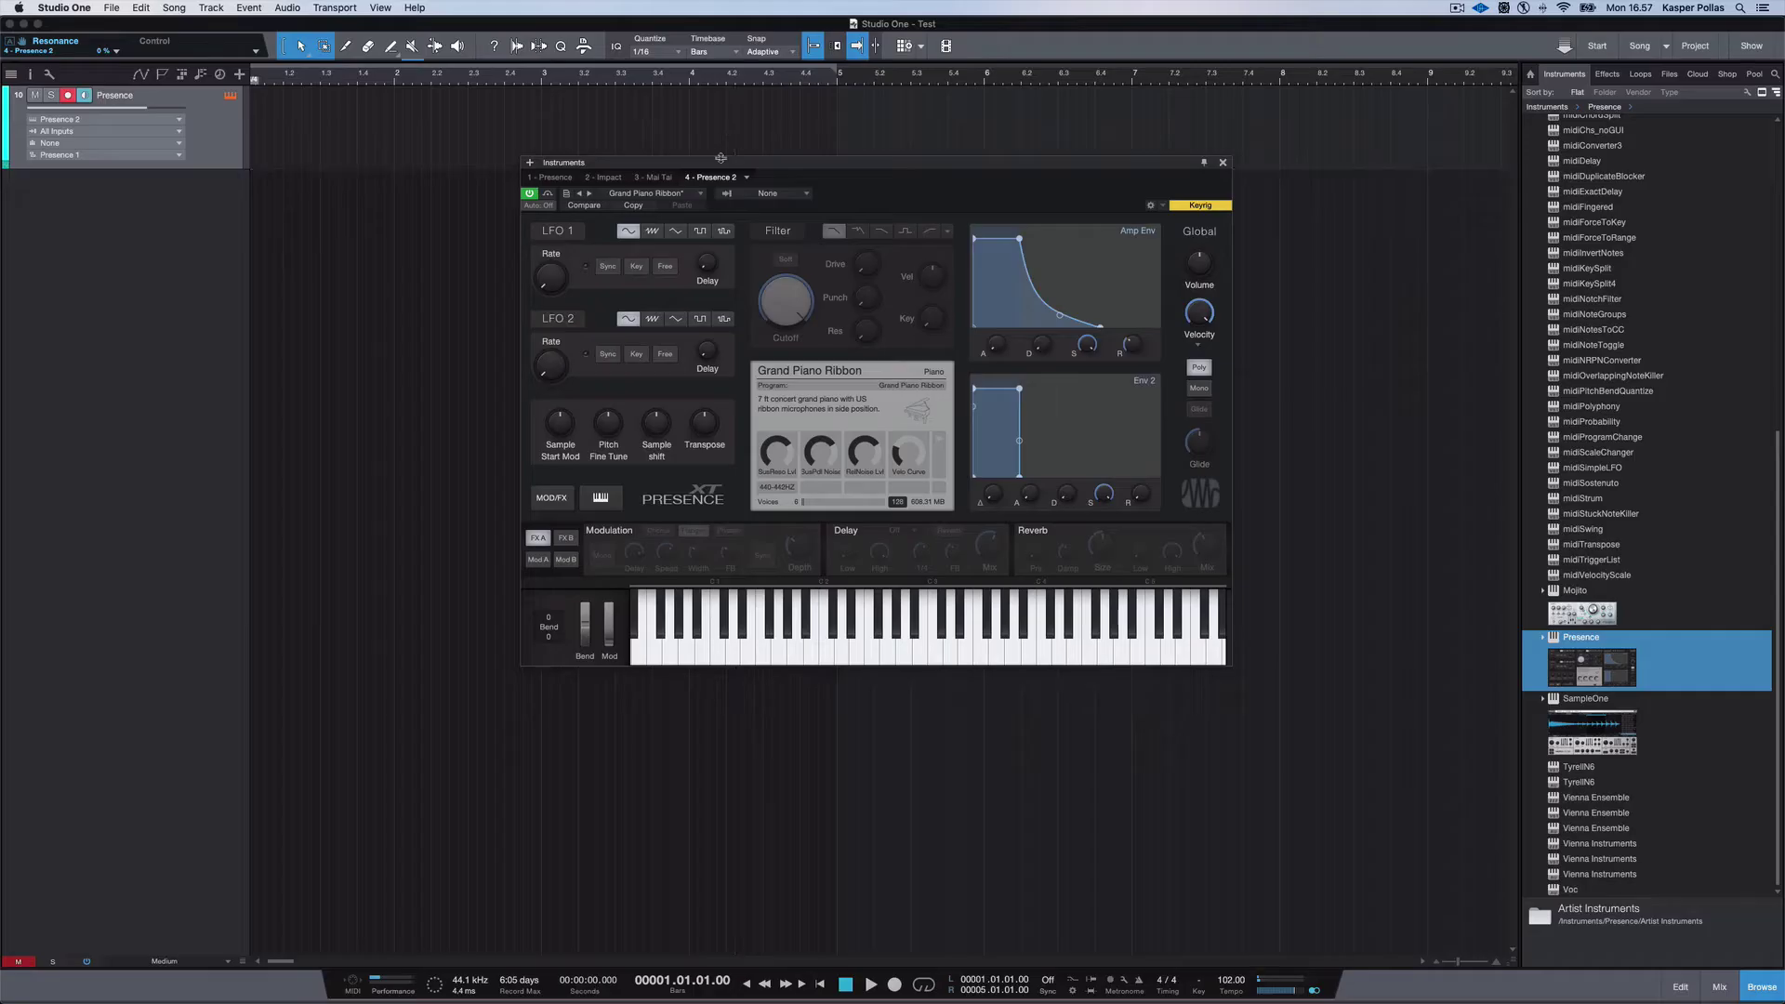
Load the Marimba Basic preset from the Marimba folder of the Percussion presets
{"action": "left_click", "coordinate": [701, 193]}
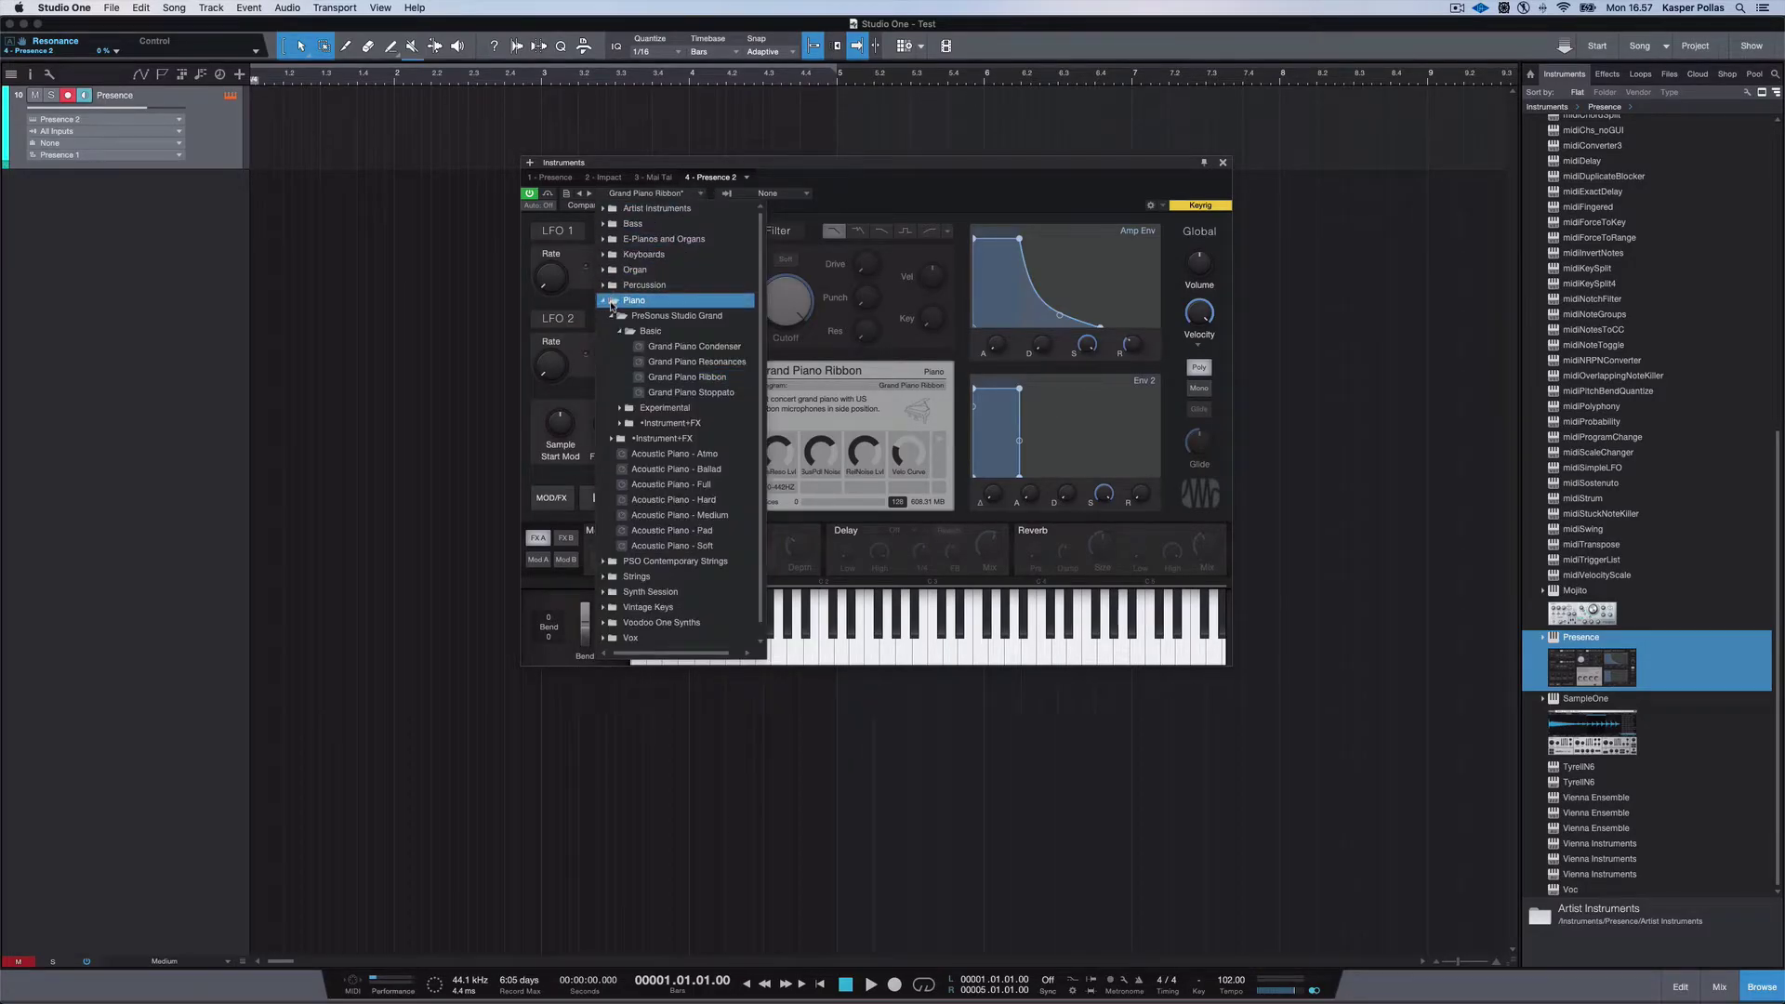
{"action": "left_click", "coordinate": [612, 303]}
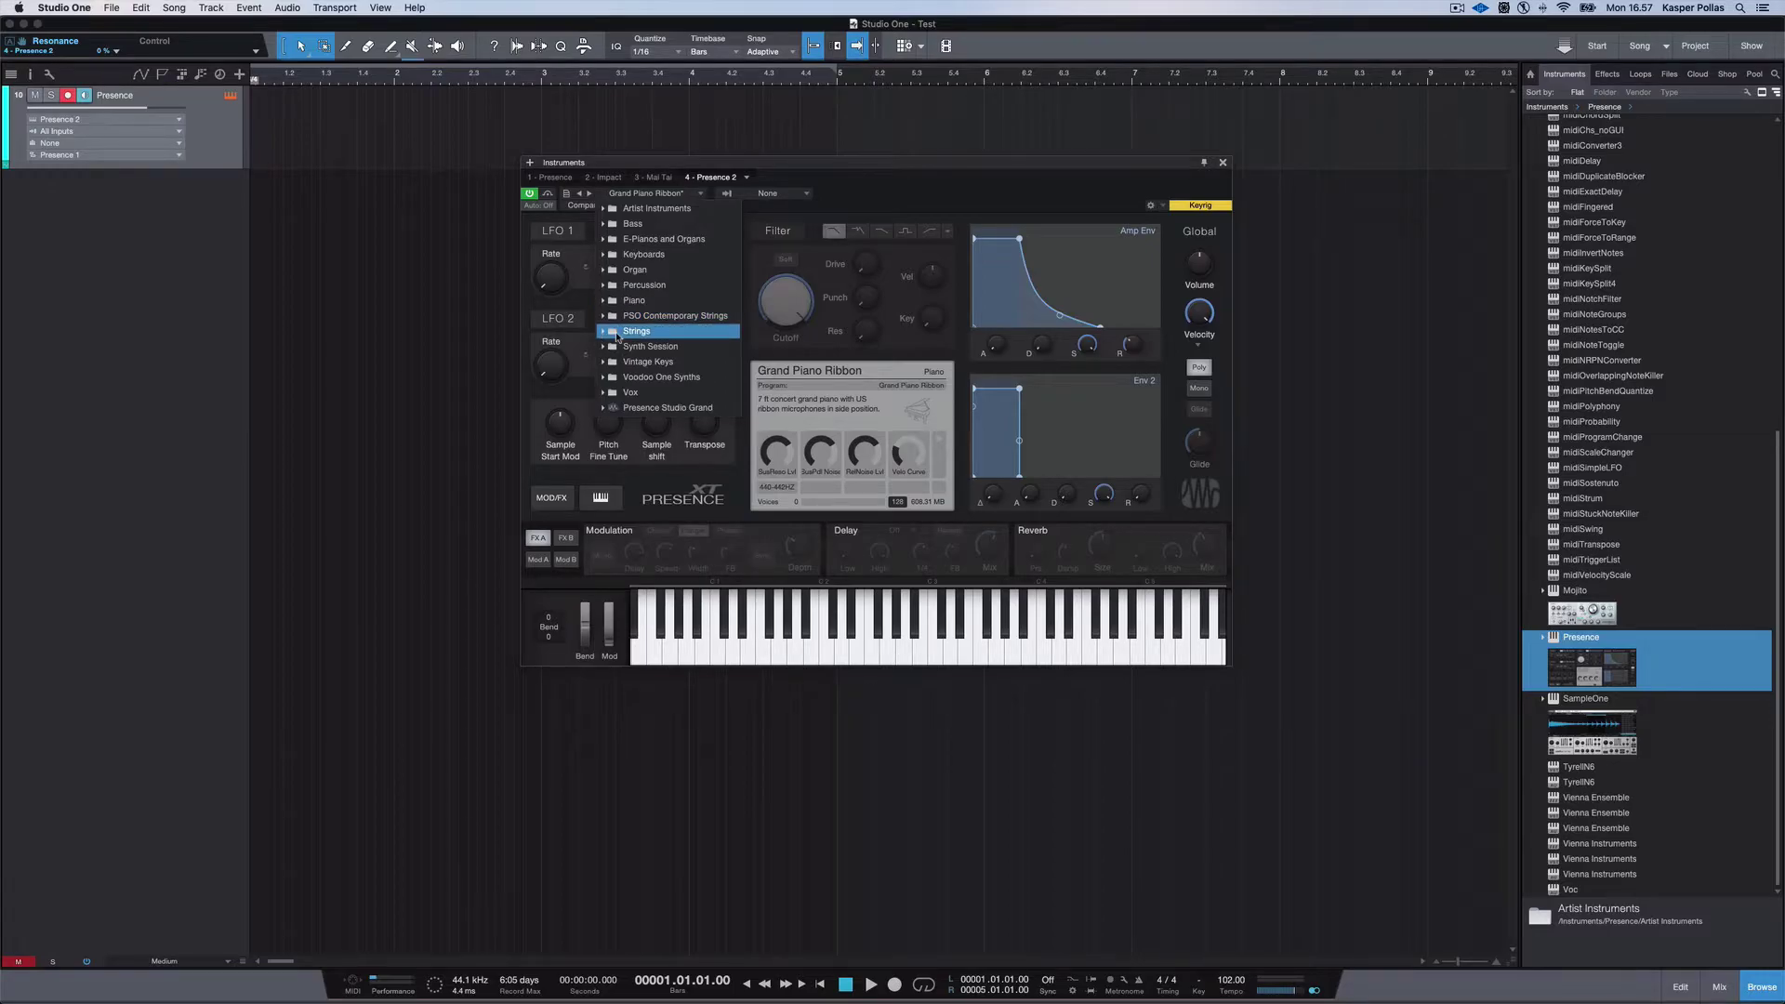
{"action": "left_click", "coordinate": [666, 287]}
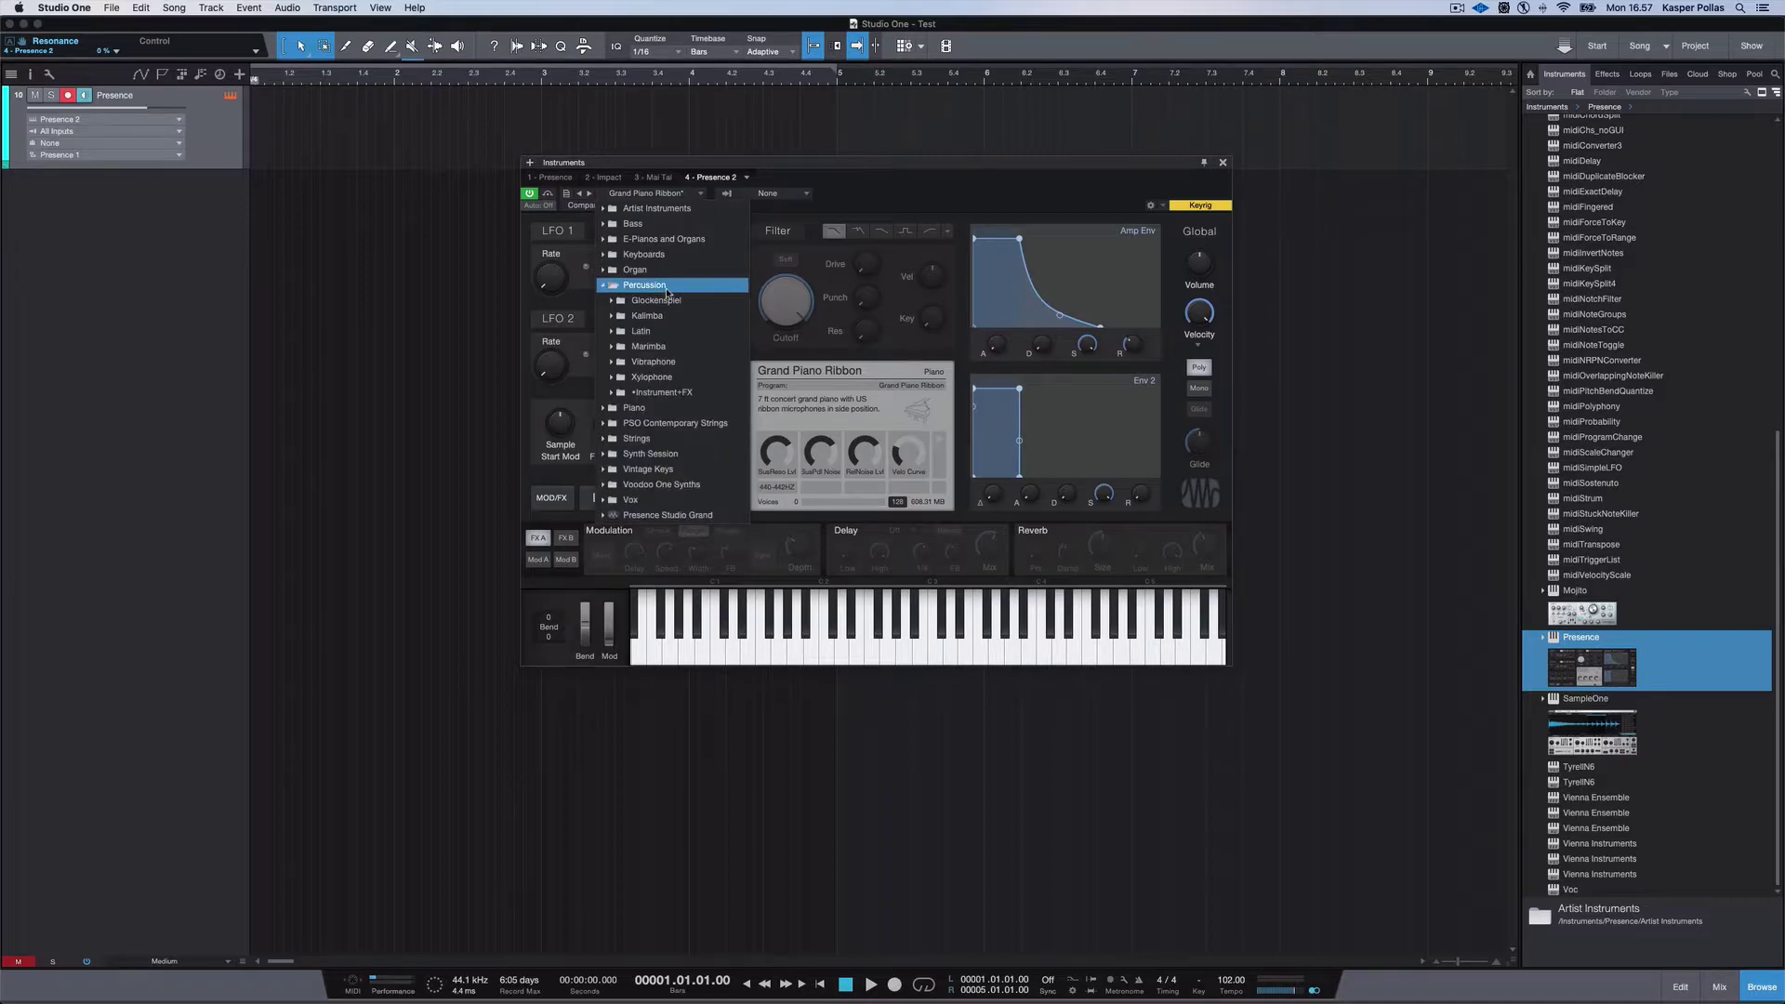
{"action": "left_click", "coordinate": [651, 347]}
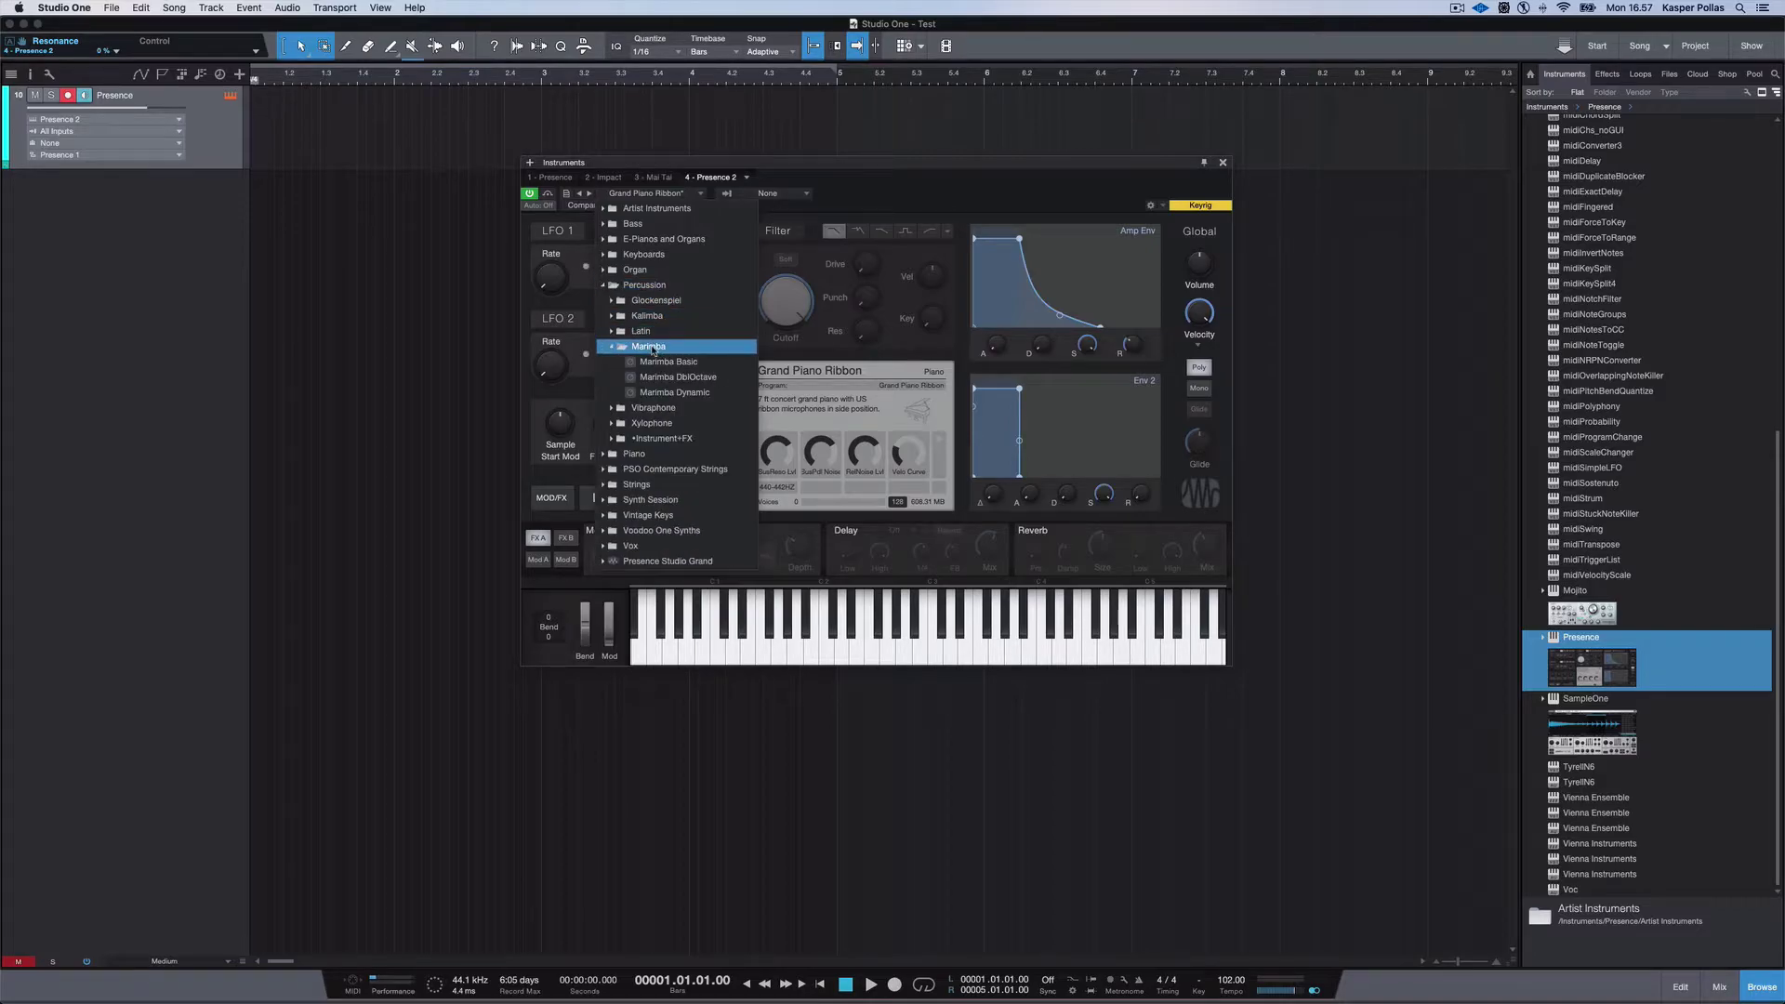
{"action": "left_click", "coordinate": [663, 363]}
{"action": "left_click", "coordinate": [961, 368]}
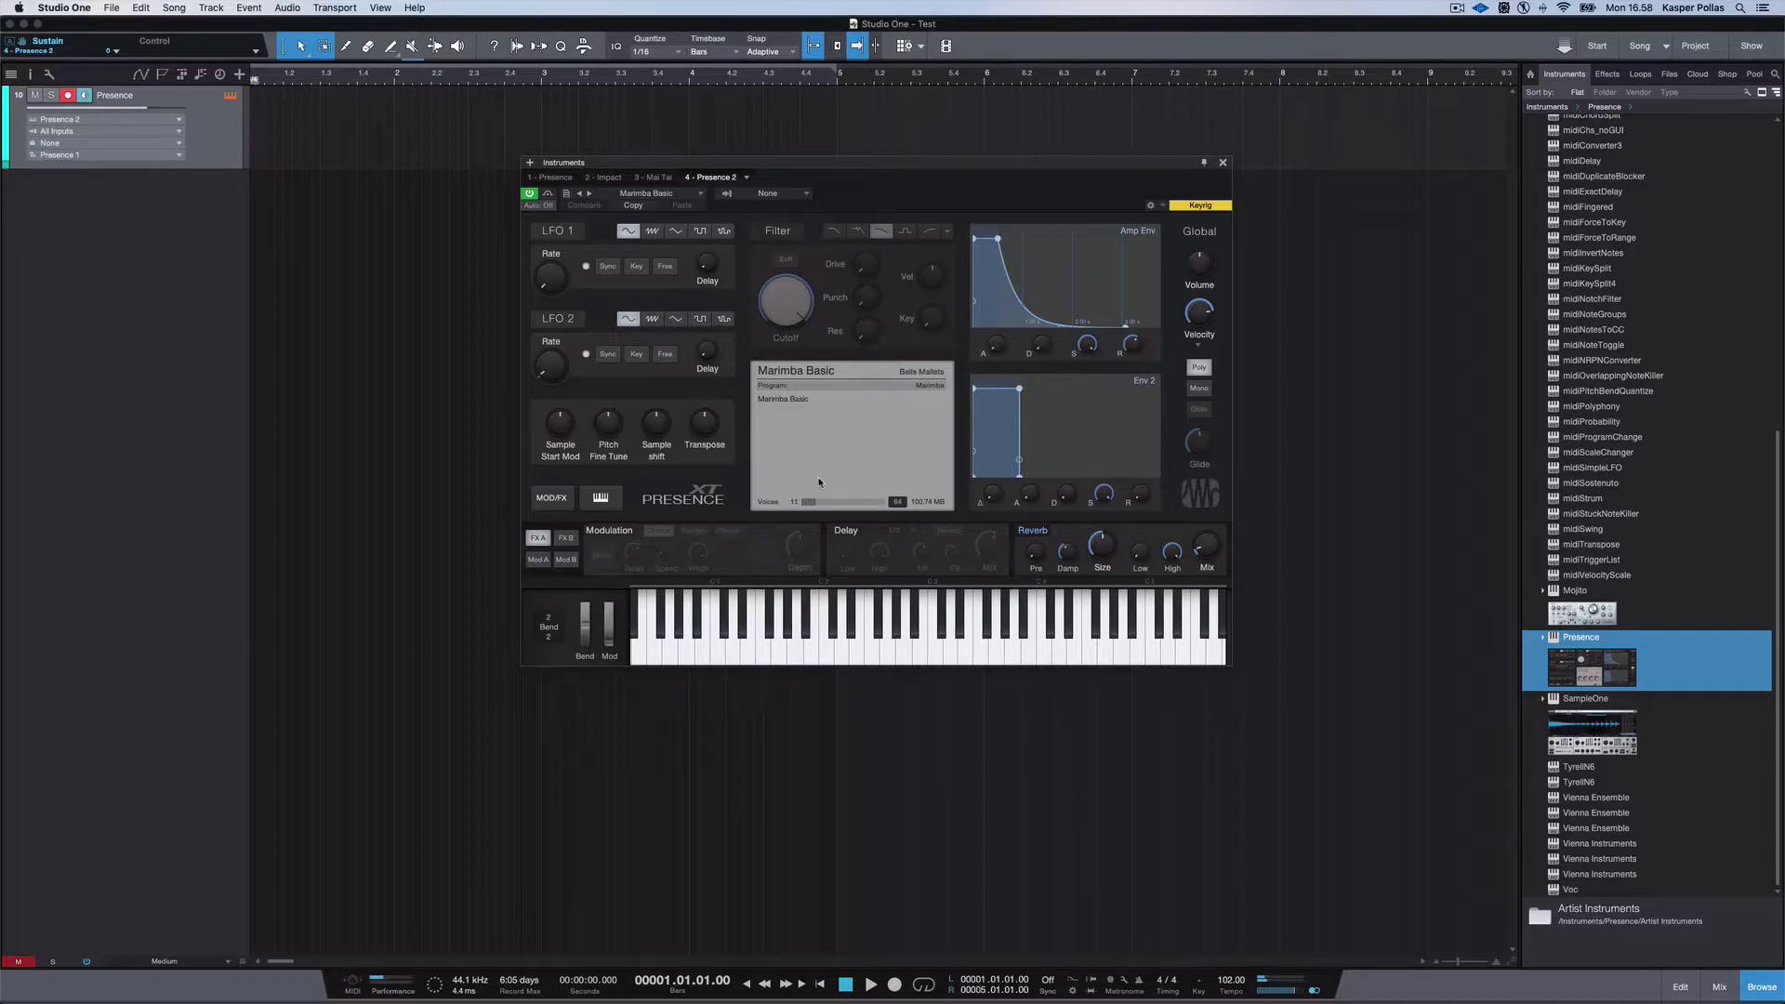
{"action": "left_click", "coordinate": [692, 195]}
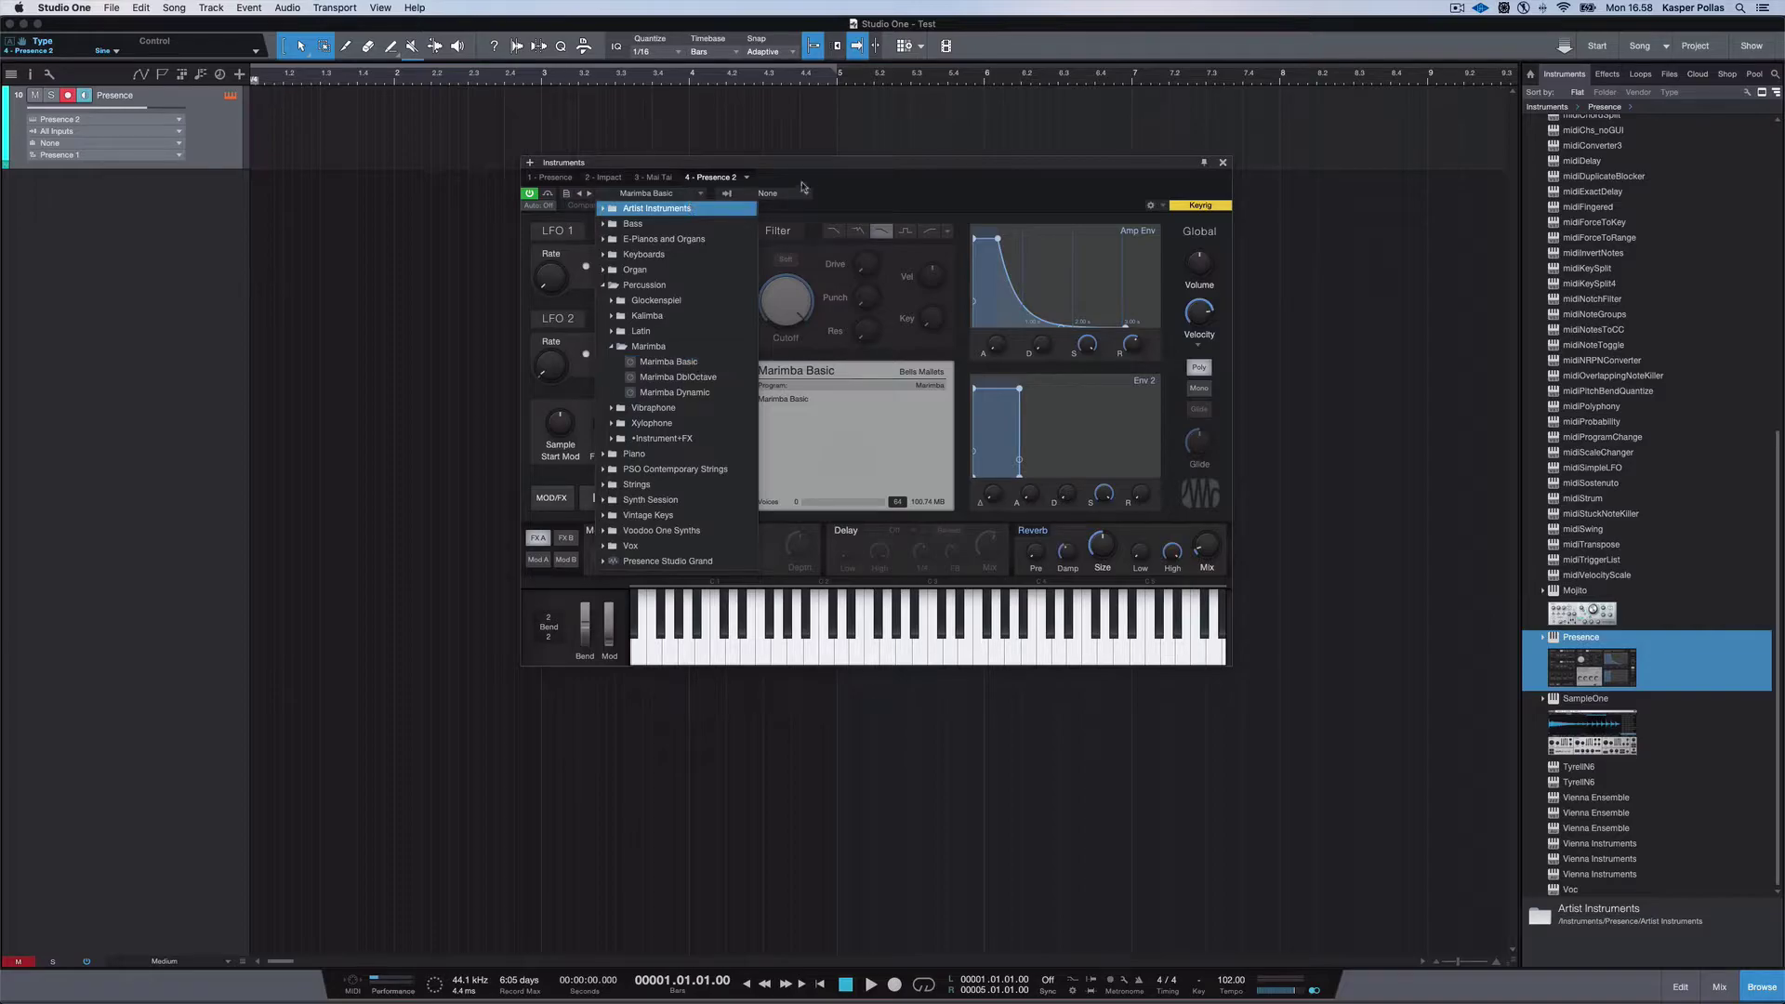
{"action": "left_click", "coordinate": [863, 169]}
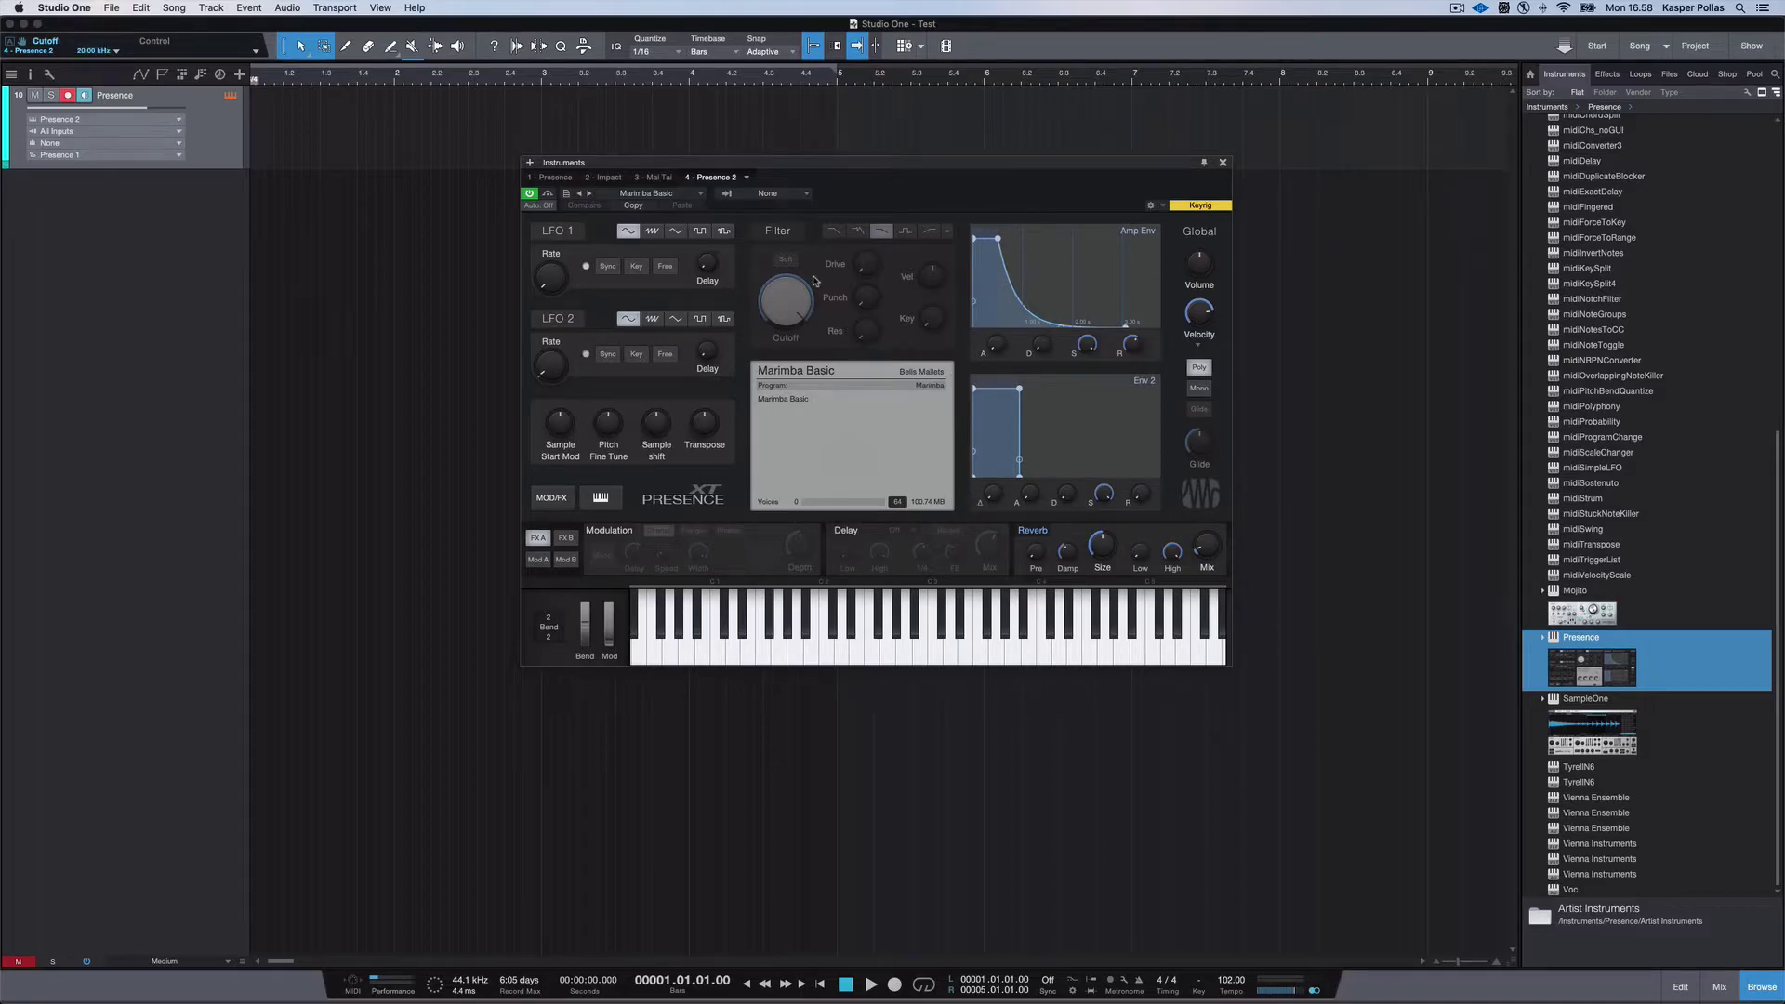
{"action": "left_click_drag", "start_coordinate": [895, 167], "coordinate": [876, 171]}
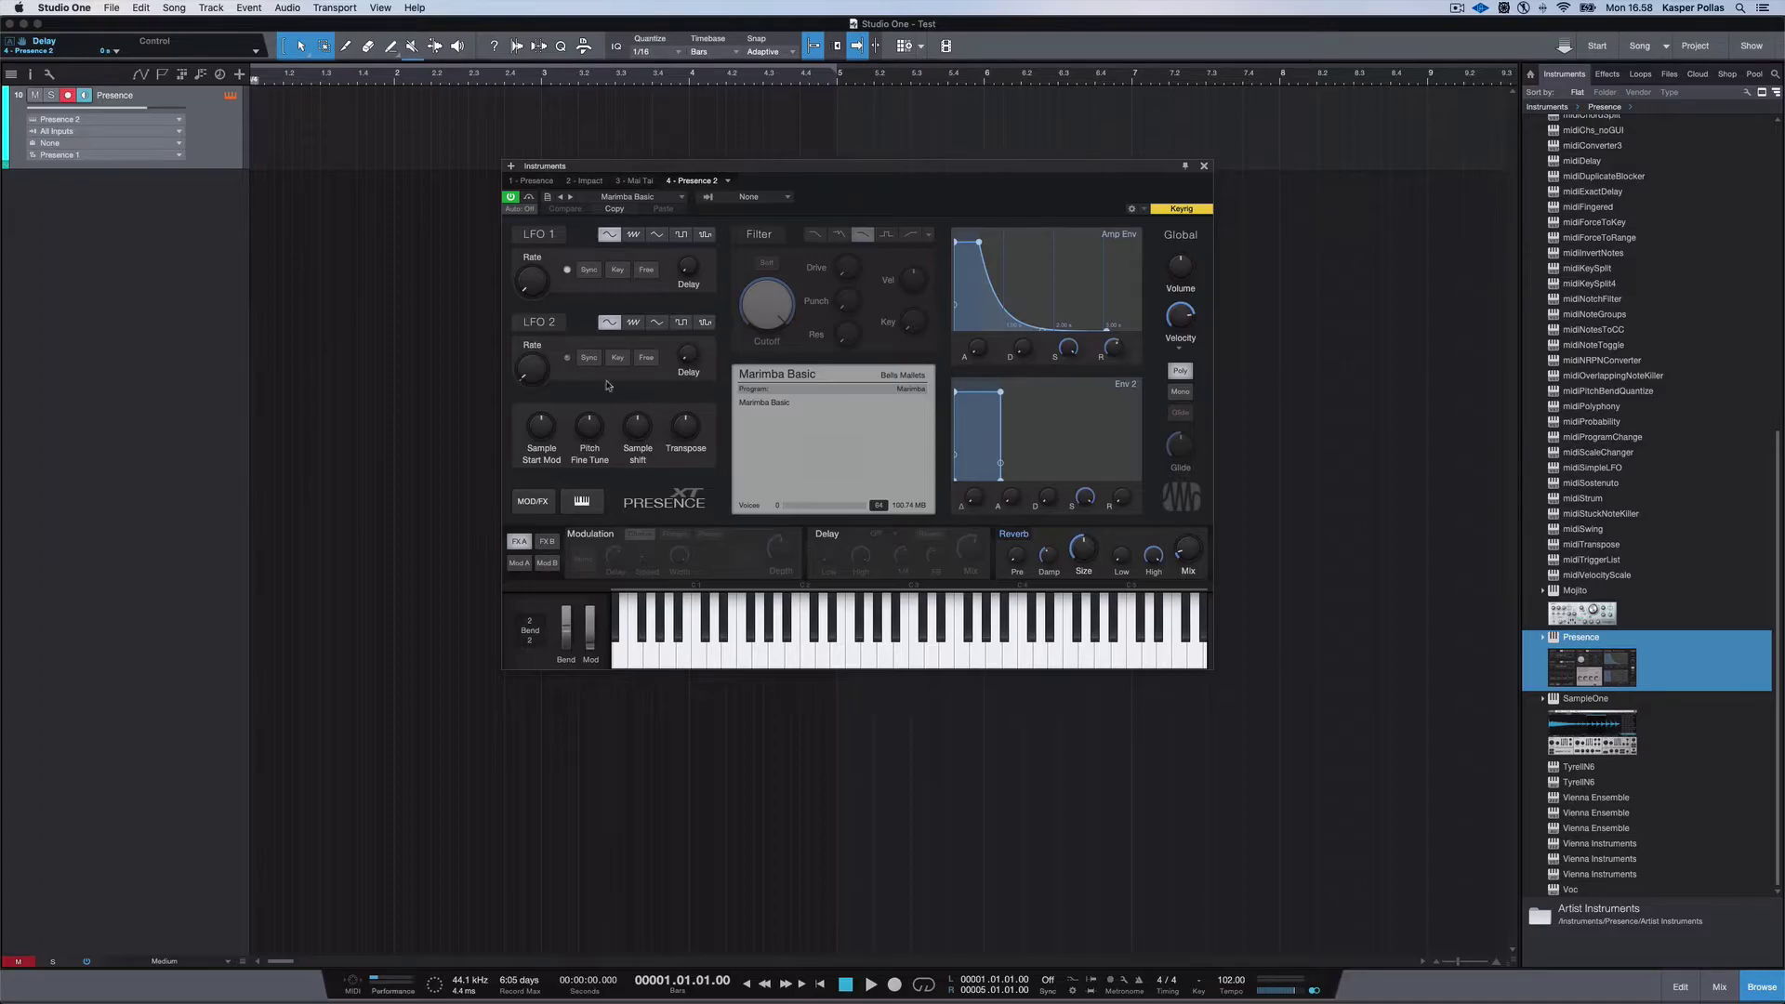
Load the 303 Lead preset from the Leads folder of the Synth Session presets
{"action": "left_click", "coordinate": [683, 202]}
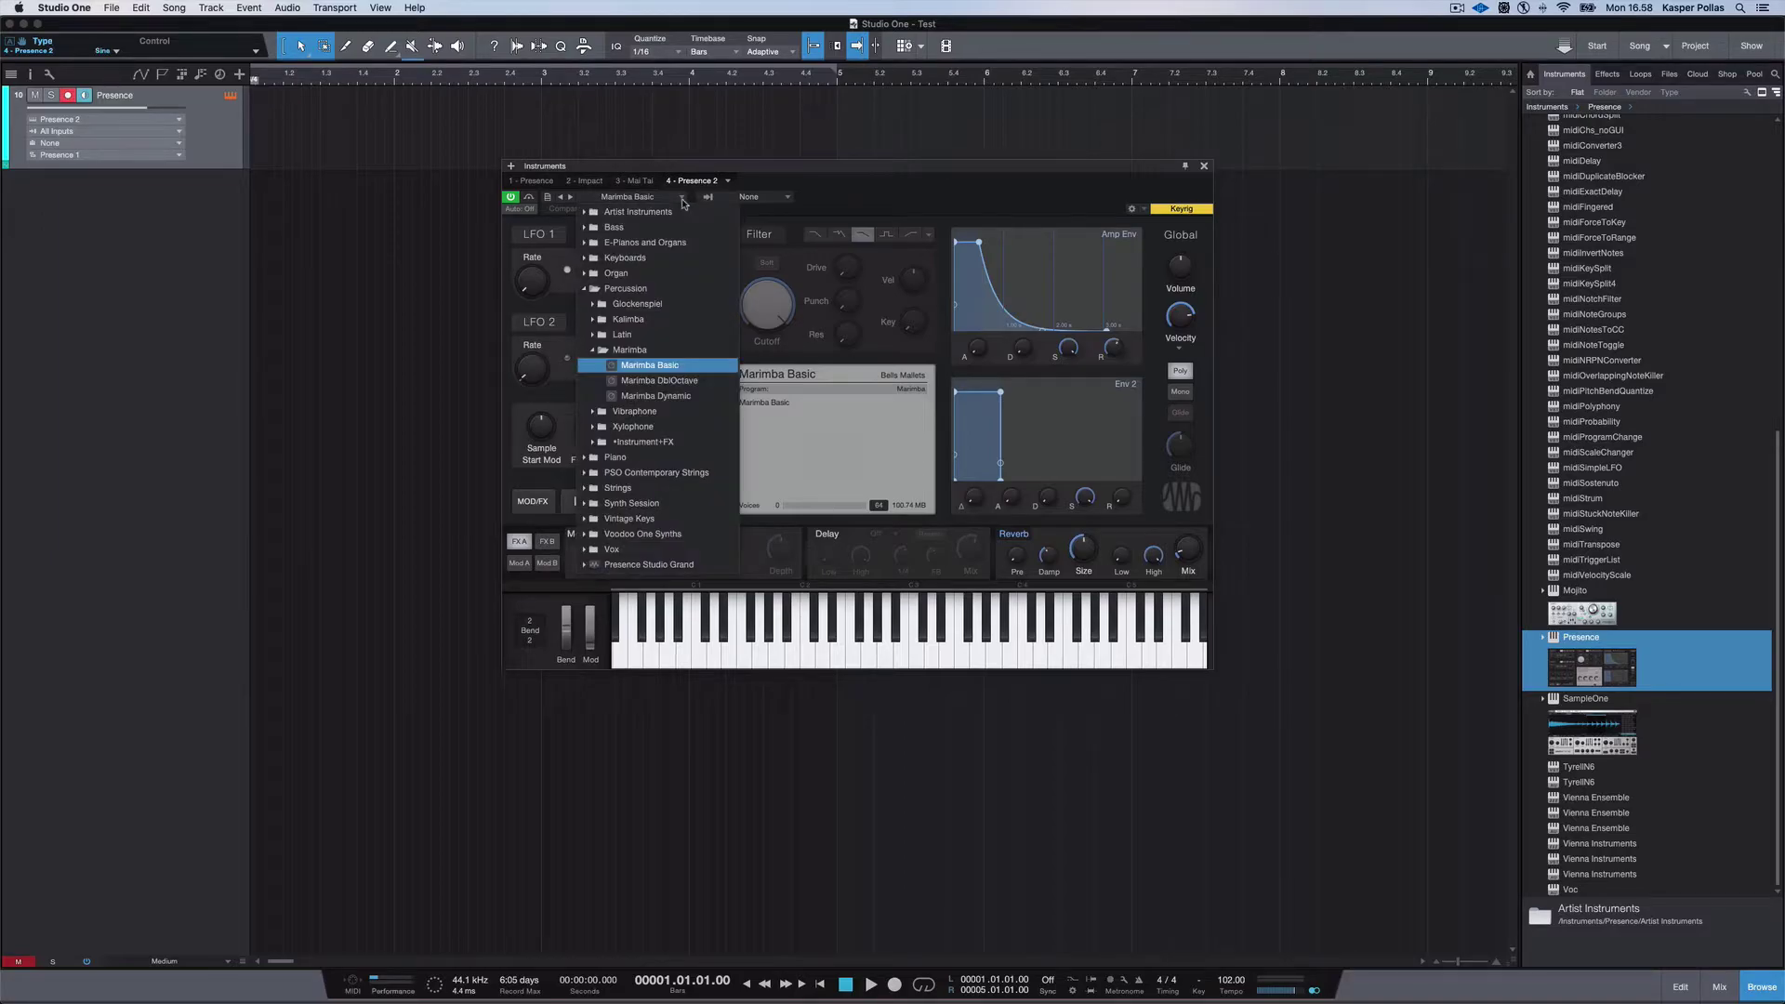
{"action": "left_click", "coordinate": [586, 290]}
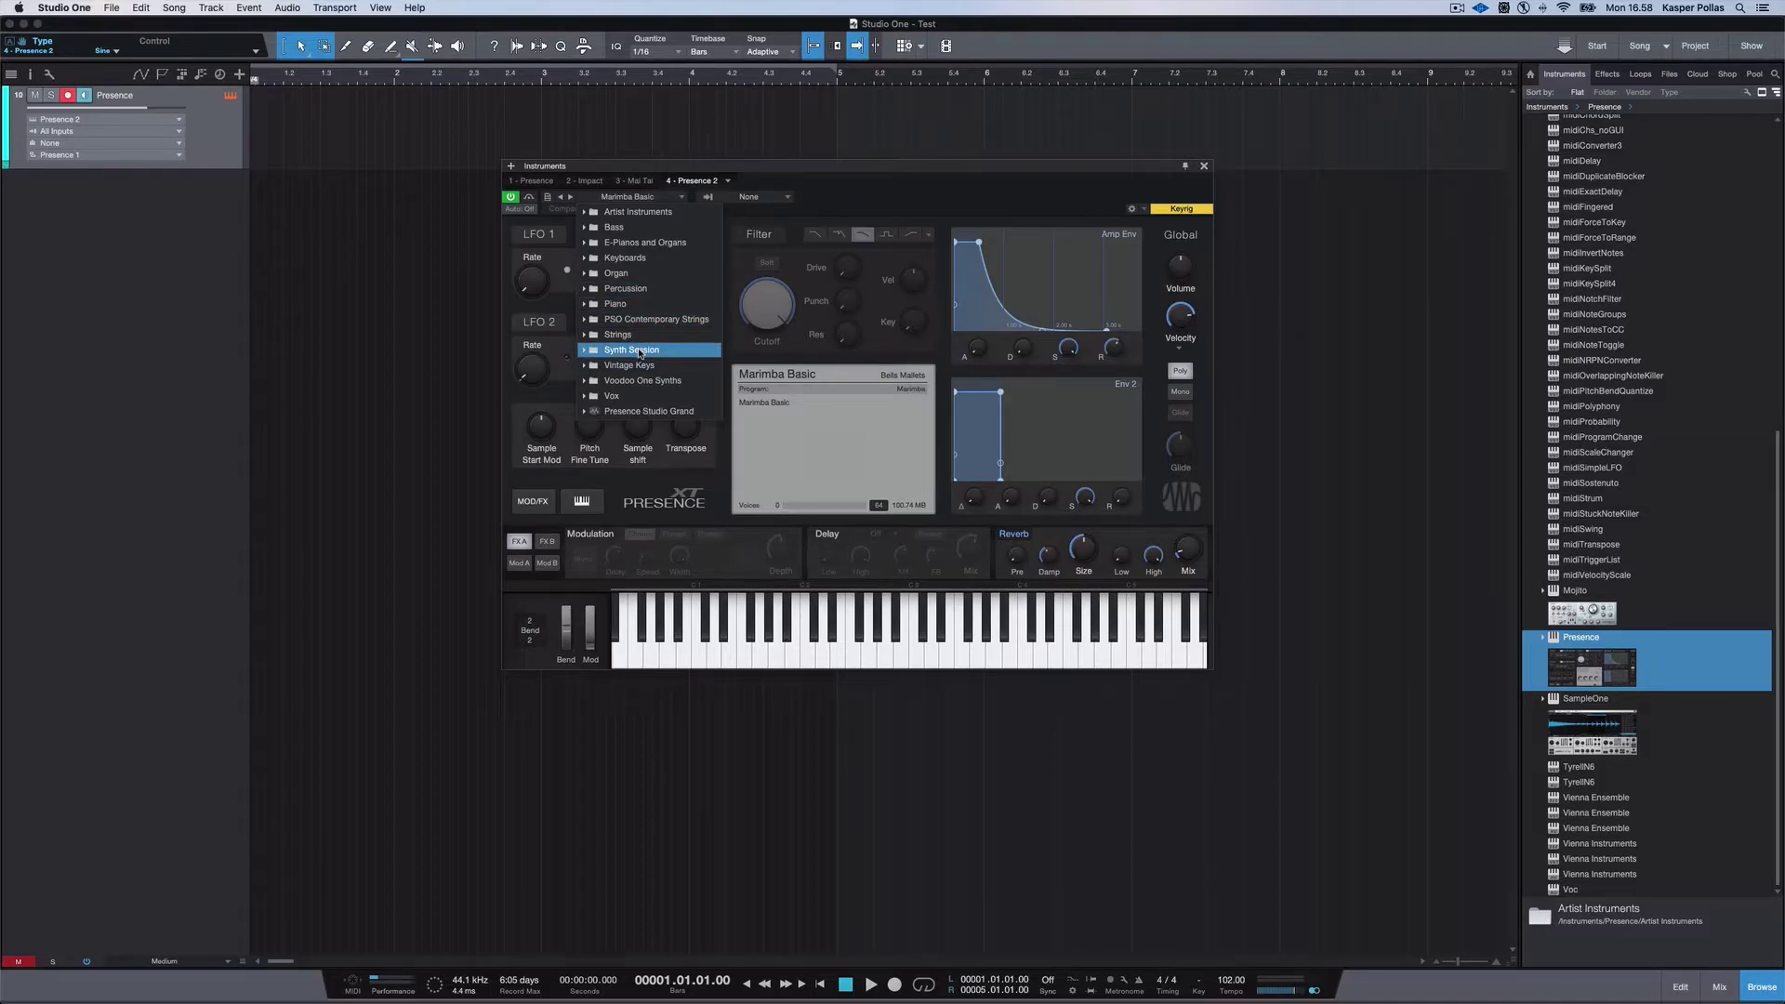
{"action": "left_click", "coordinate": [639, 351]}
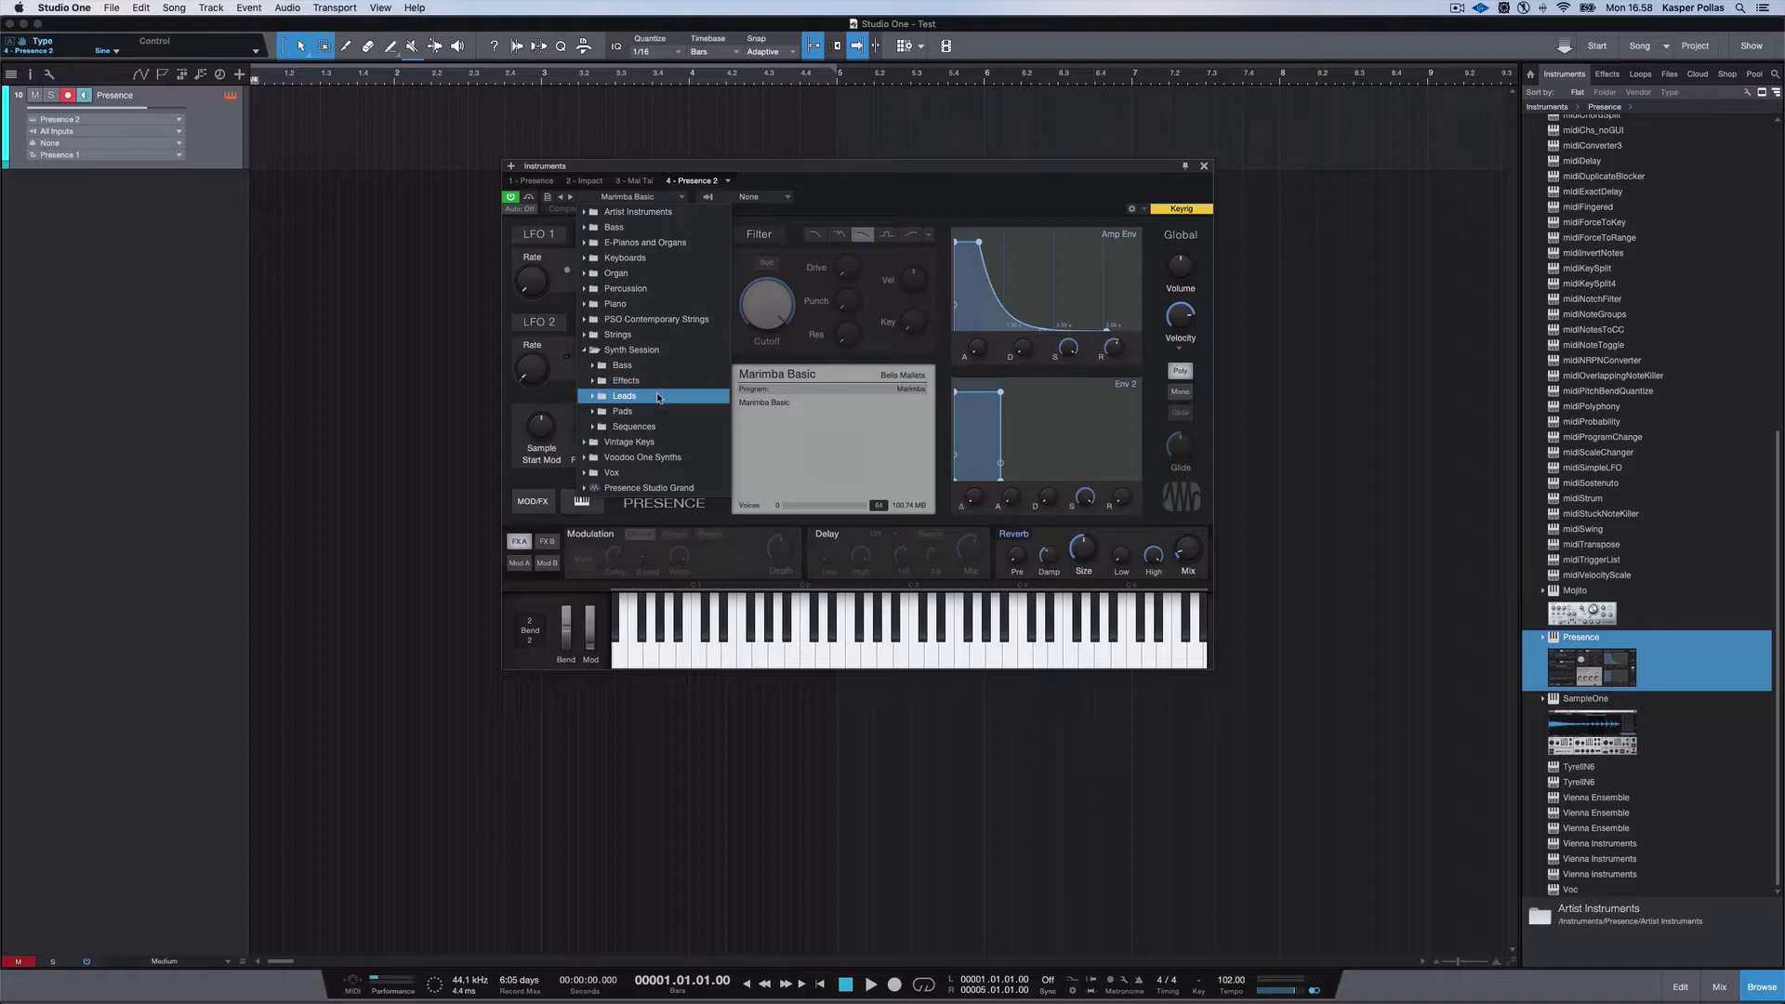
{"action": "left_click", "coordinate": [650, 397]}
{"action": "left_click", "coordinate": [658, 412]}
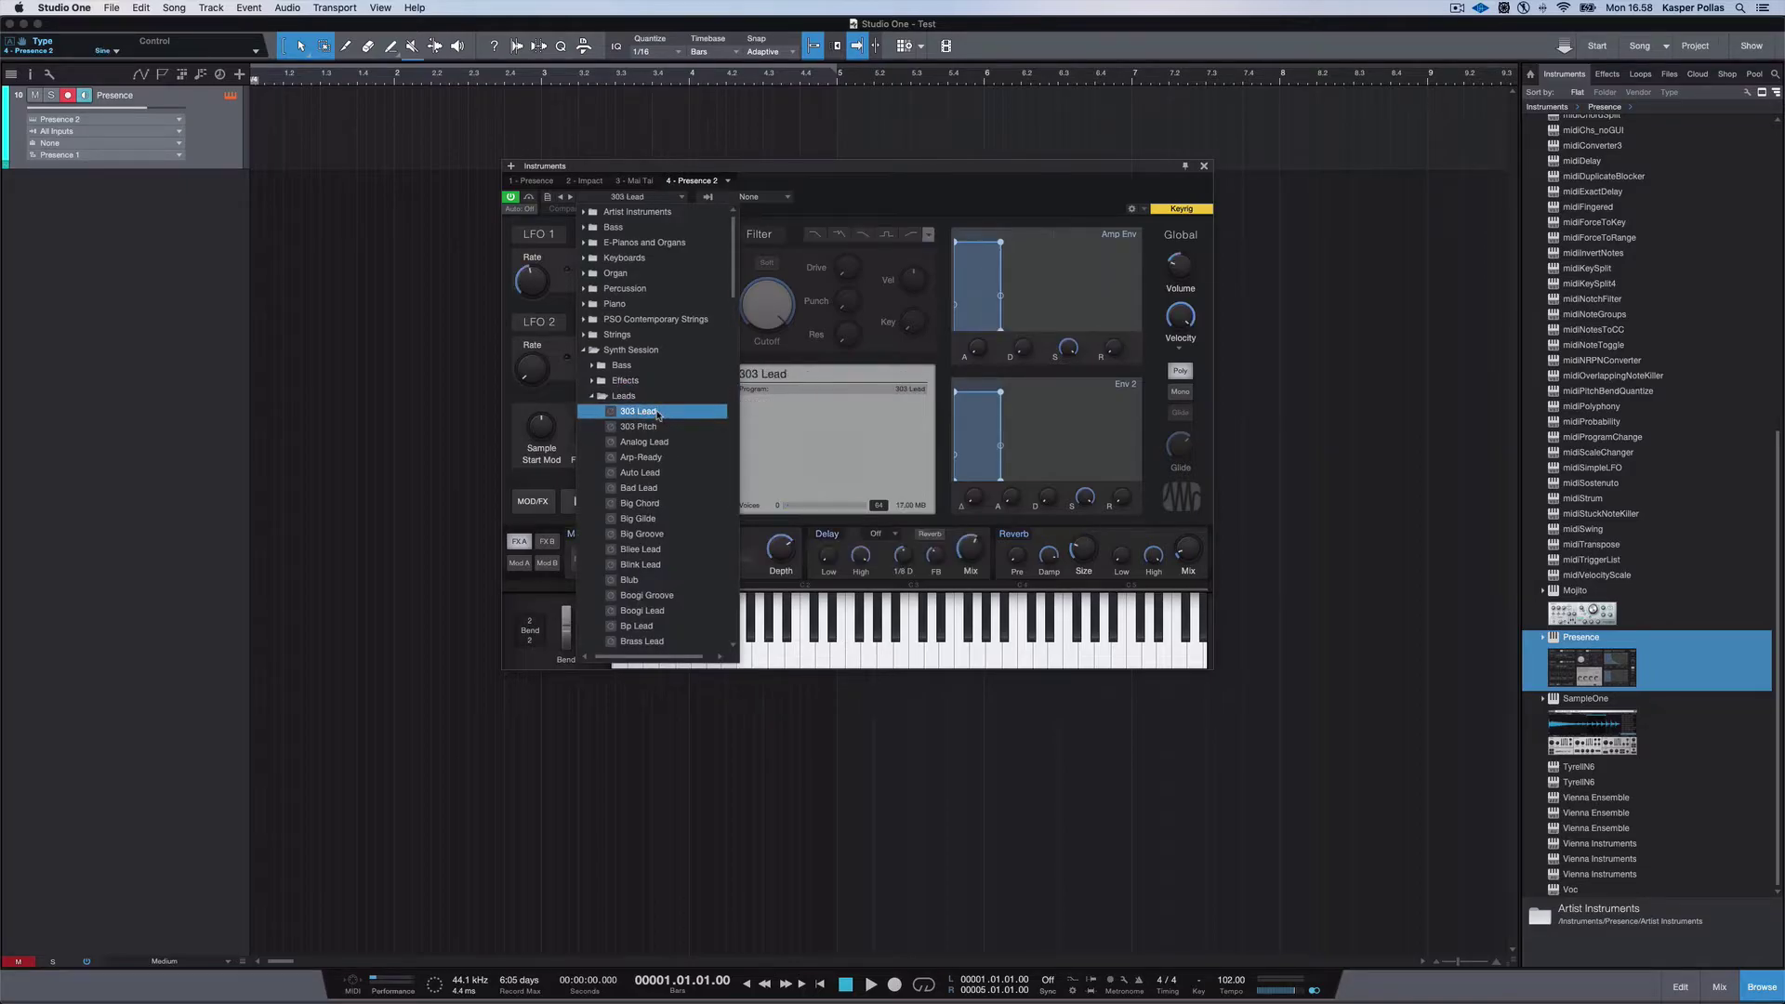
{"action": "left_click", "coordinate": [834, 177]}
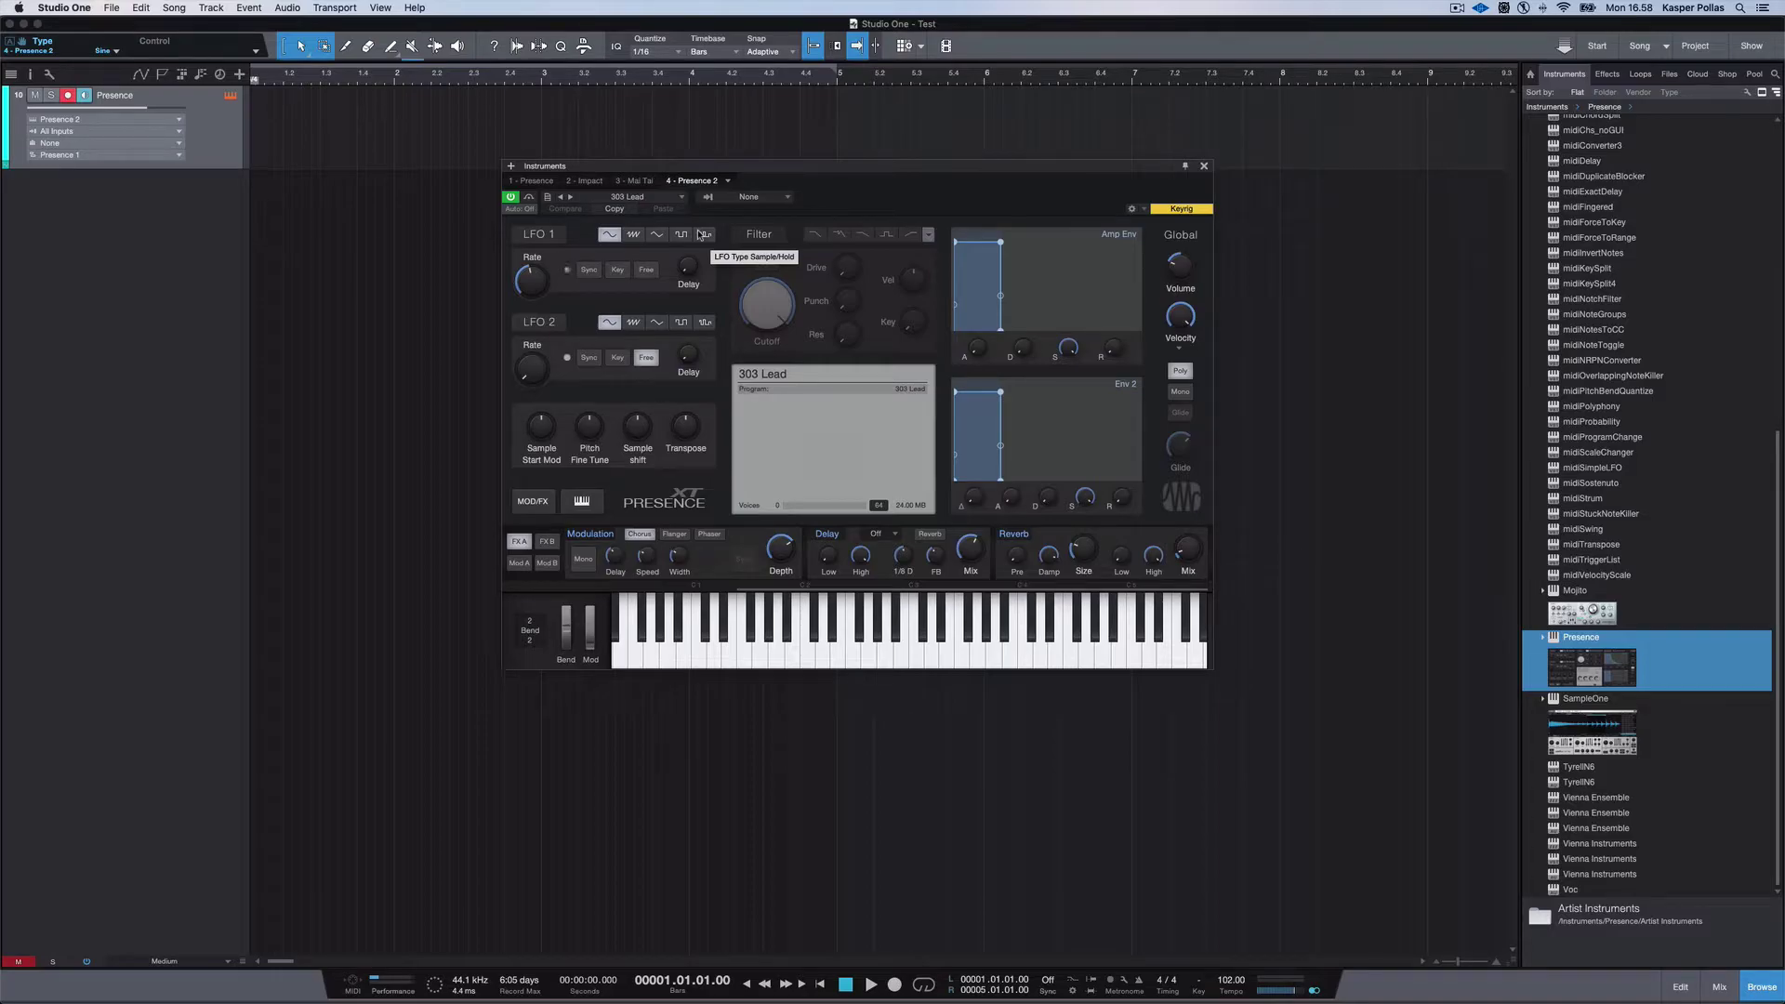
{"action": "left_click_drag", "start_coordinate": [706, 165], "coordinate": [686, 165]}
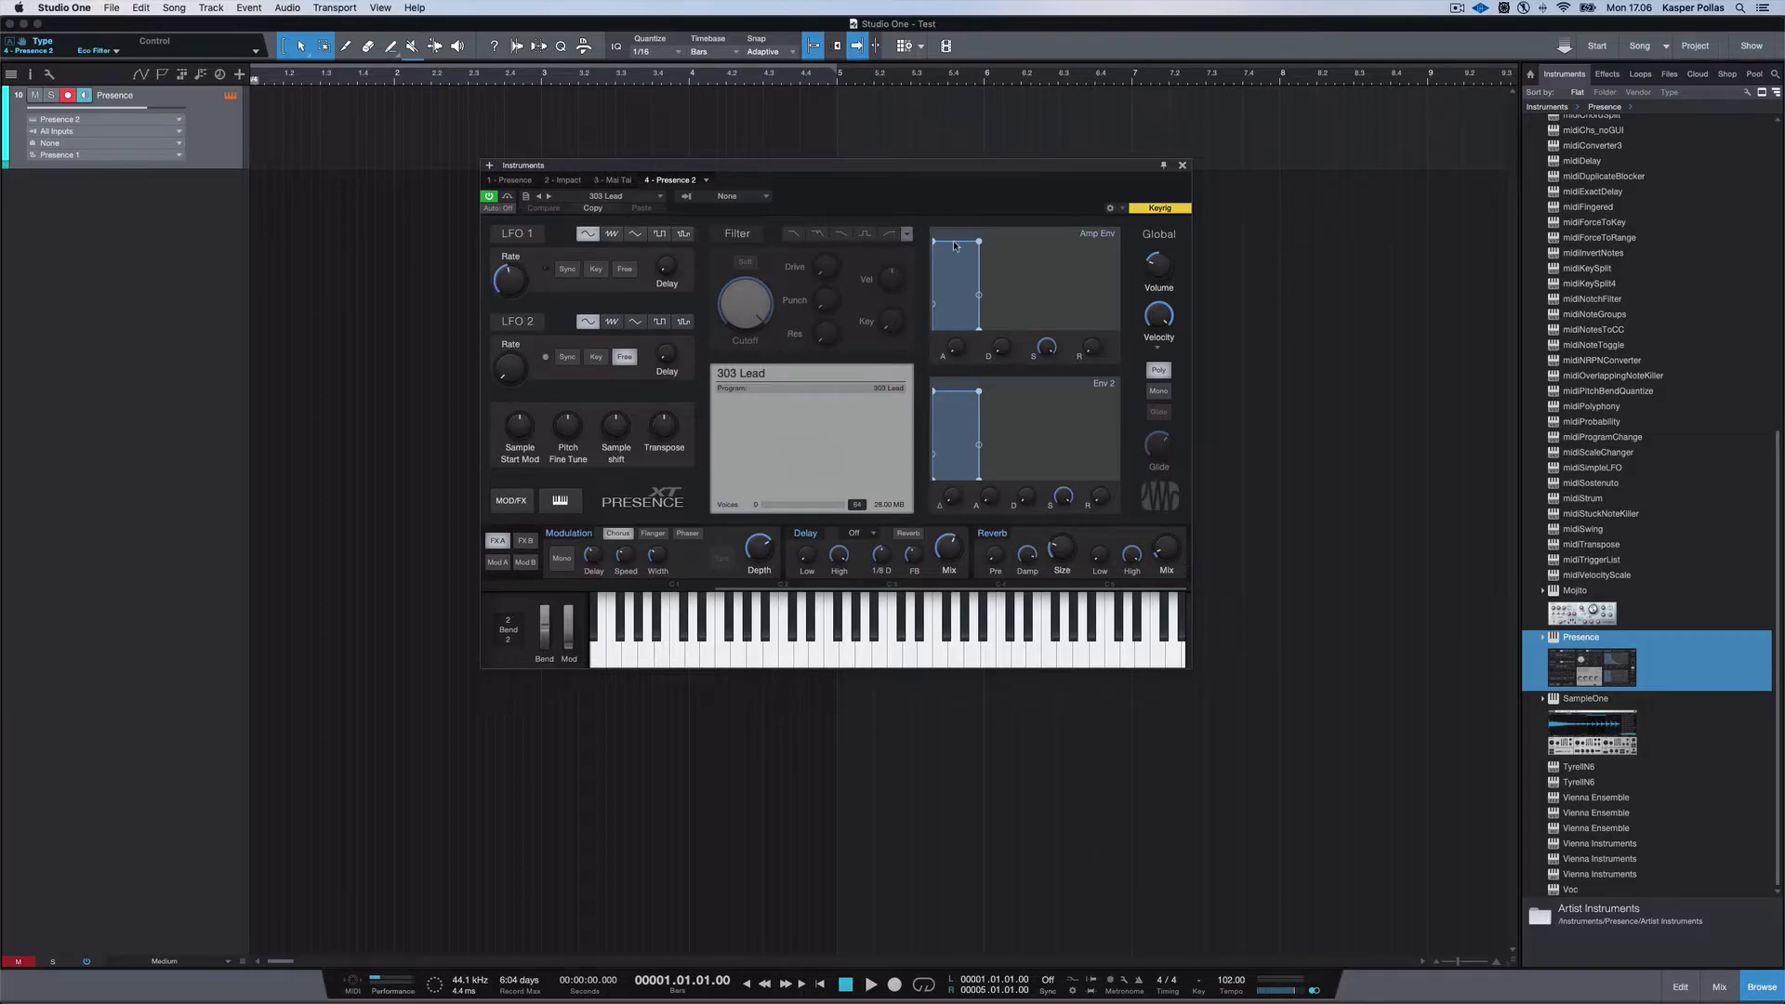
Toggle the filter section of the 303 Lead sound and leave it switched on
{"action": "left_click", "coordinate": [741, 239]}
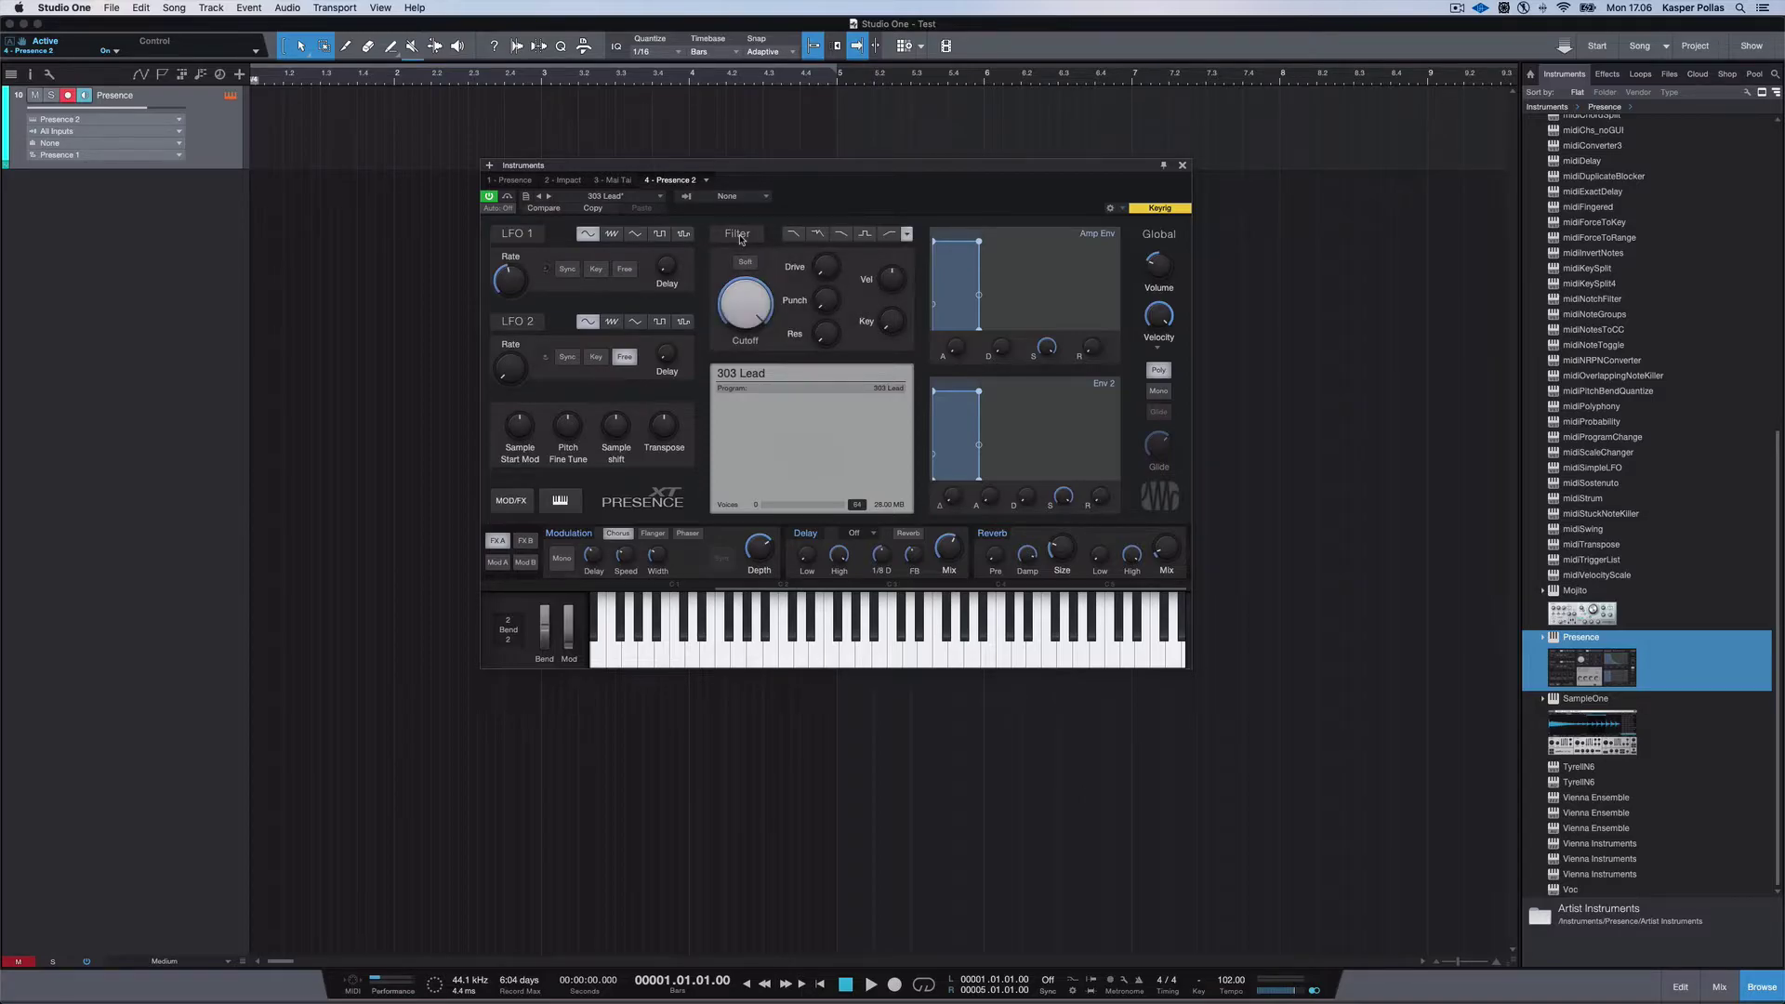
{"action": "left_click", "coordinate": [741, 239]}
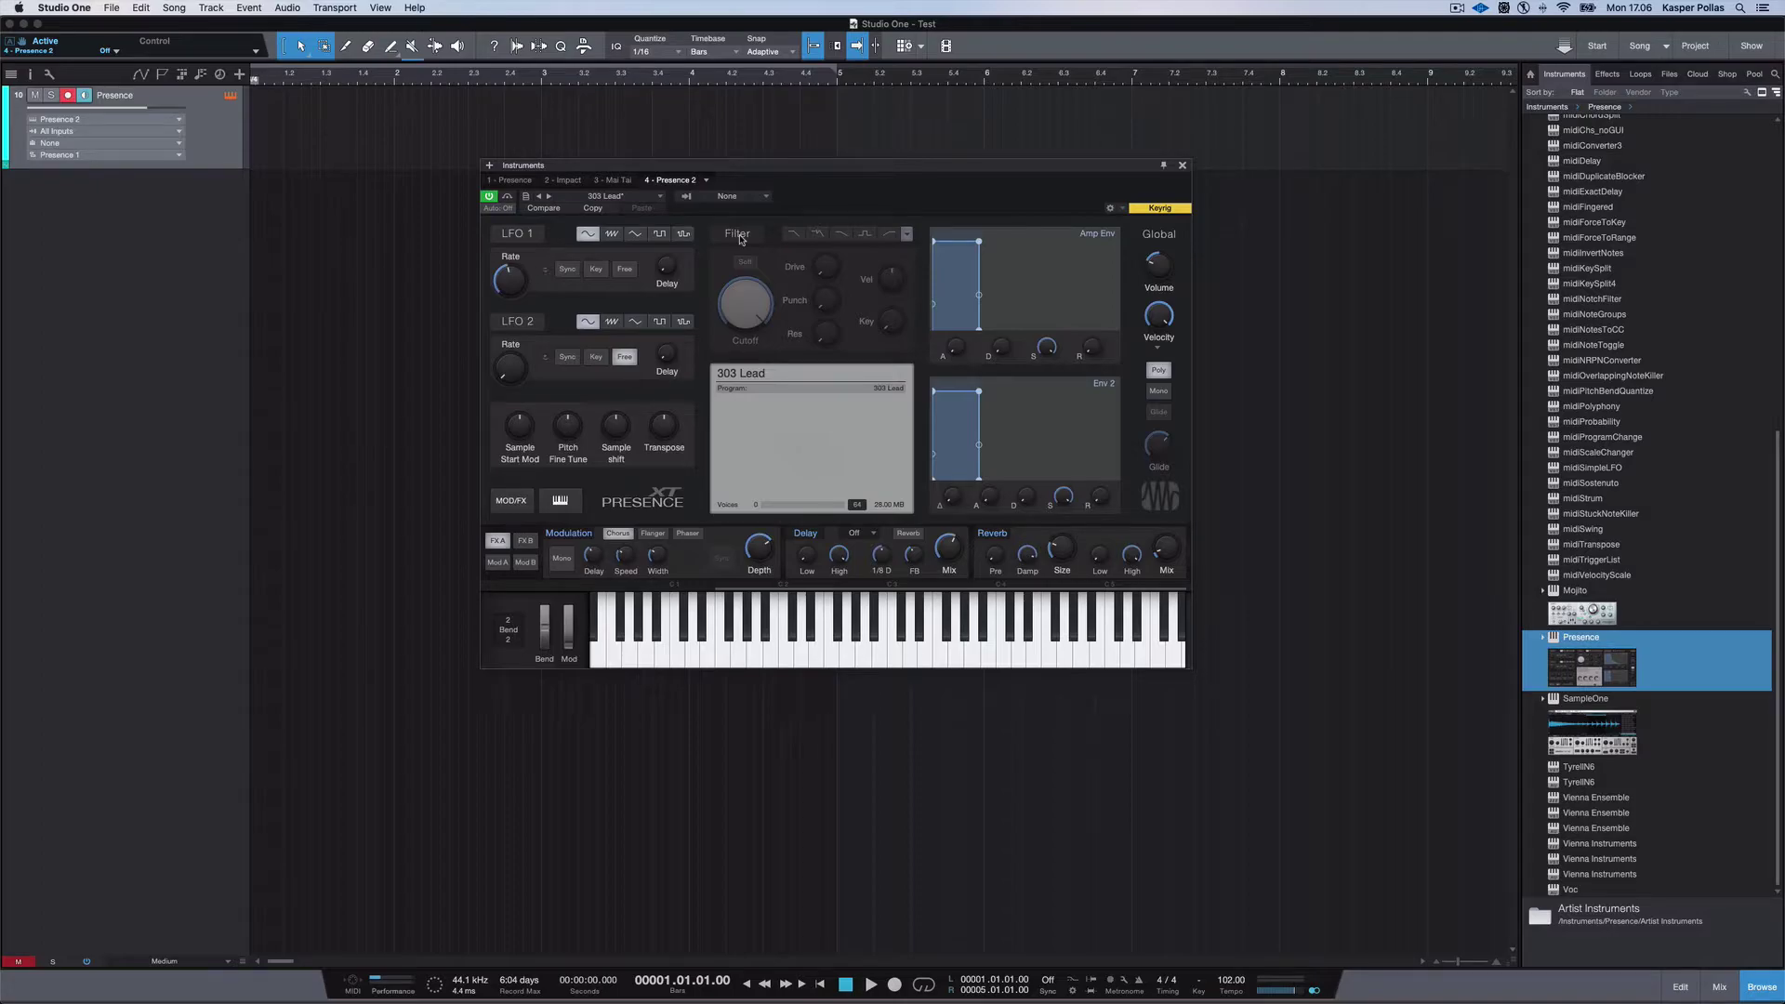
{"action": "left_click", "coordinate": [741, 240]}
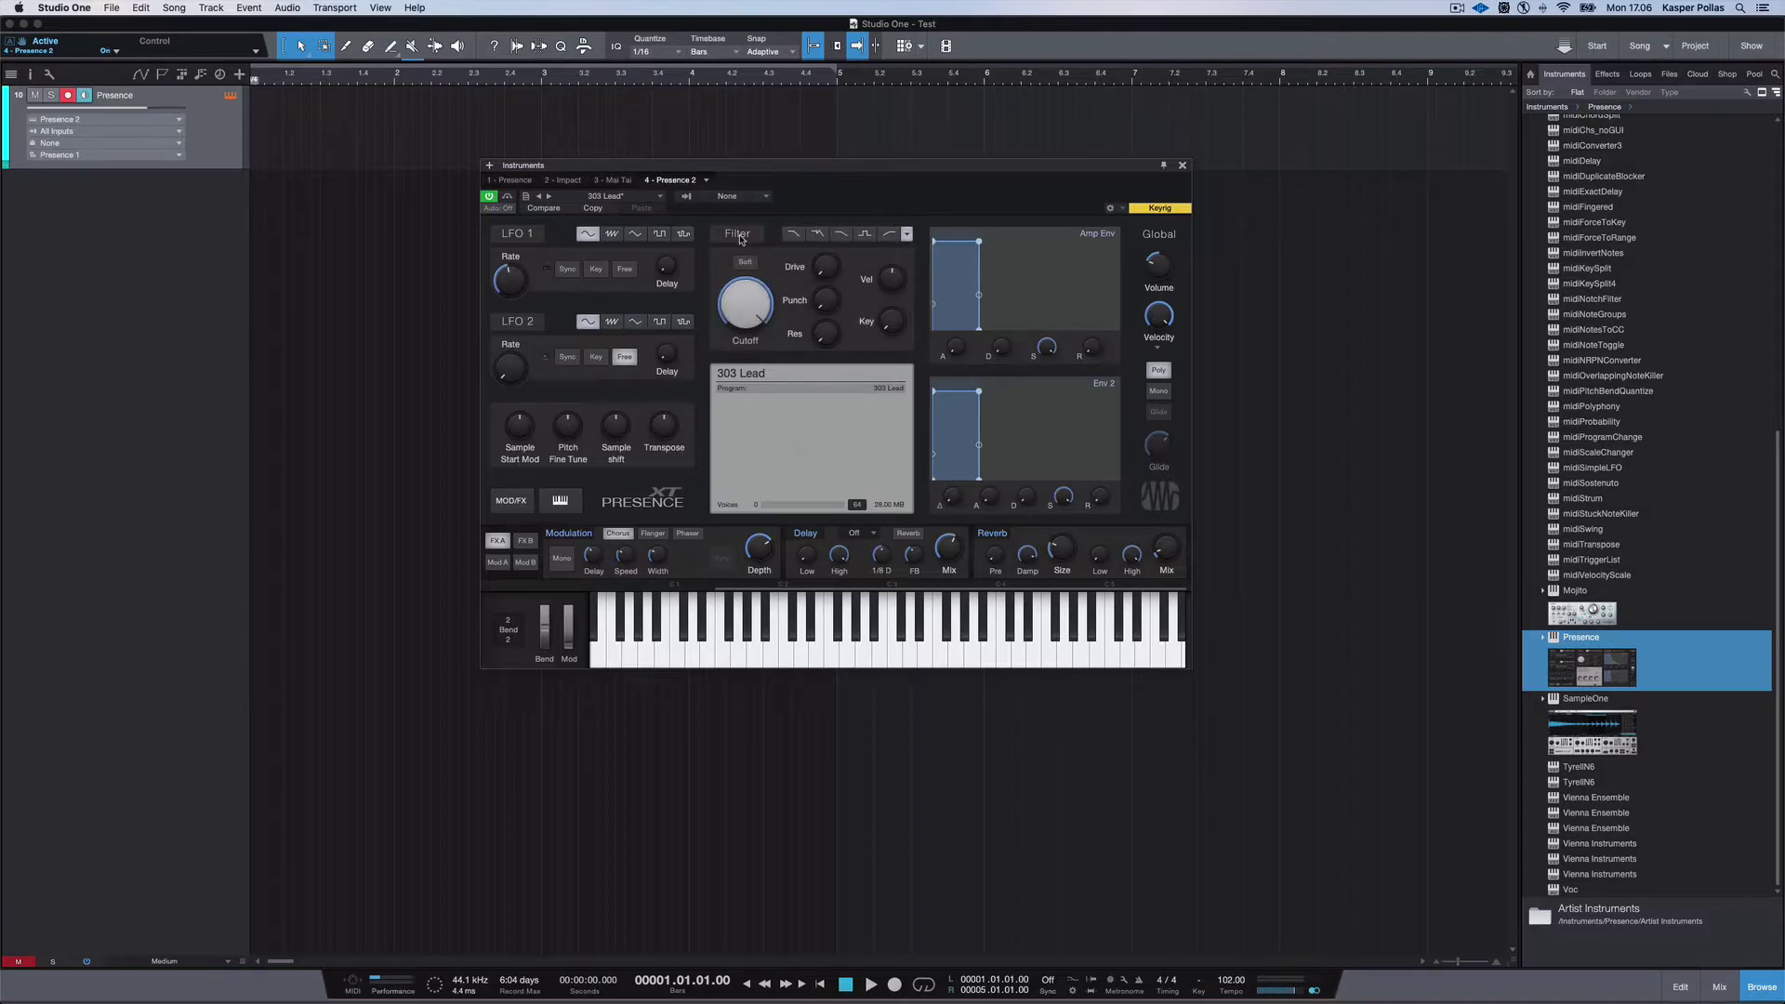
Load the Big Gilde preset from the Synth Session leads and browse the other lead presets
{"action": "left_click", "coordinate": [660, 197]}
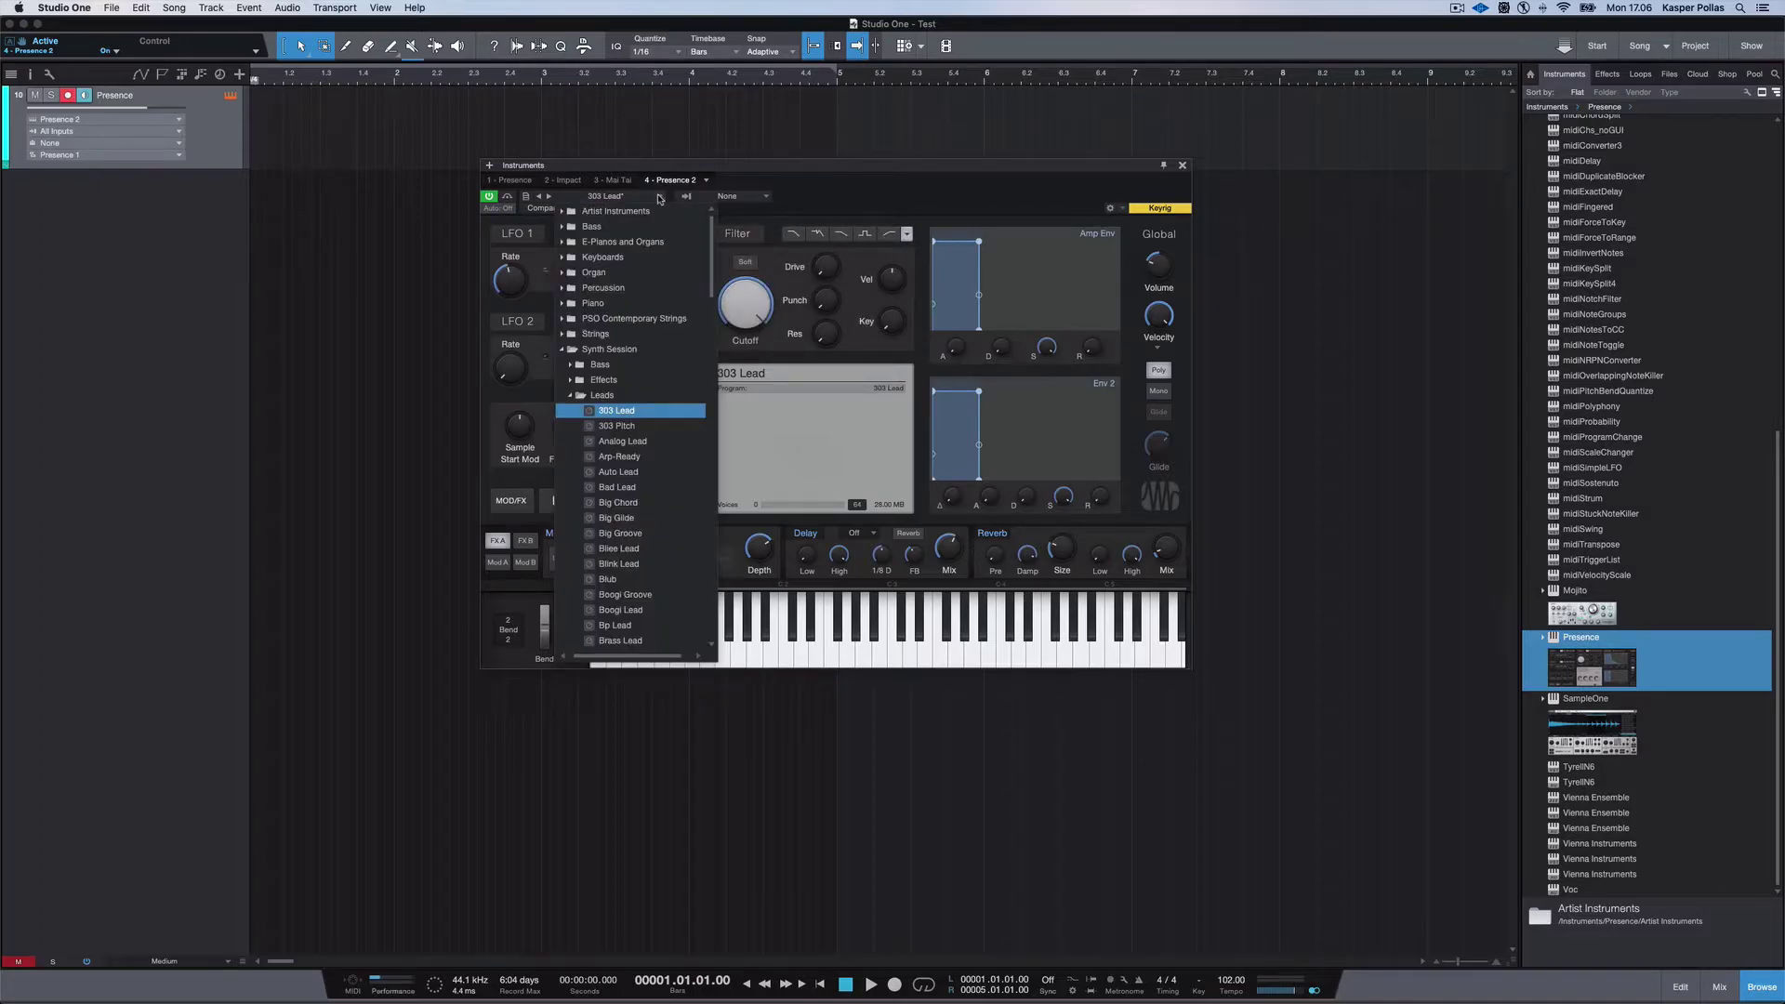
{"action": "scroll", "coordinate": [655, 512], "scroll_direction": "down", "scroll_amount": 1}
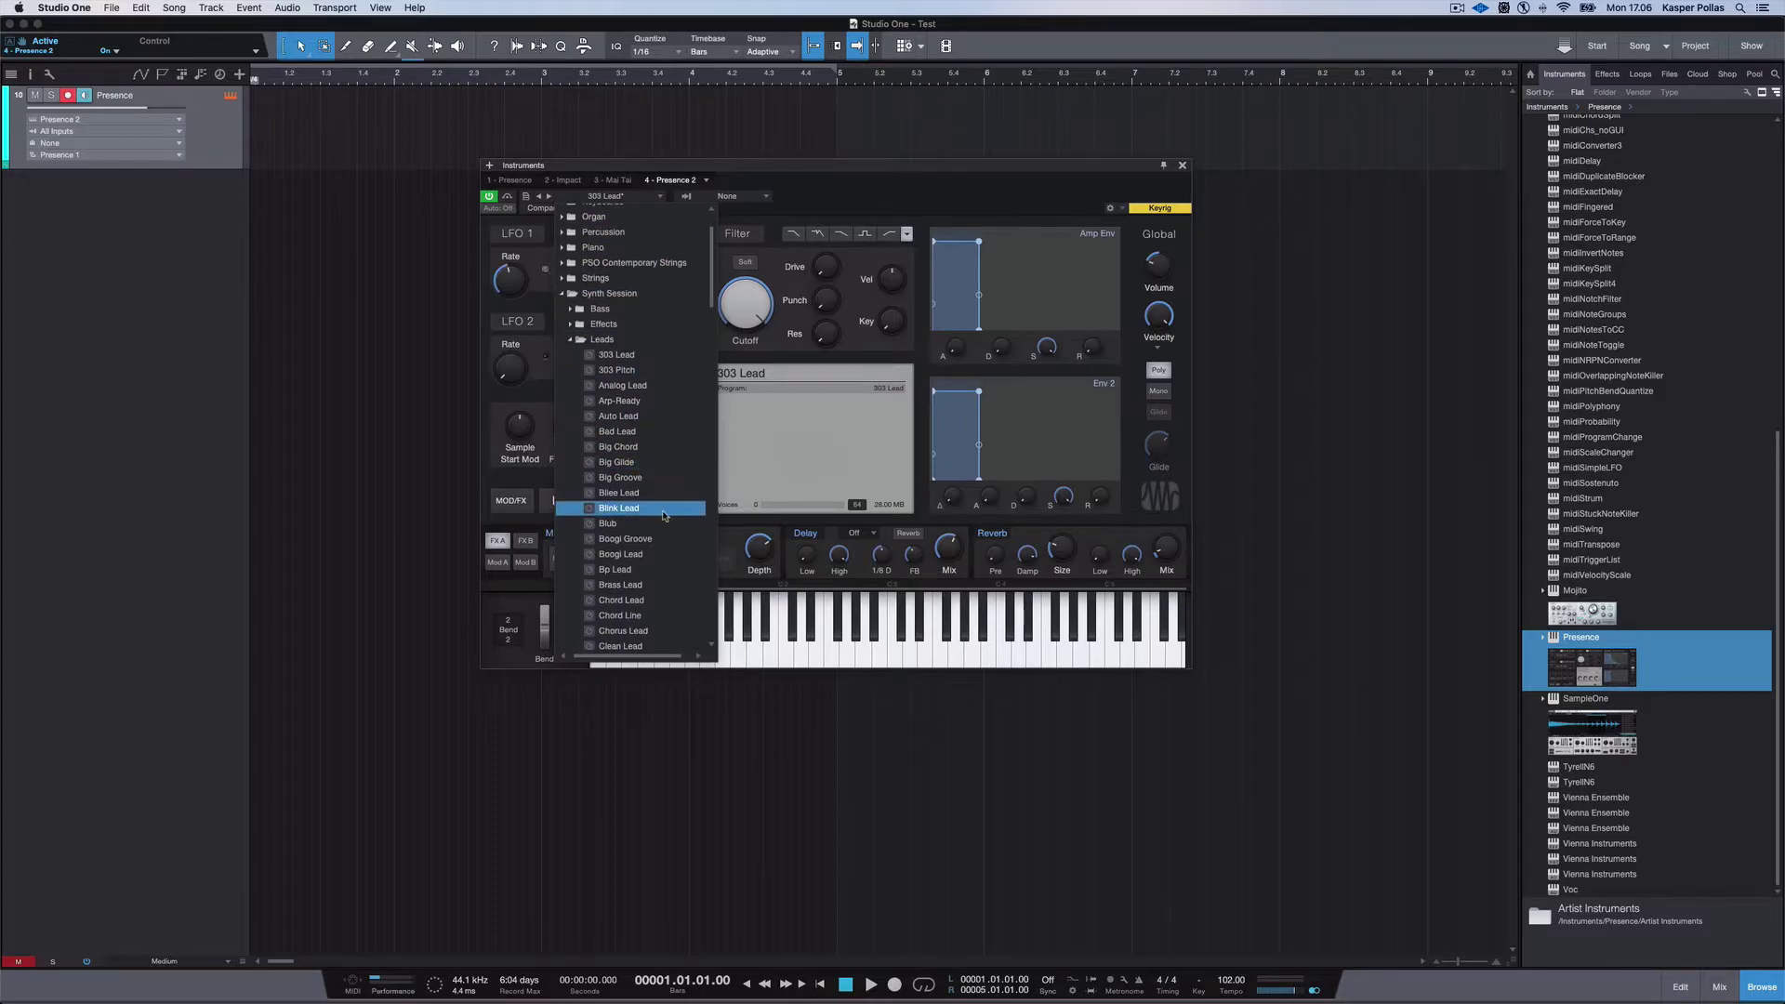
{"action": "left_click", "coordinate": [628, 473]}
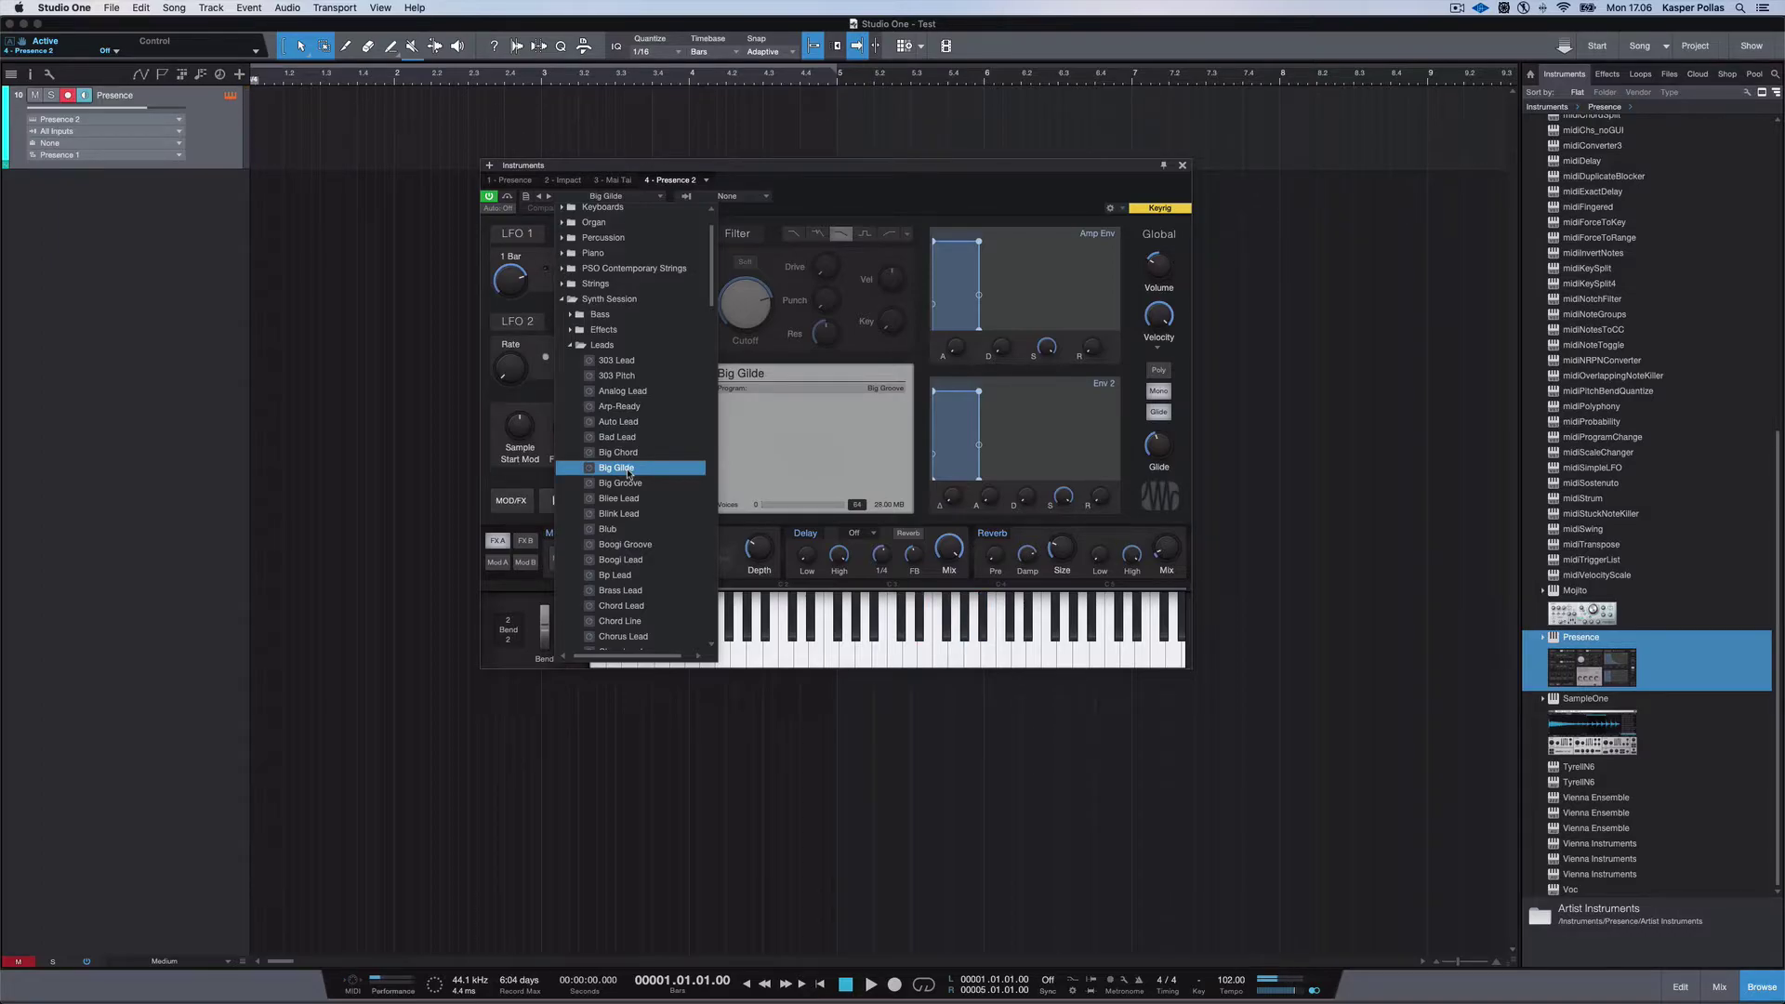
{"action": "scroll", "coordinate": [639, 523], "scroll_direction": "down", "scroll_amount": 2}
{"action": "scroll", "coordinate": [639, 523], "scroll_direction": "down", "scroll_amount": 9}
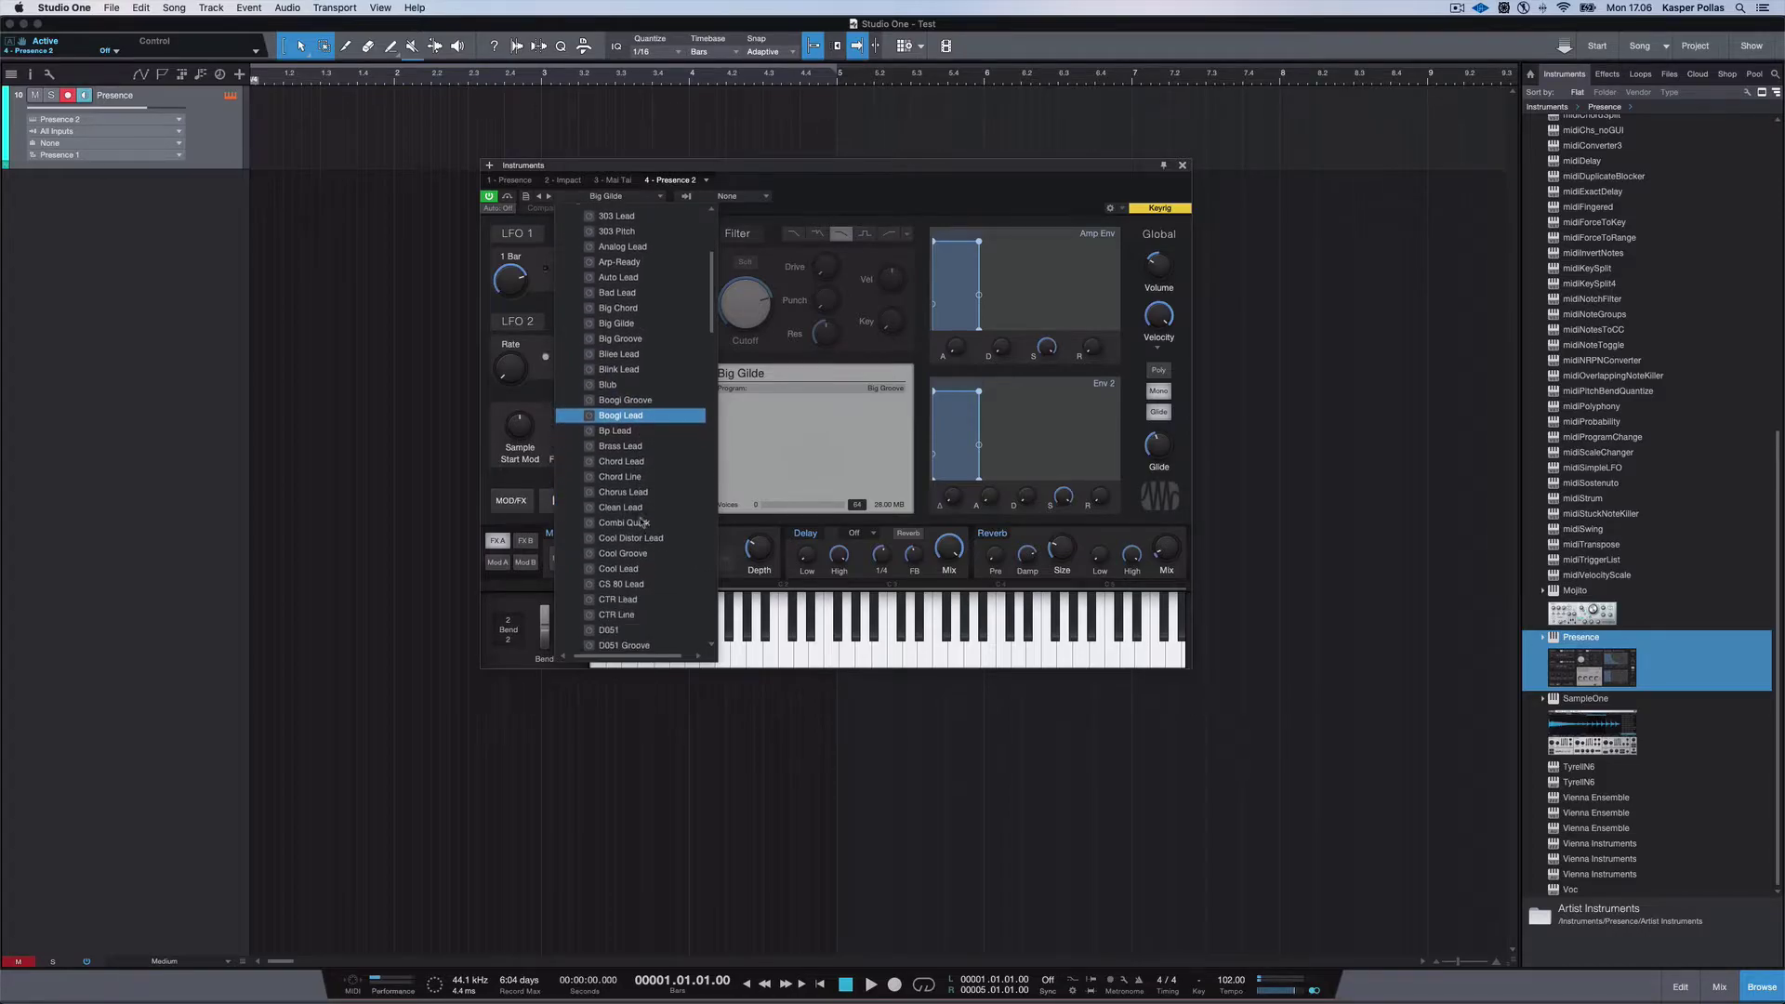
{"action": "scroll", "coordinate": [642, 523], "scroll_direction": "up", "scroll_amount": 10}
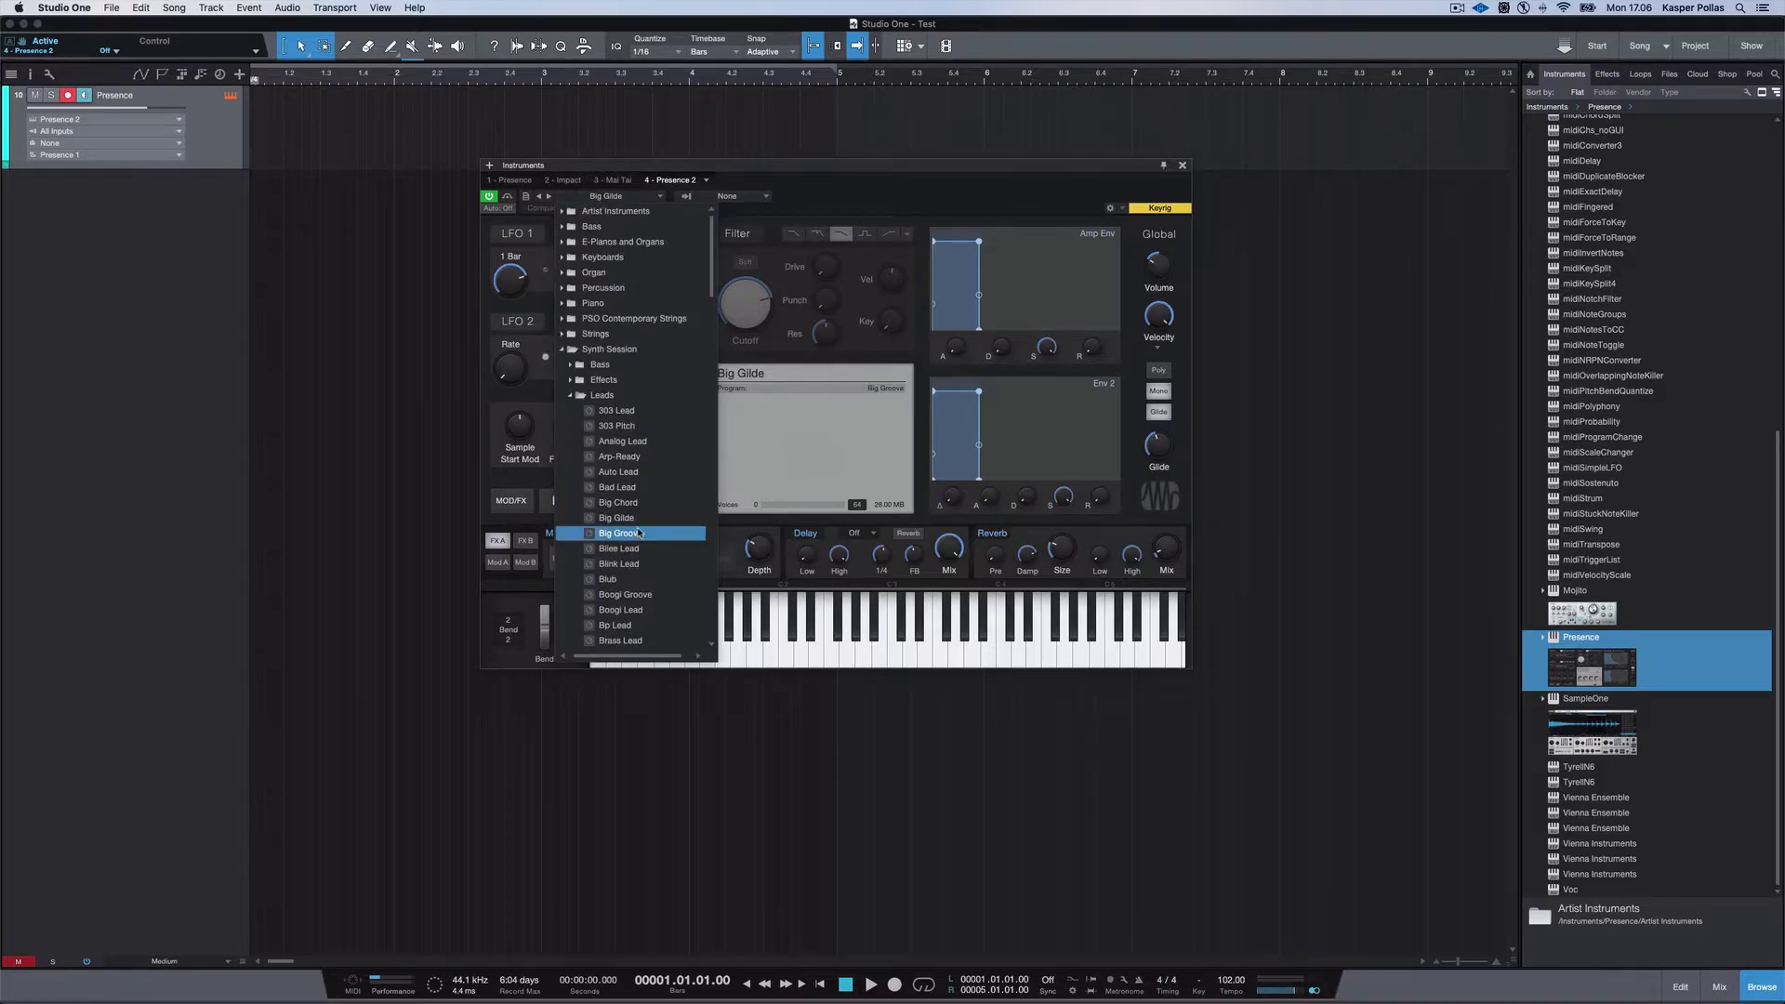
Load the Smooth Pad preset from the Pads folder of the Synth Session presets
{"action": "left_click", "coordinate": [562, 350]}
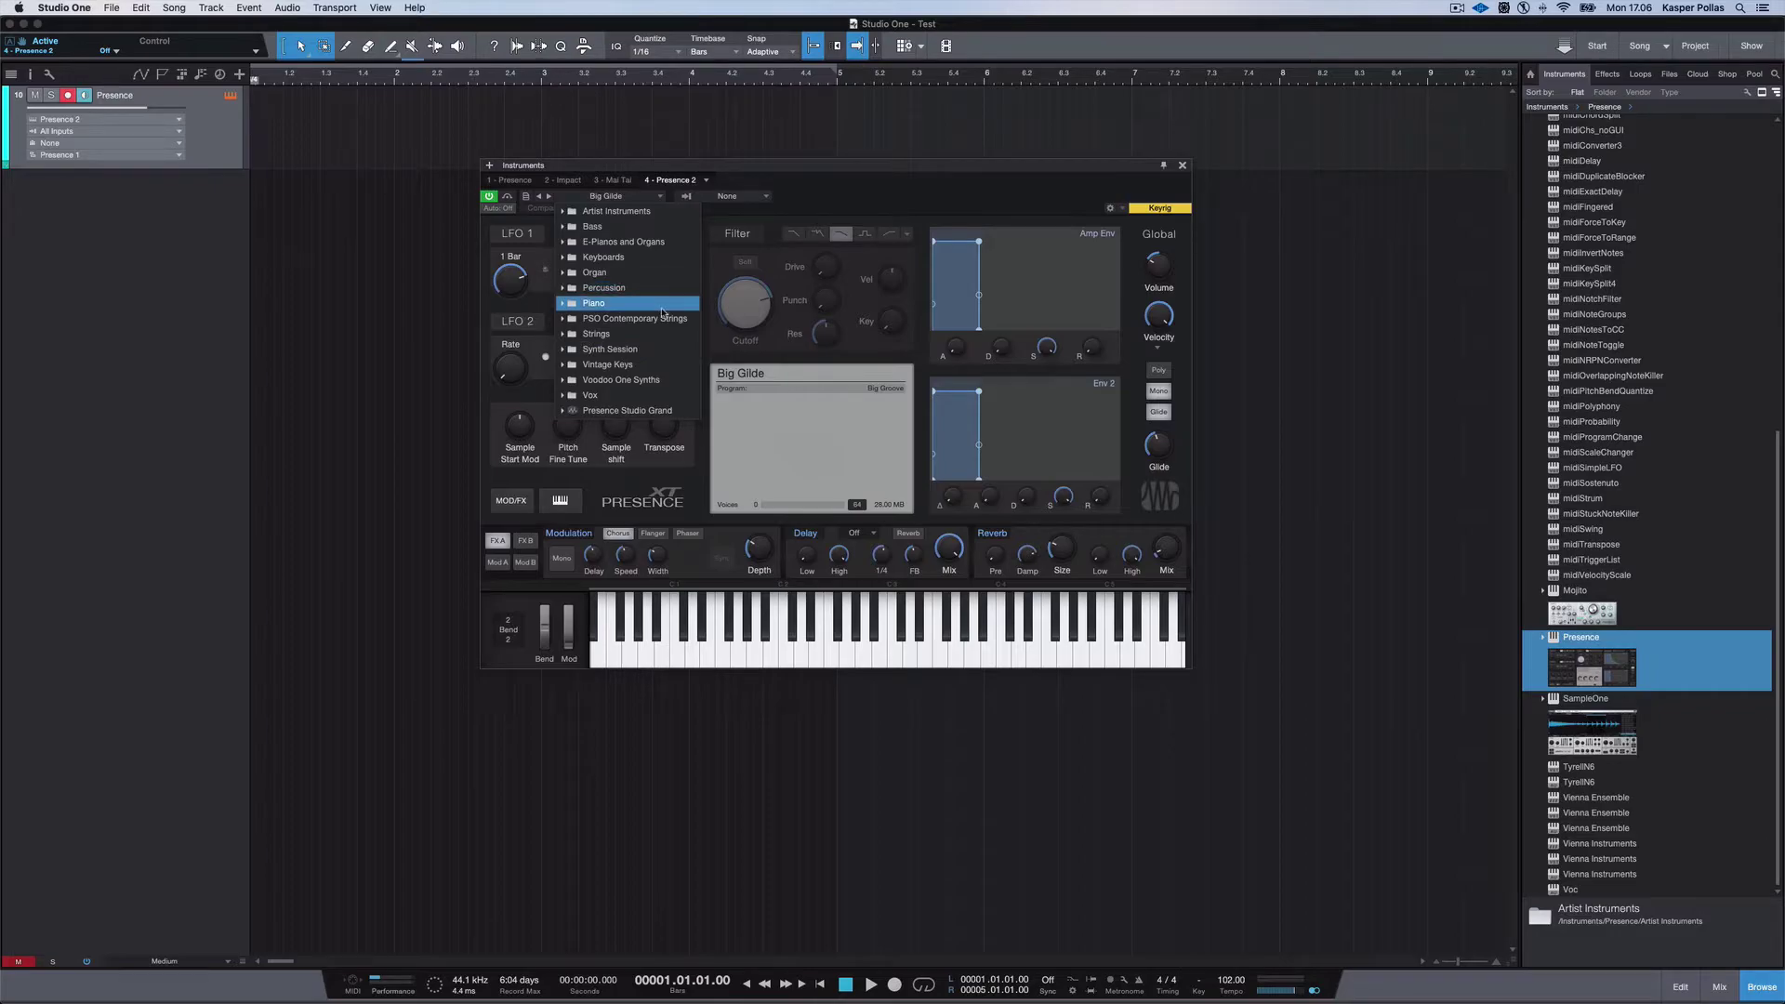
{"action": "left_click", "coordinate": [564, 350]}
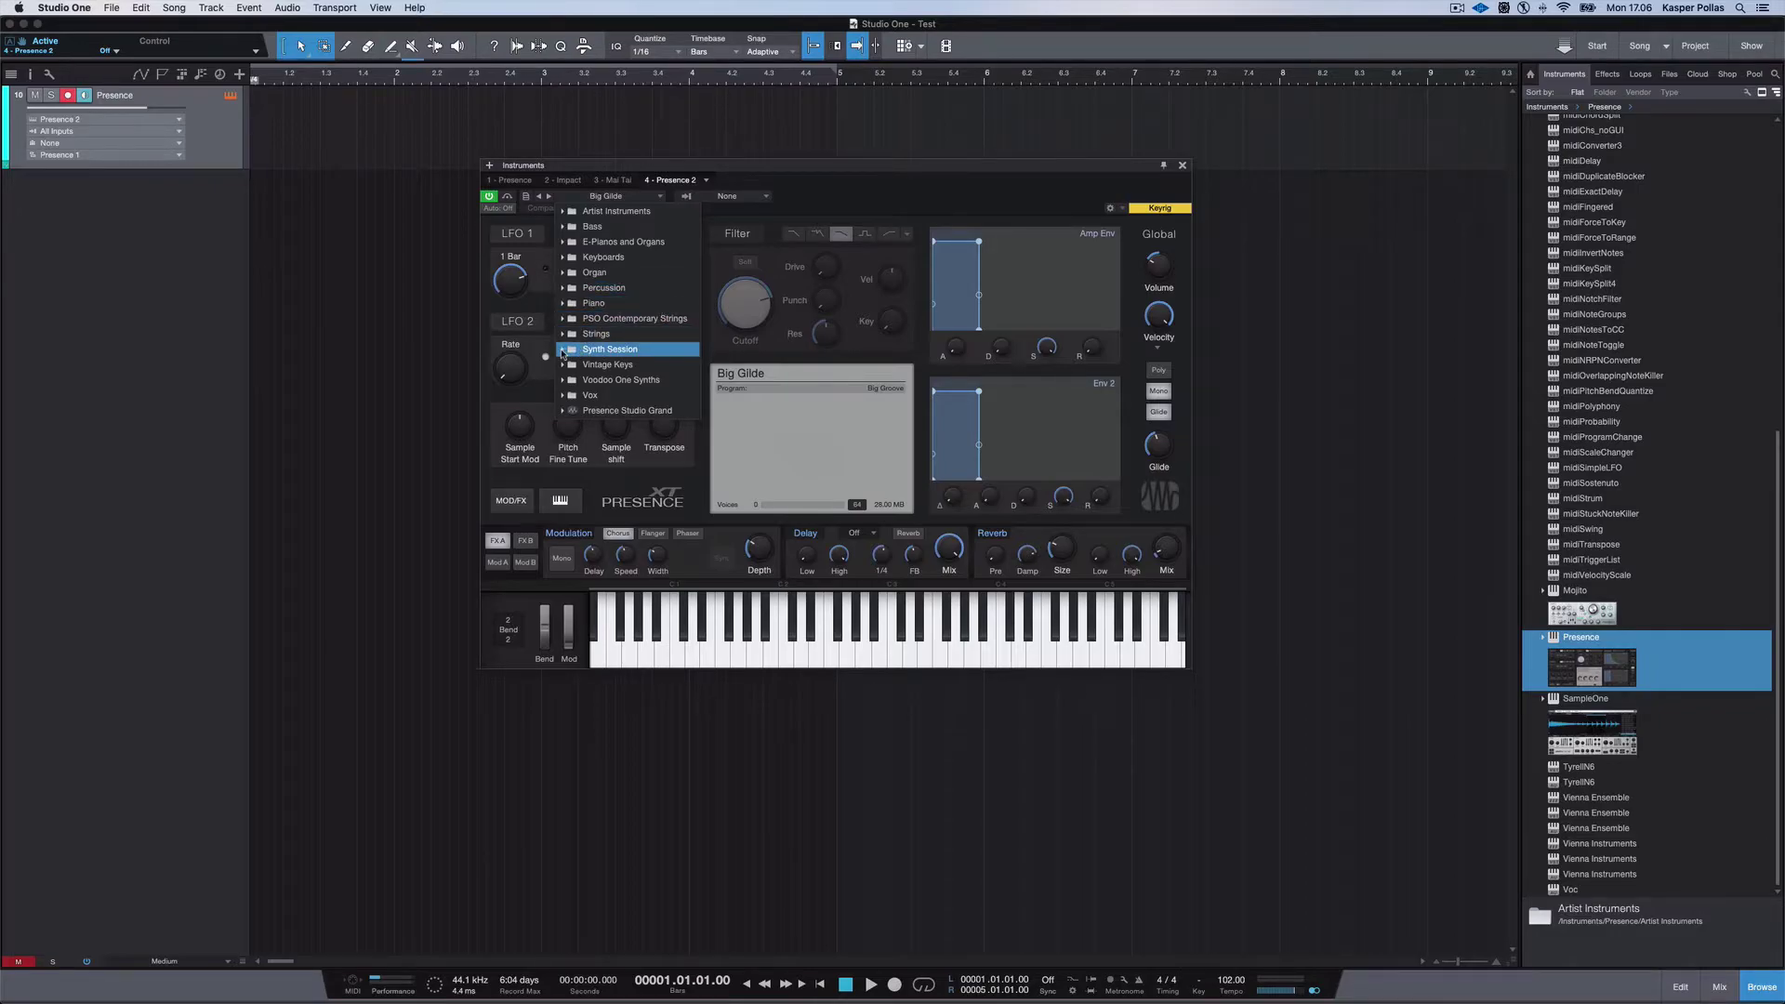
{"action": "scroll", "coordinate": [575, 394], "scroll_direction": "down", "scroll_amount": 1}
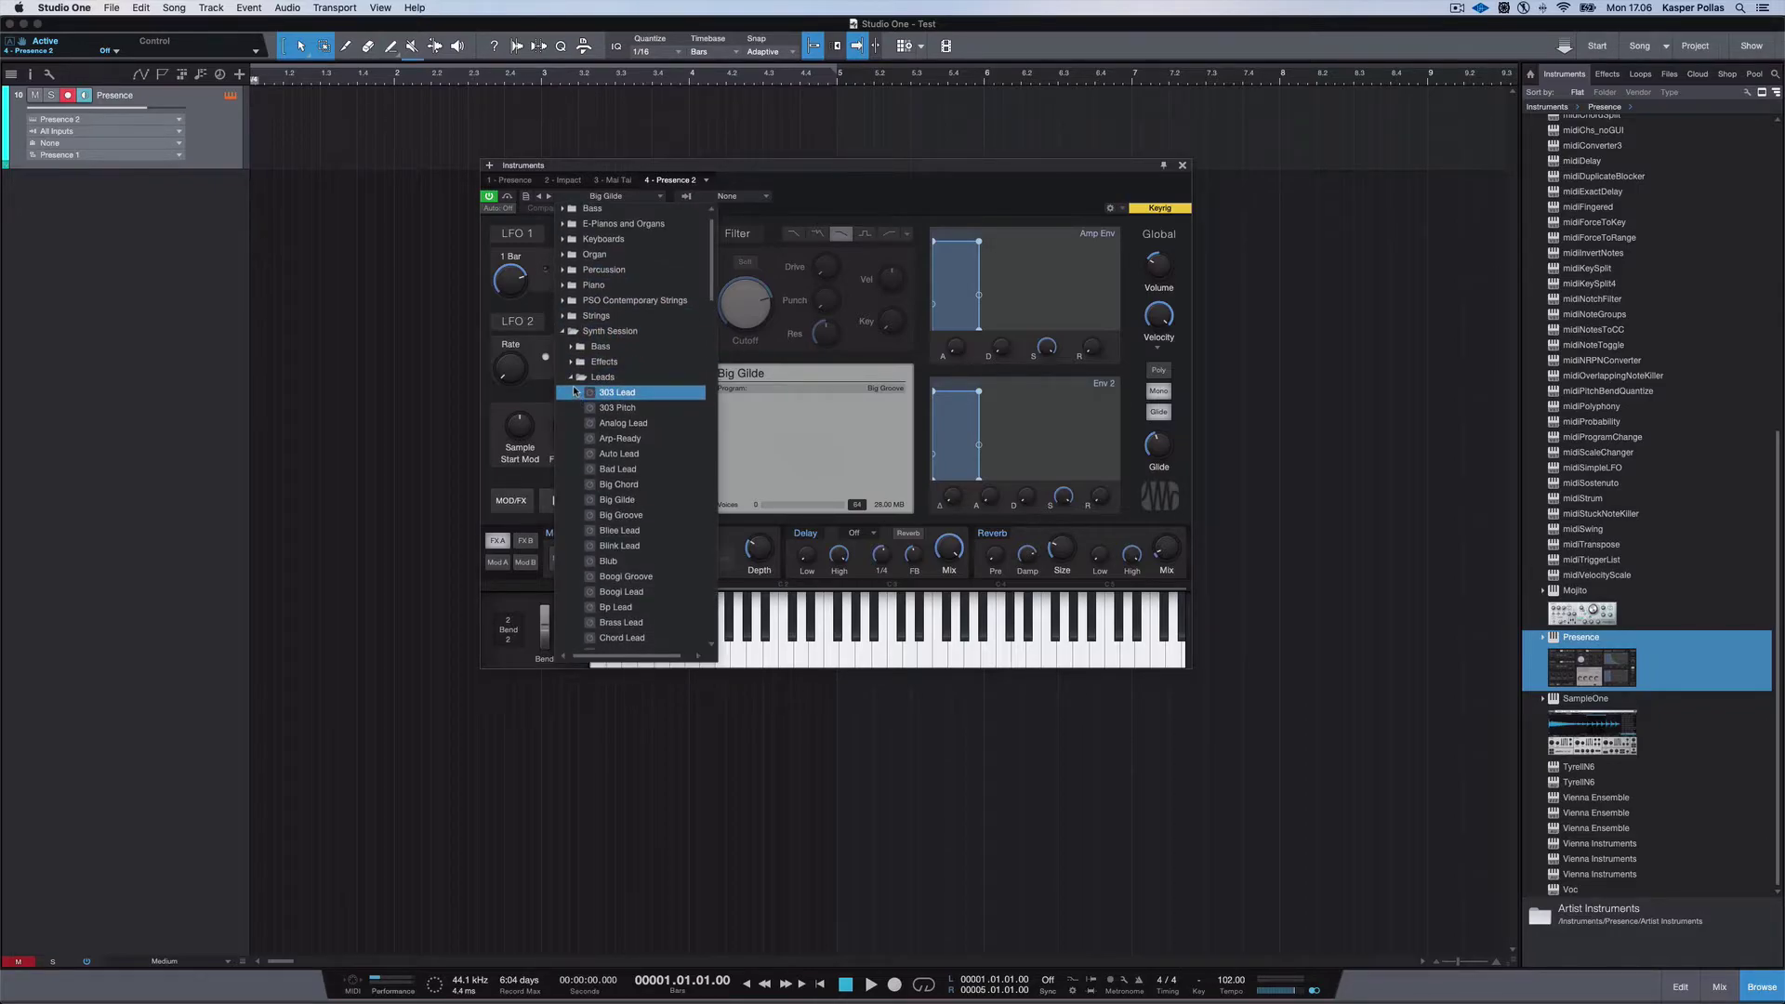
{"action": "left_click", "coordinate": [573, 378]}
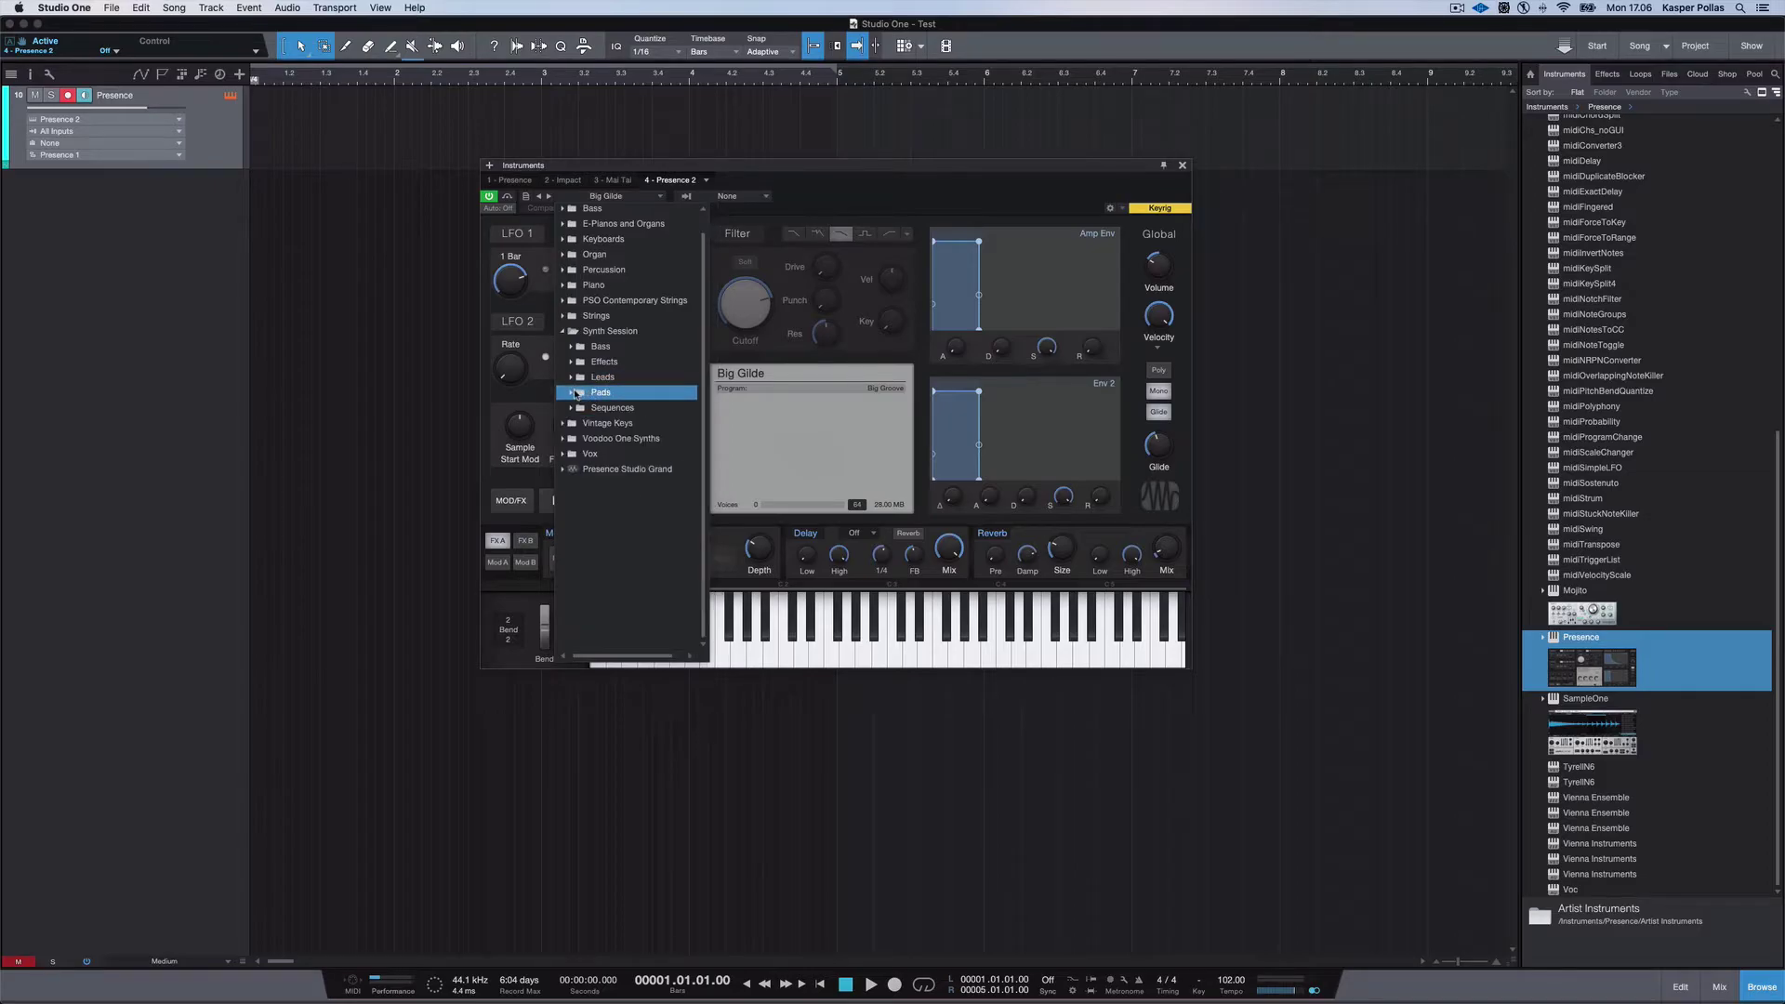
{"action": "left_click", "coordinate": [572, 392]}
{"action": "scroll", "coordinate": [642, 429], "scroll_direction": "down", "scroll_amount": 5}
{"action": "scroll", "coordinate": [643, 429], "scroll_direction": "down", "scroll_amount": 8}
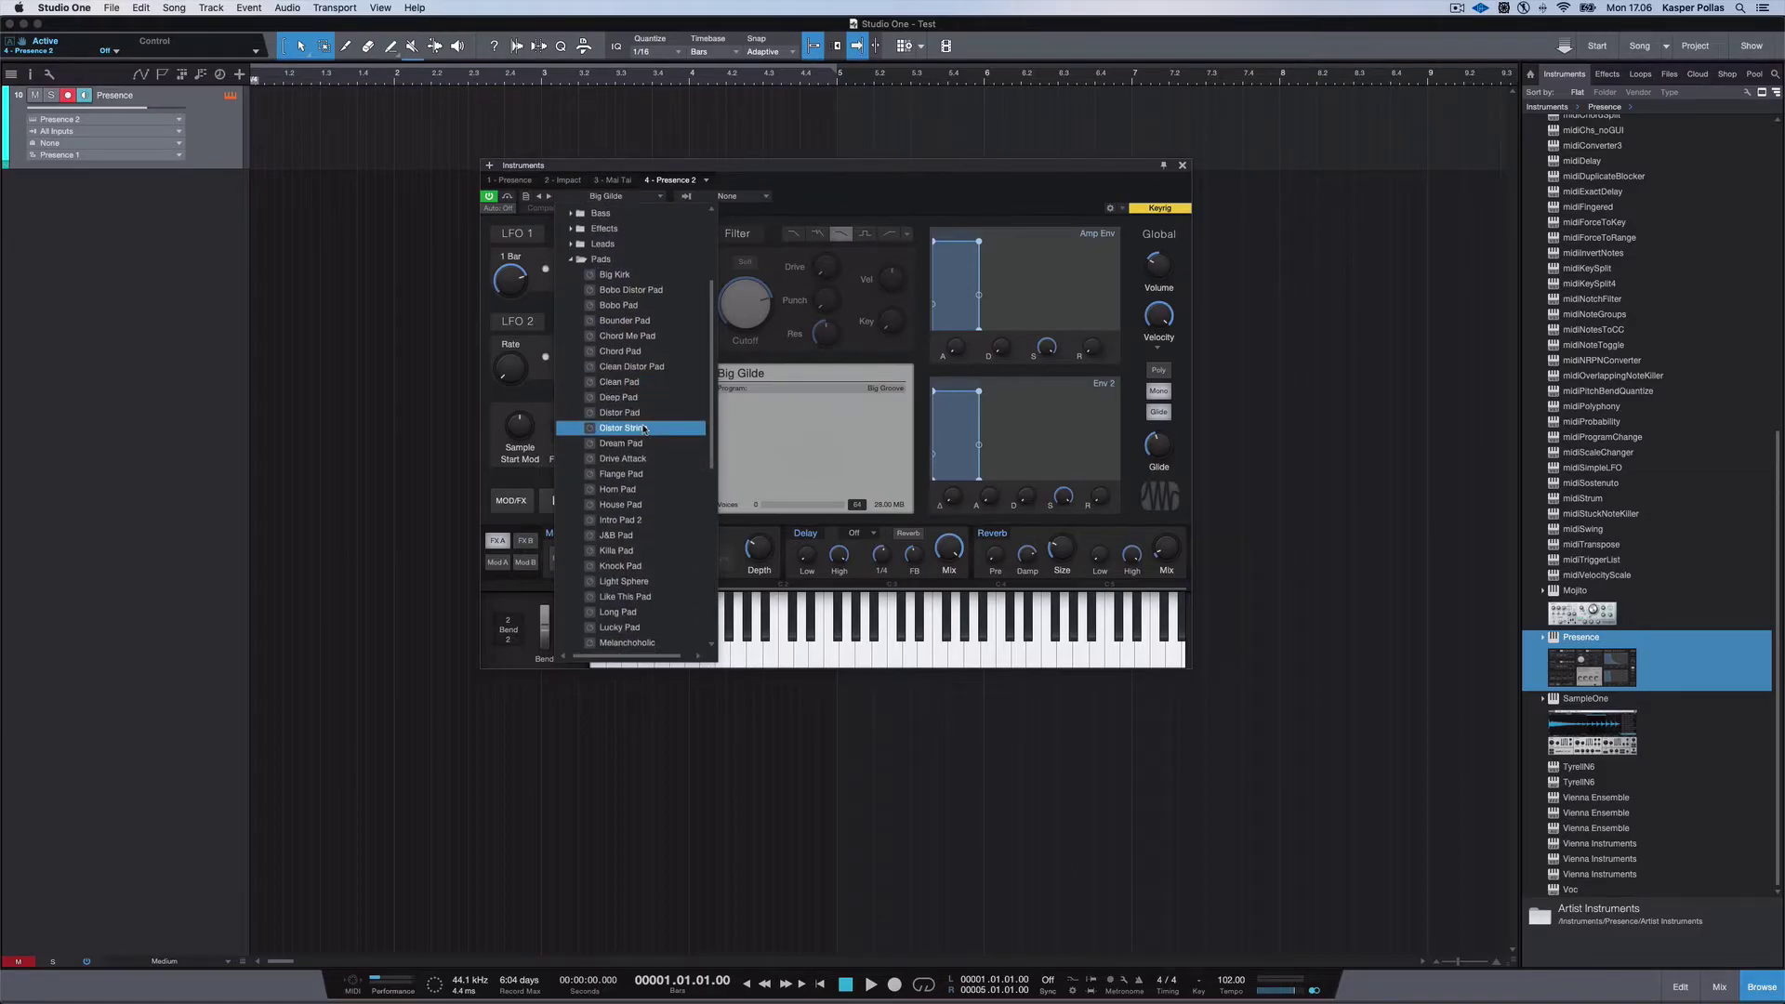
{"action": "scroll", "coordinate": [654, 430], "scroll_direction": "down", "scroll_amount": 4}
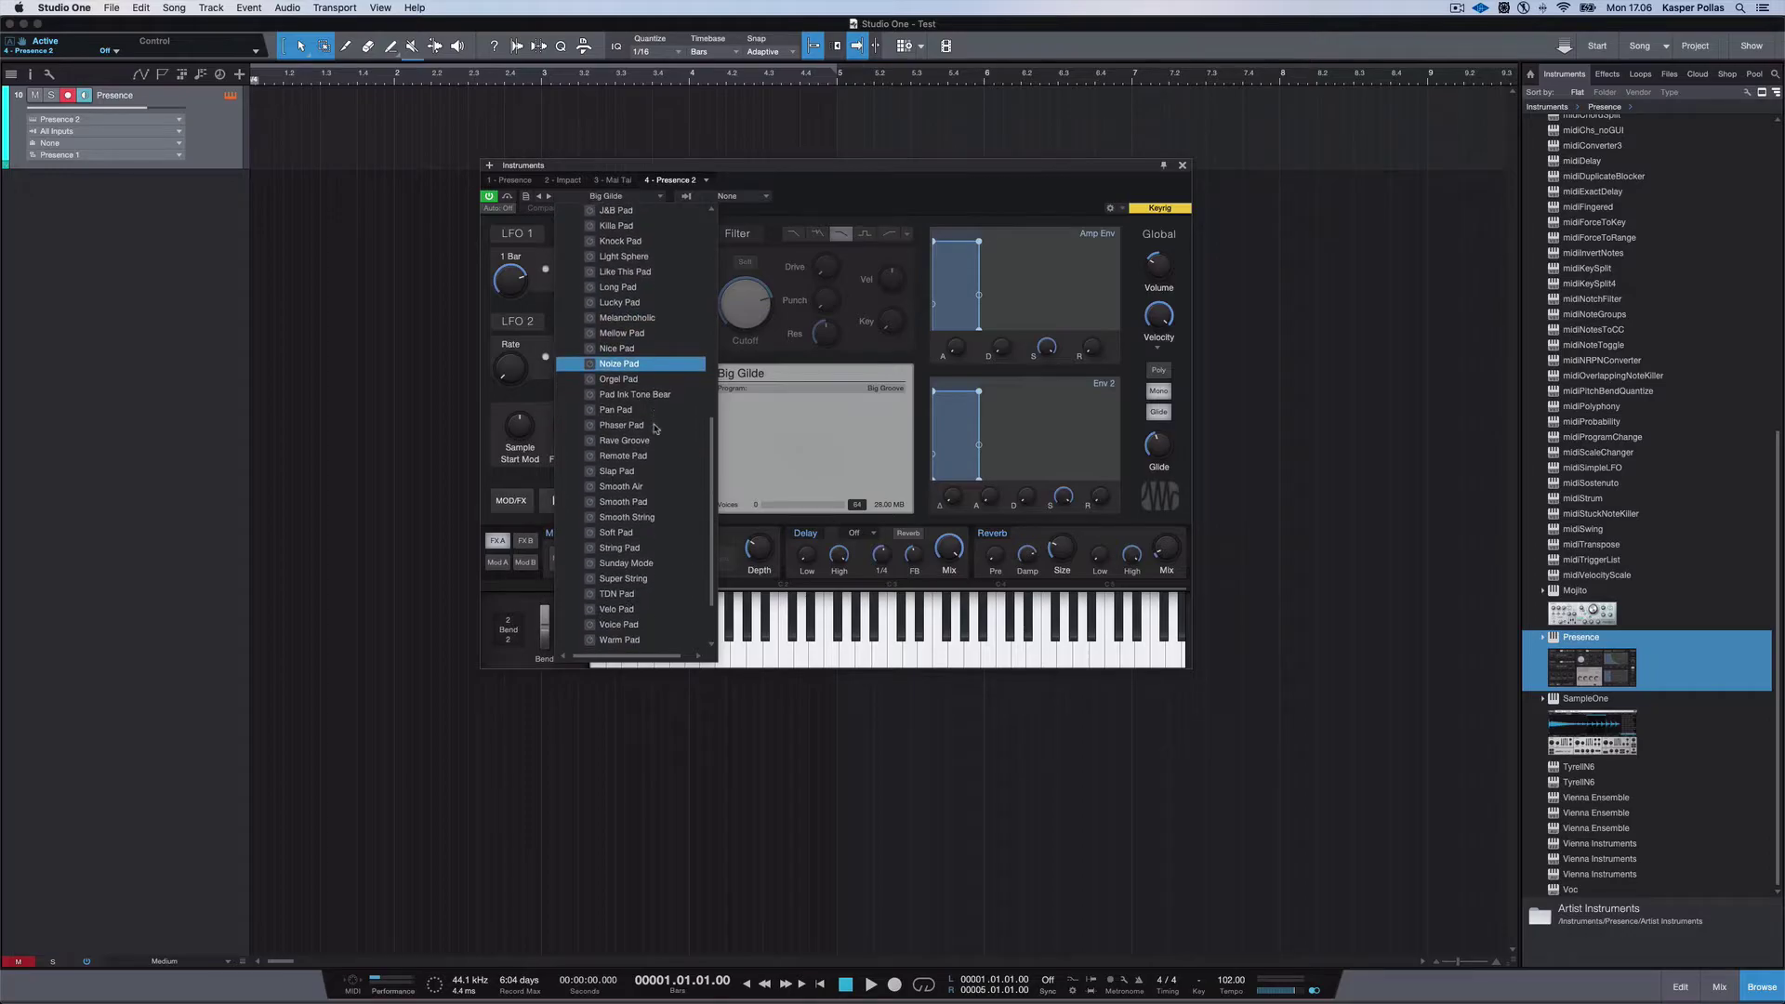
{"action": "left_click", "coordinate": [637, 503]}
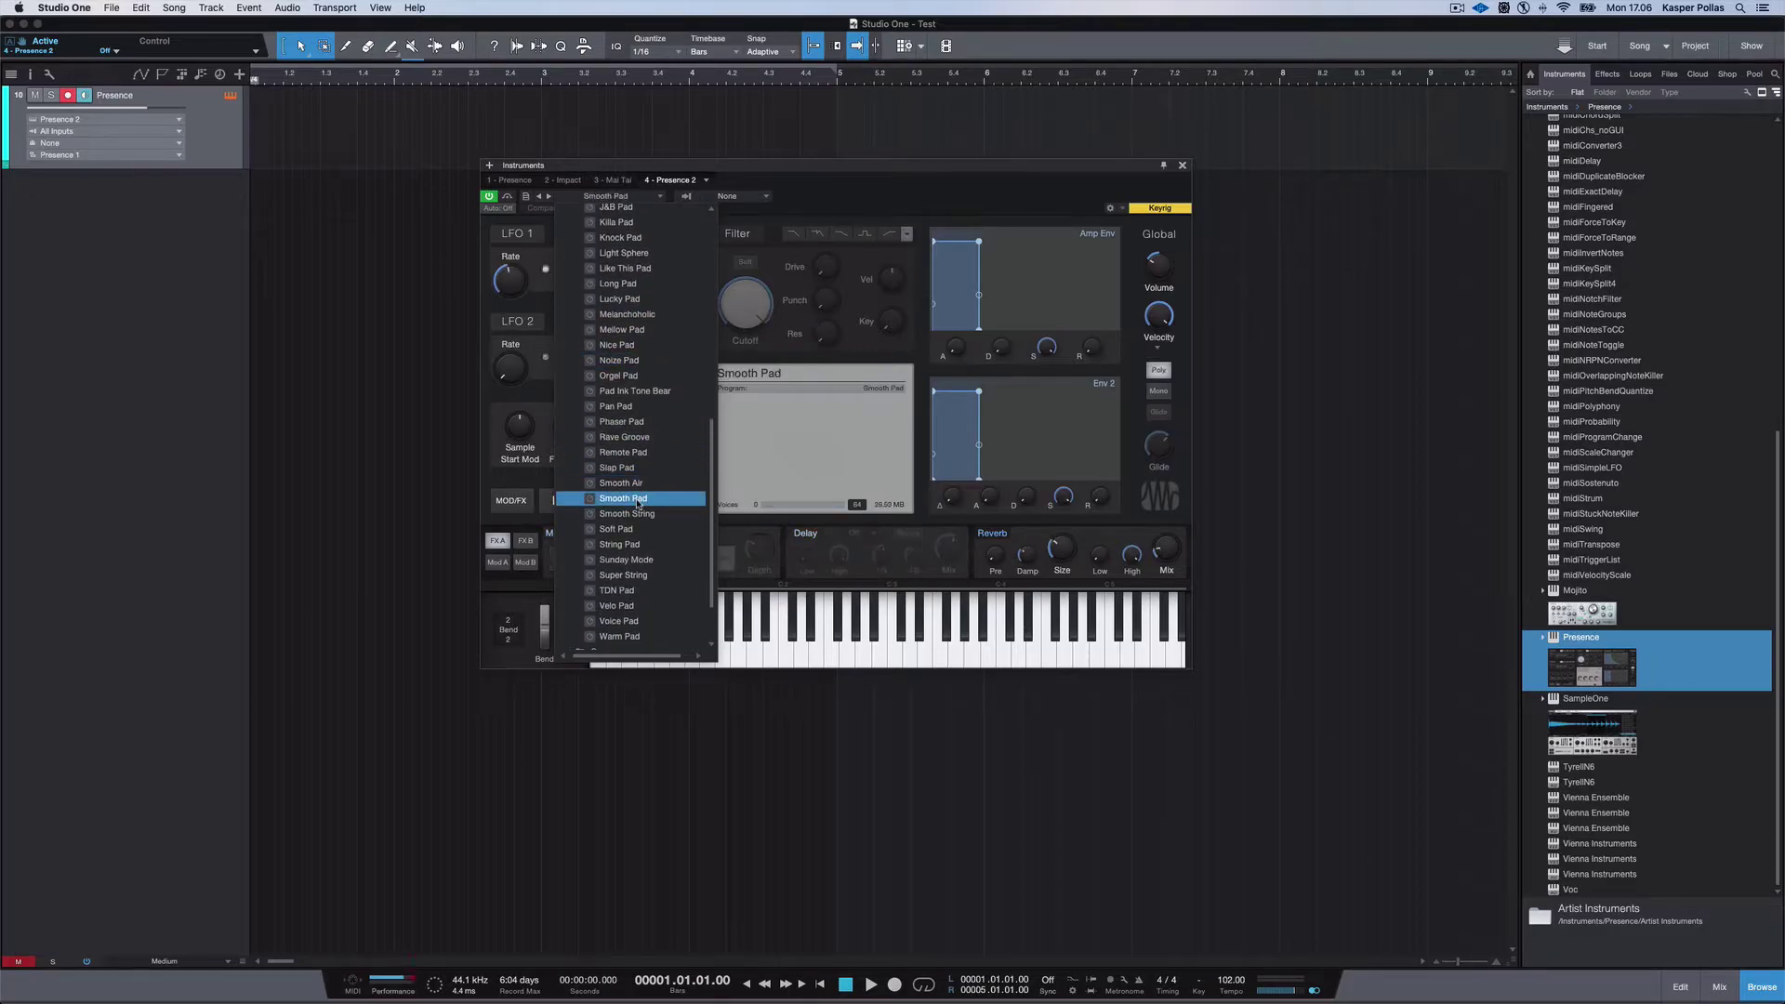
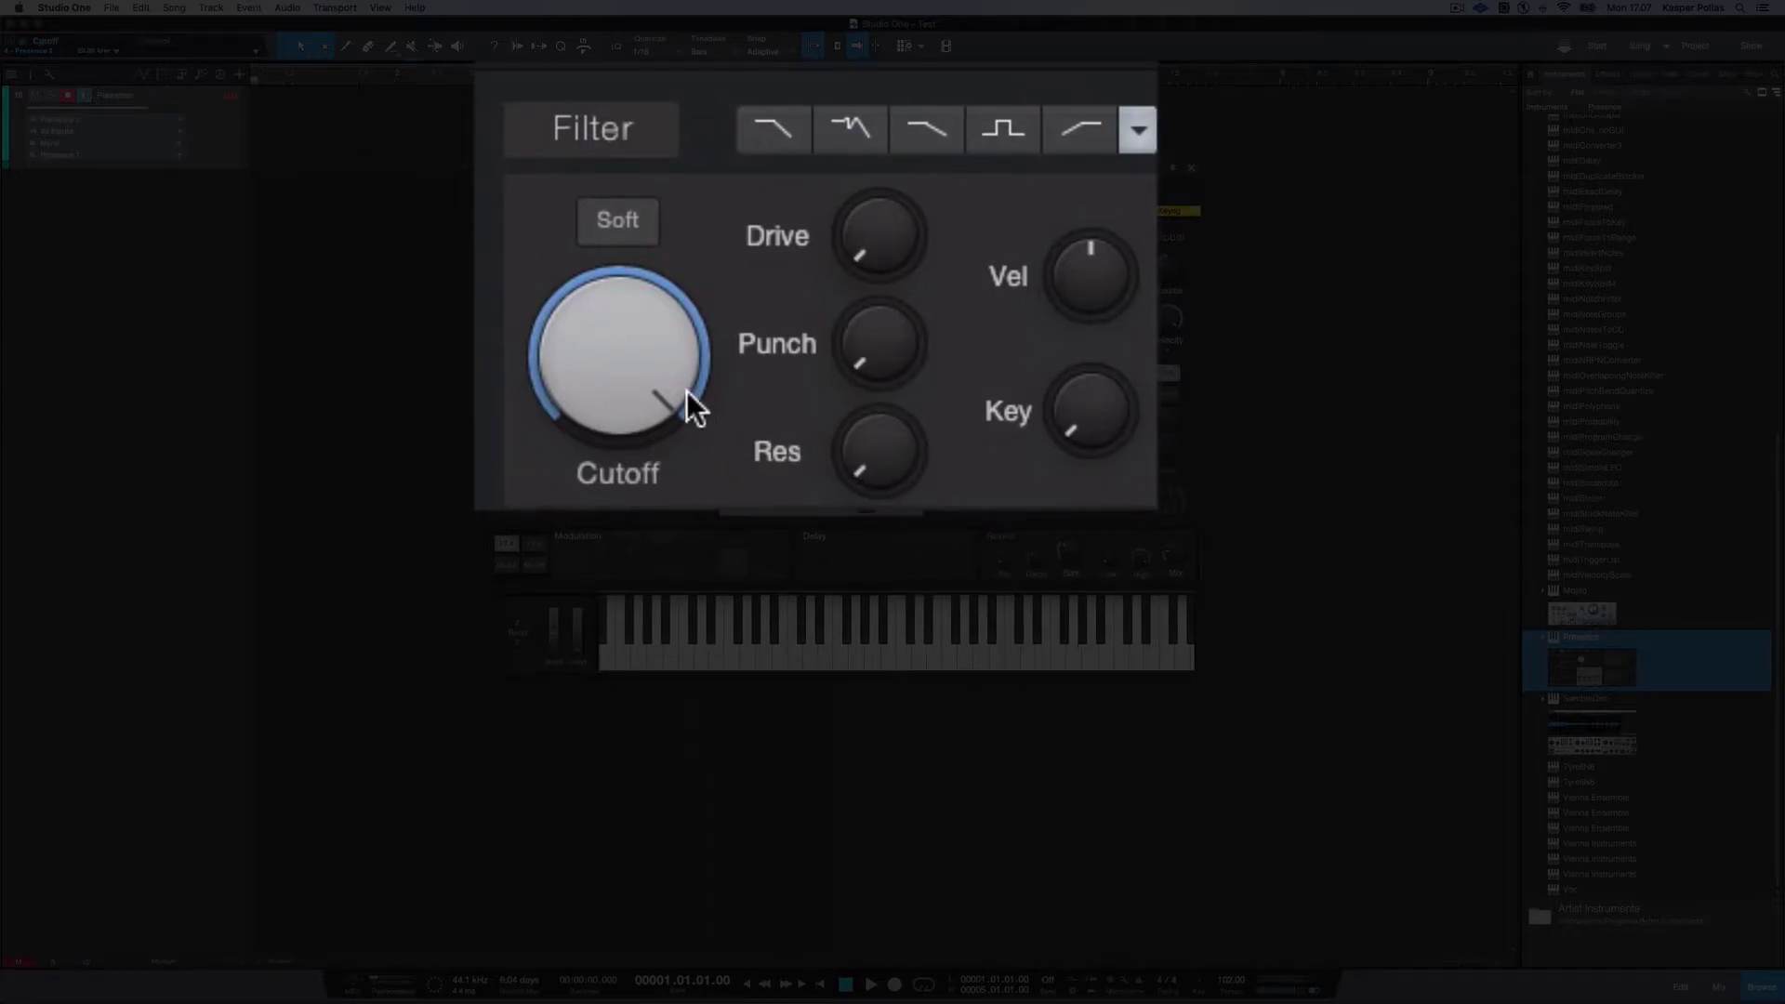
Sweep the filter cutoff down and back up to its maximum without a filter type active
{"action": "mouse_move", "coordinate": [682, 344]}
{"action": "mouse_move", "coordinate": [654, 315]}
{"action": "left_mouse_down"}
{"action": "mouse_move", "coordinate": [645, 275]}
{"action": "mouse_move", "coordinate": [645, 446]}
{"action": "mouse_move", "coordinate": [645, 267]}
{"action": "mouse_move", "coordinate": [649, 307]}
{"action": "left_mouse_up"}
{"action": "left_click_drag", "start_coordinate": [617, 346], "coordinate": [617, 592]}
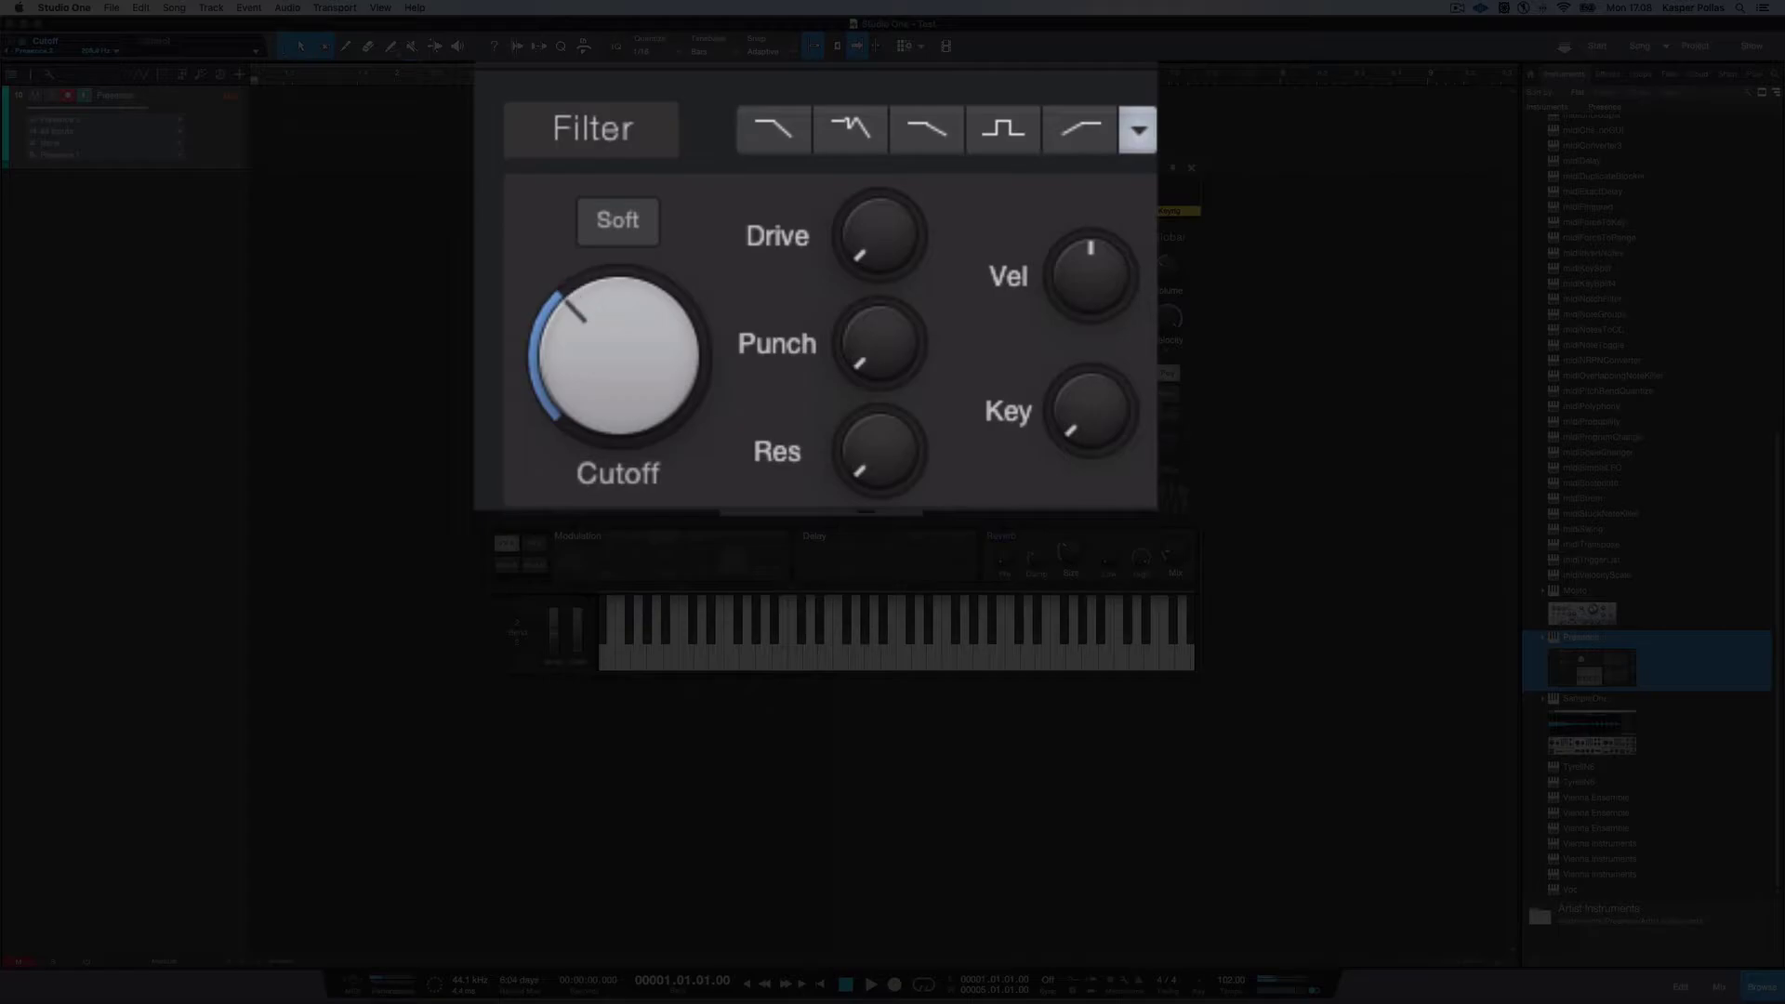
{"action": "left_click_drag", "start_coordinate": [617, 592], "coordinate": [653, 255]}
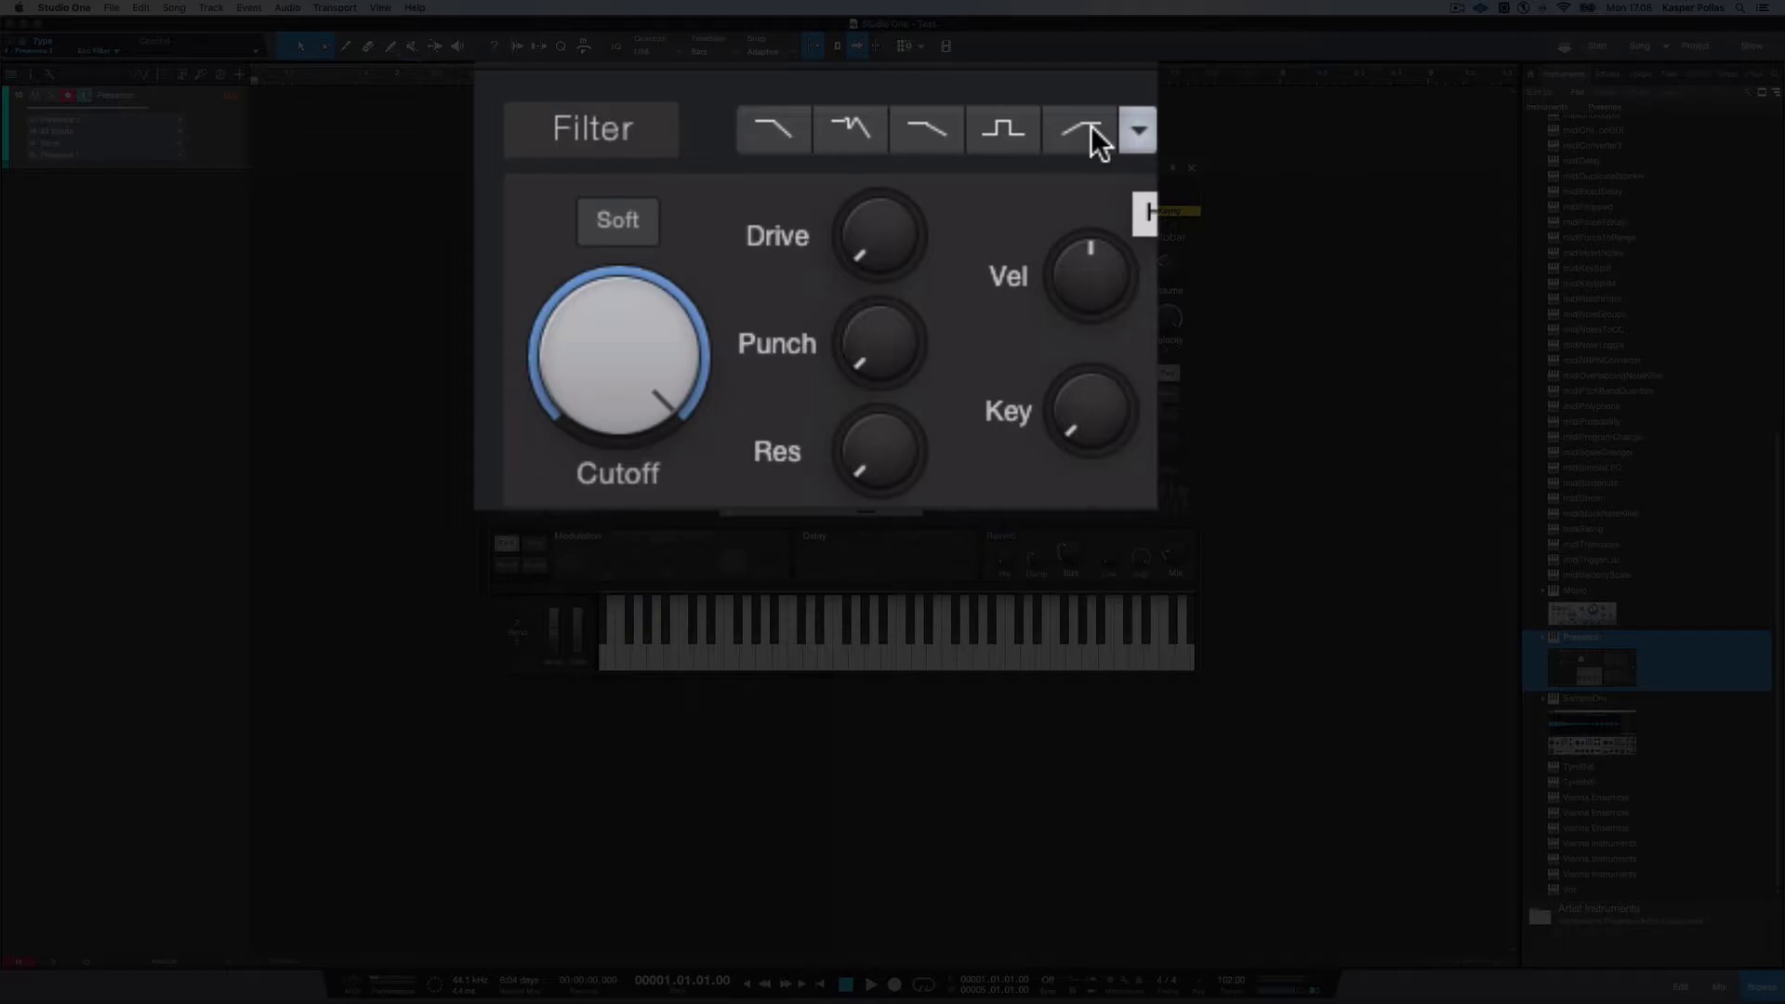
Switch the filter type to LP 24dB Ladder and sweep the cutoff, returning it to 20.00 kHz
{"action": "left_click", "coordinate": [768, 126]}
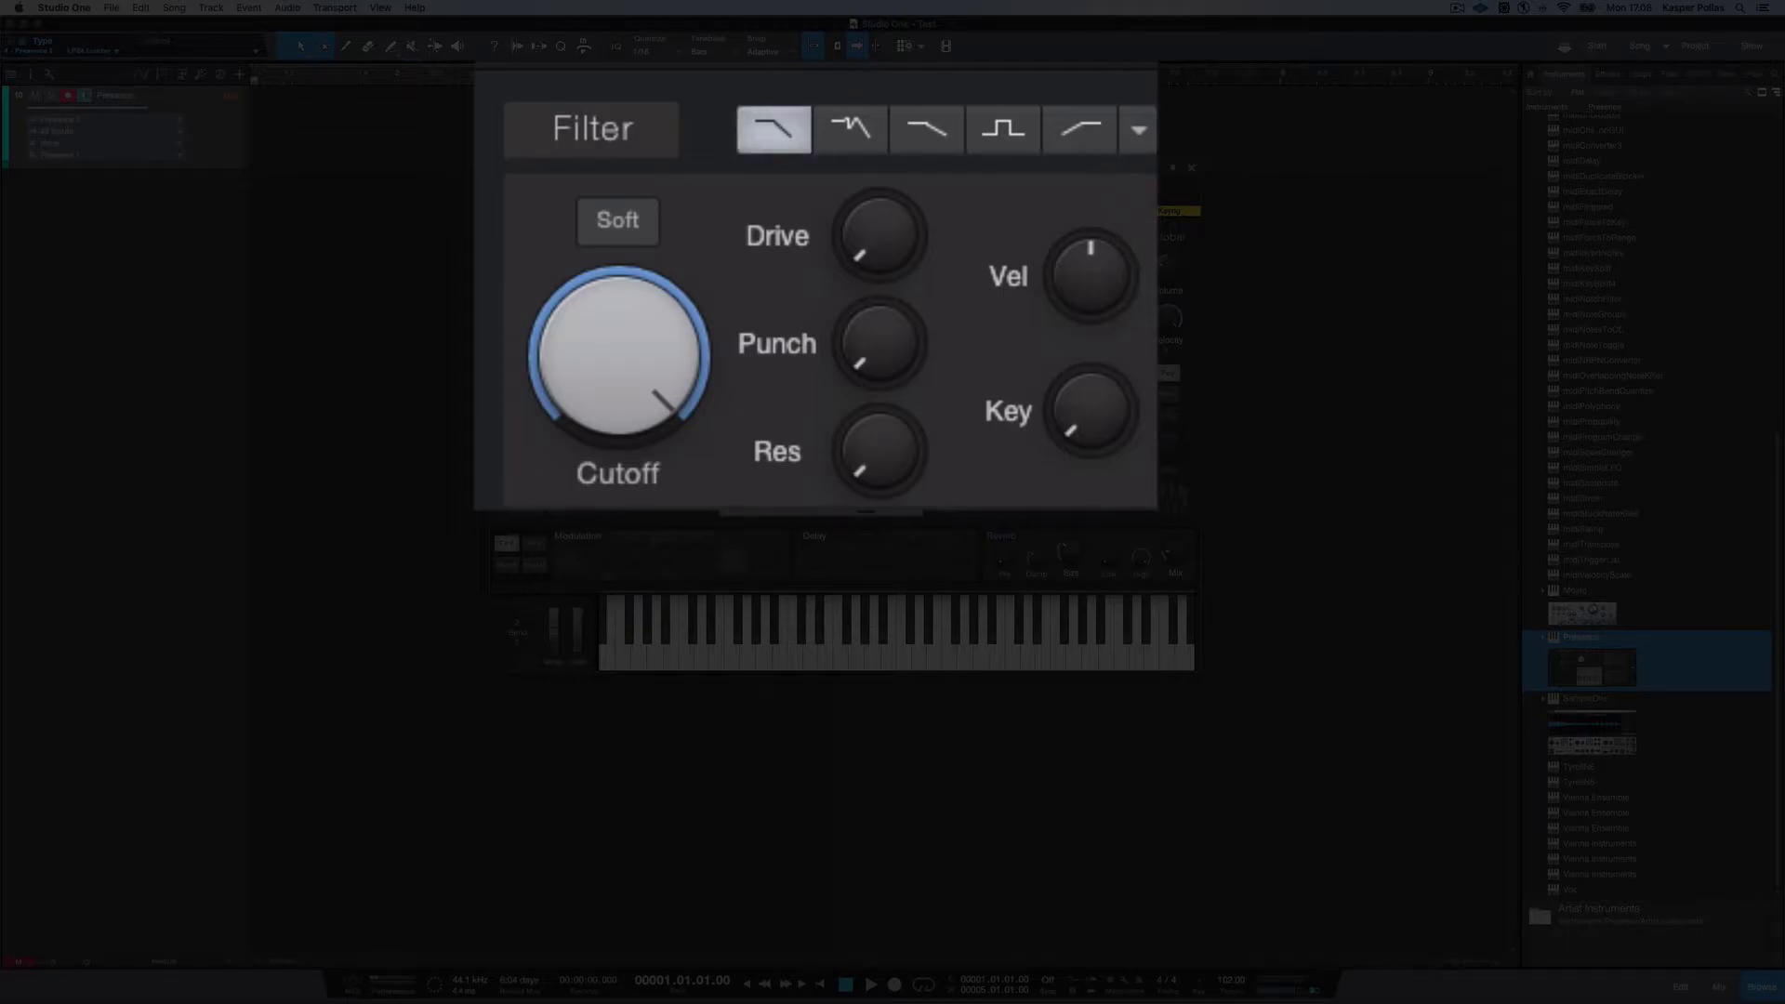
{"action": "mouse_move", "coordinate": [585, 403]}
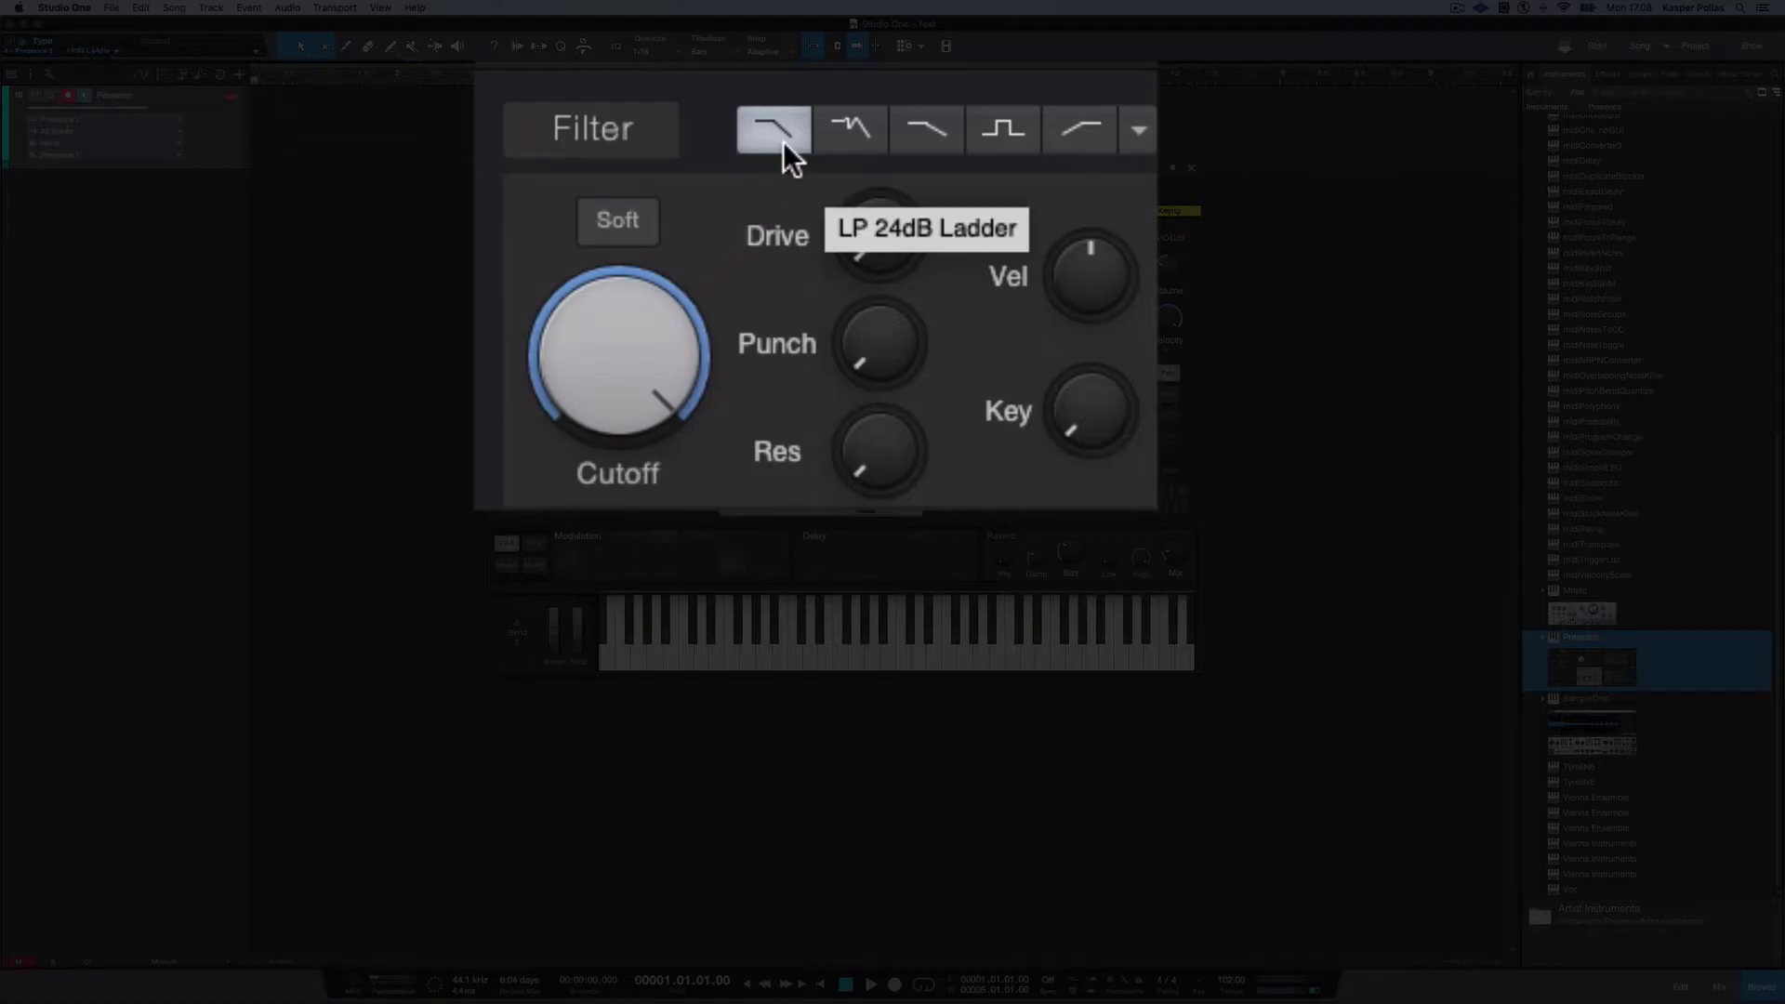
{"action": "mouse_move", "coordinate": [638, 340]}
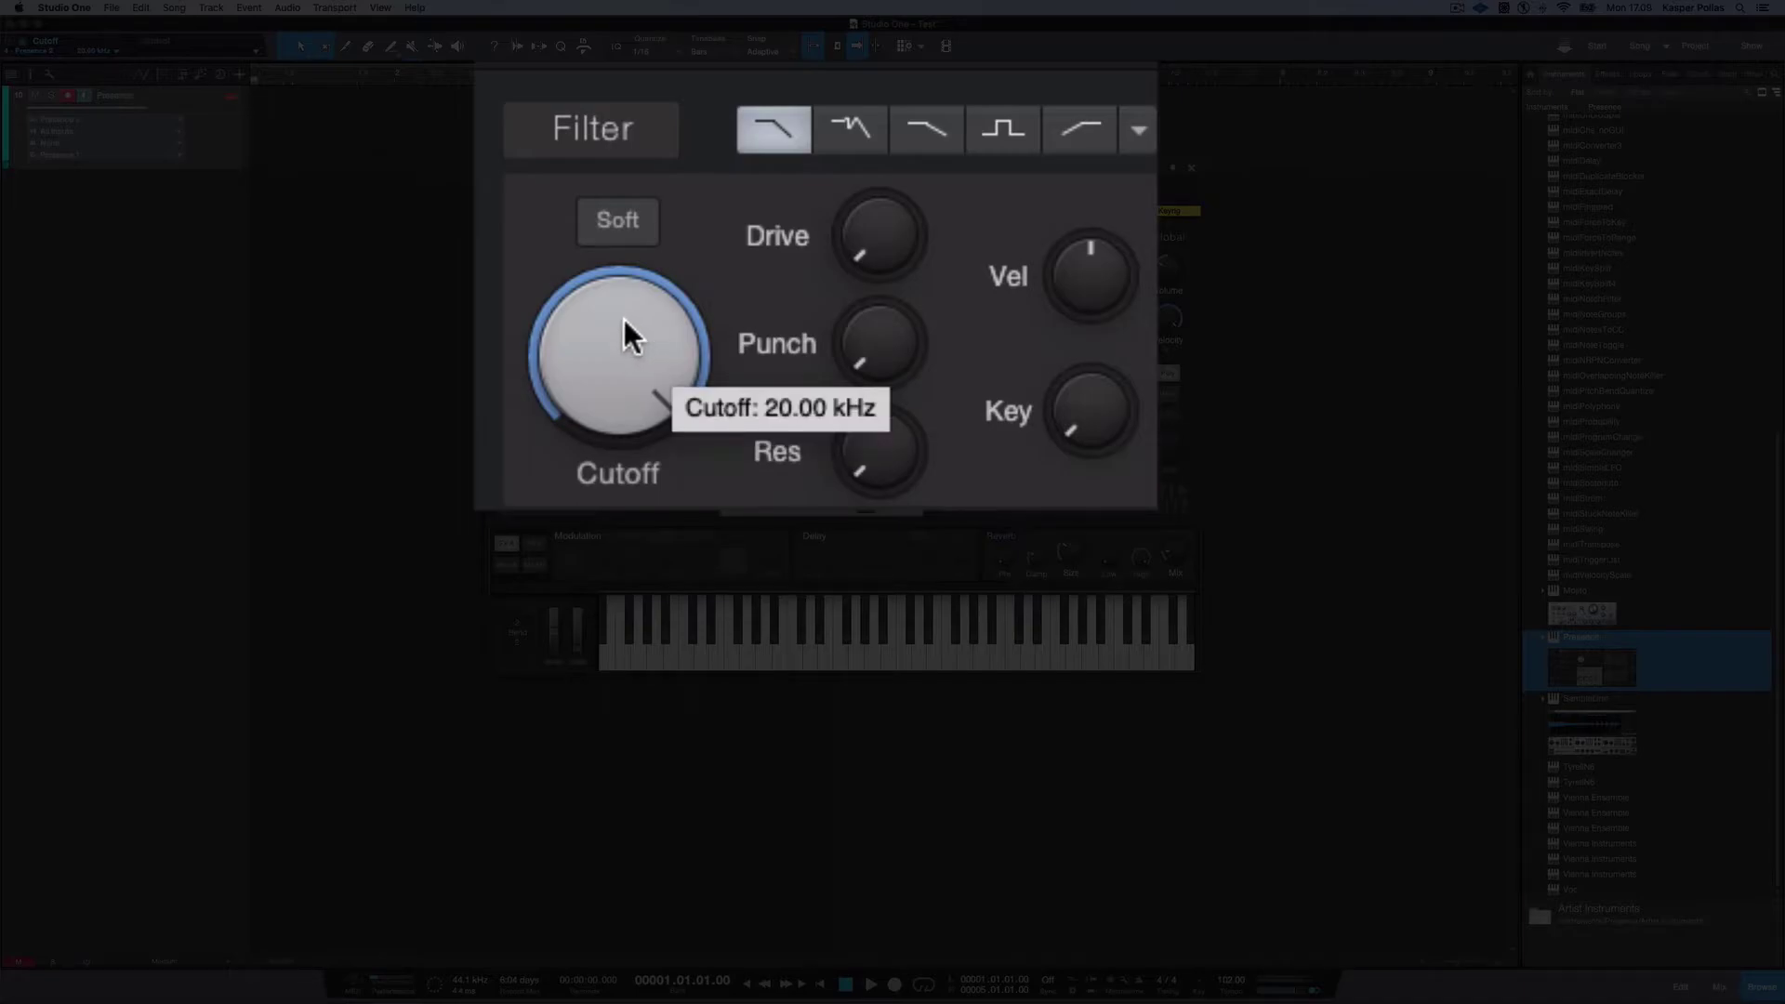
{"action": "mouse_move", "coordinate": [623, 320]}
{"action": "left_mouse_down"}
{"action": "mouse_move", "coordinate": [607, 697]}
{"action": "mouse_move", "coordinate": [606, 465]}
{"action": "mouse_move", "coordinate": [650, 307]}
{"action": "left_mouse_up"}
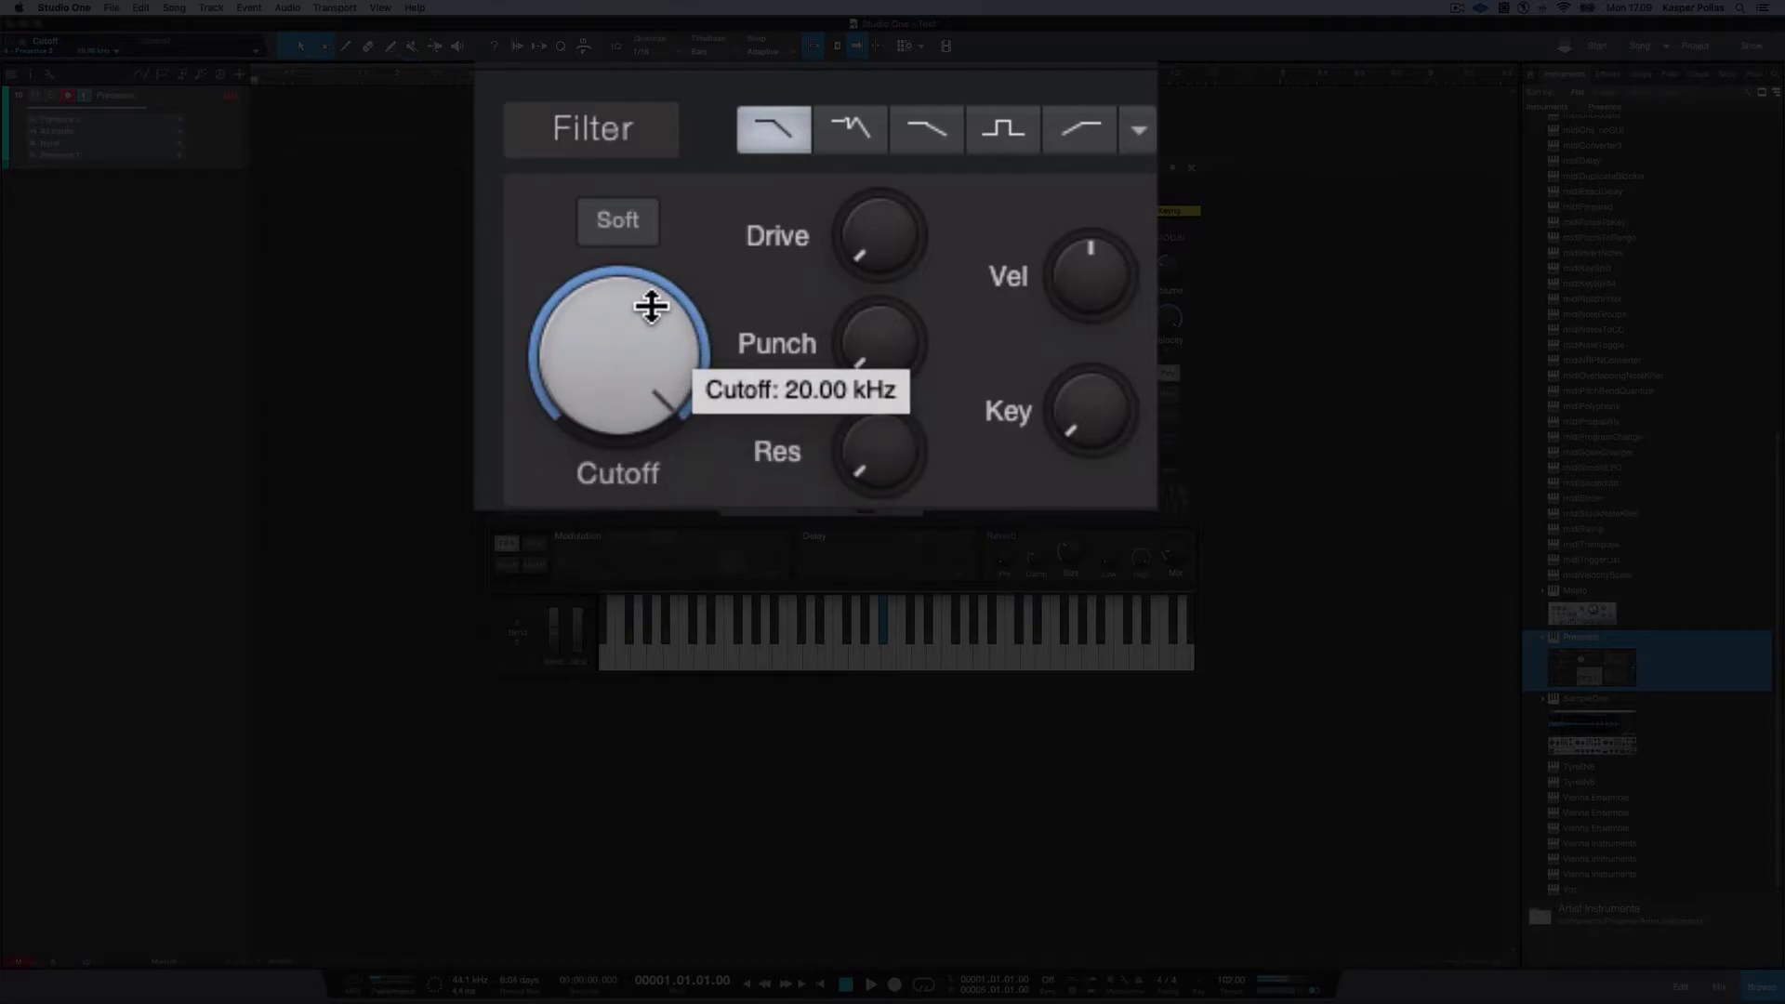
Try the LP 24dB Zero filter and the gentler low-pass type beside it, sweeping the cutoff back to maximum with each
{"action": "left_click", "coordinate": [844, 132]}
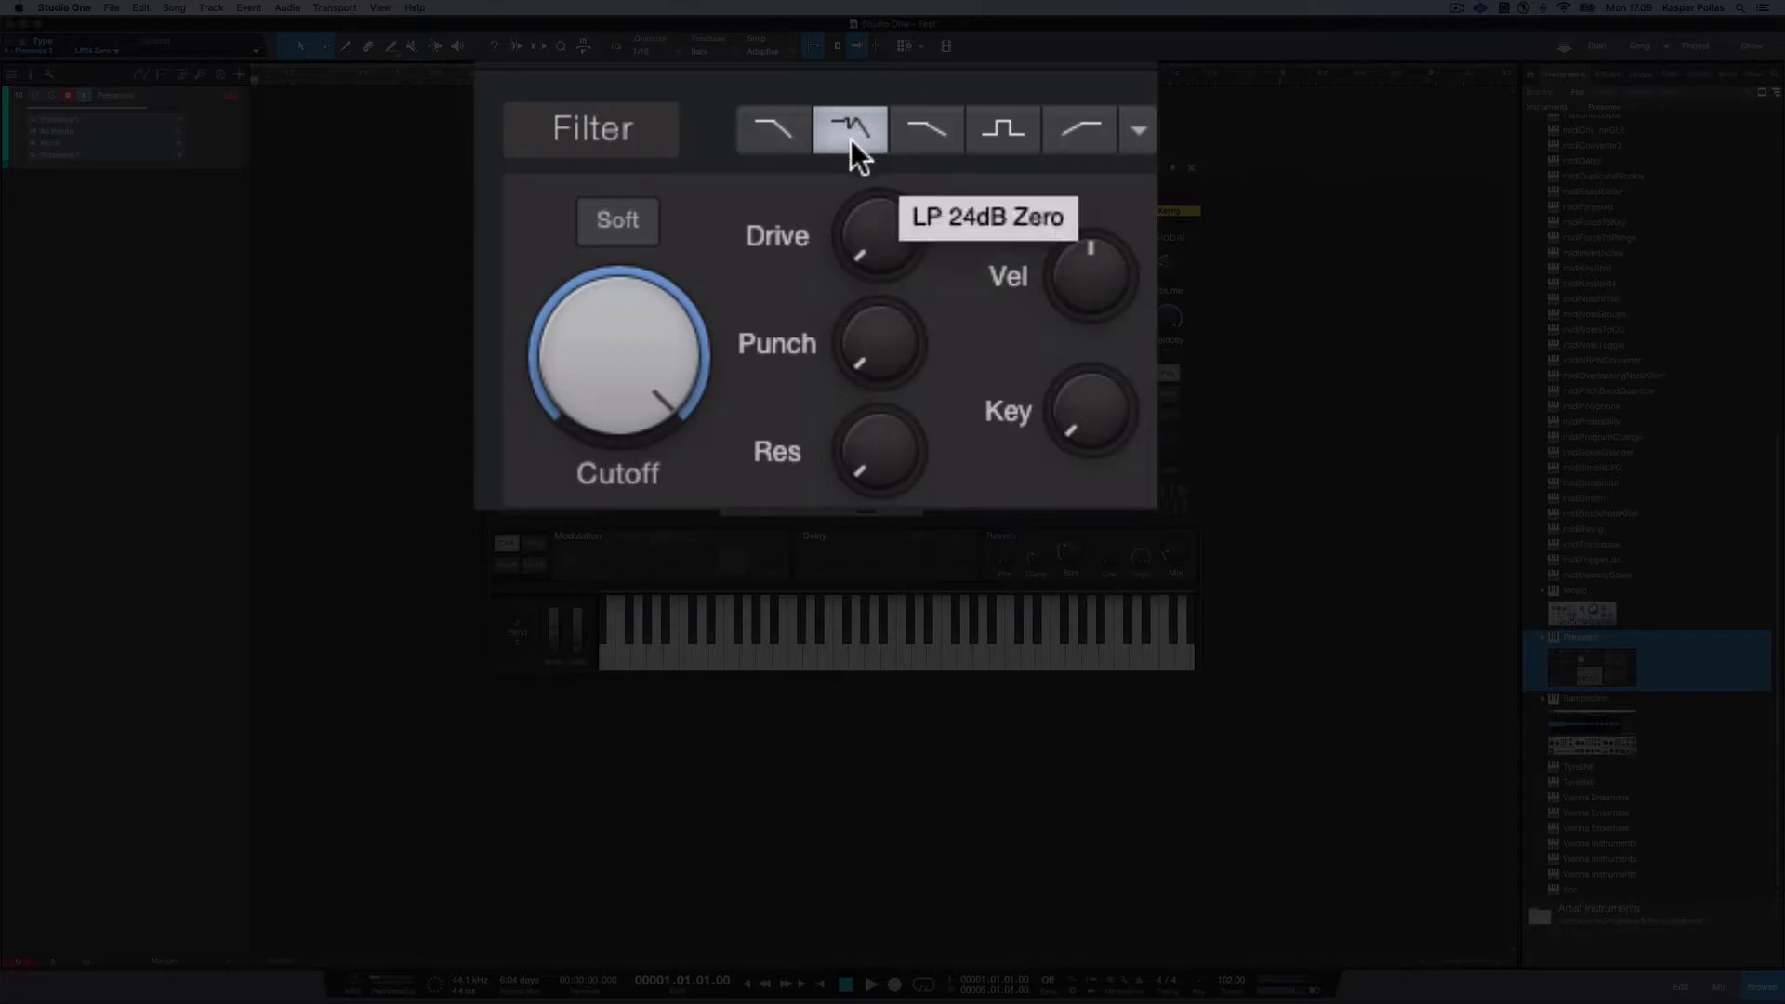
{"action": "mouse_move", "coordinate": [630, 350]}
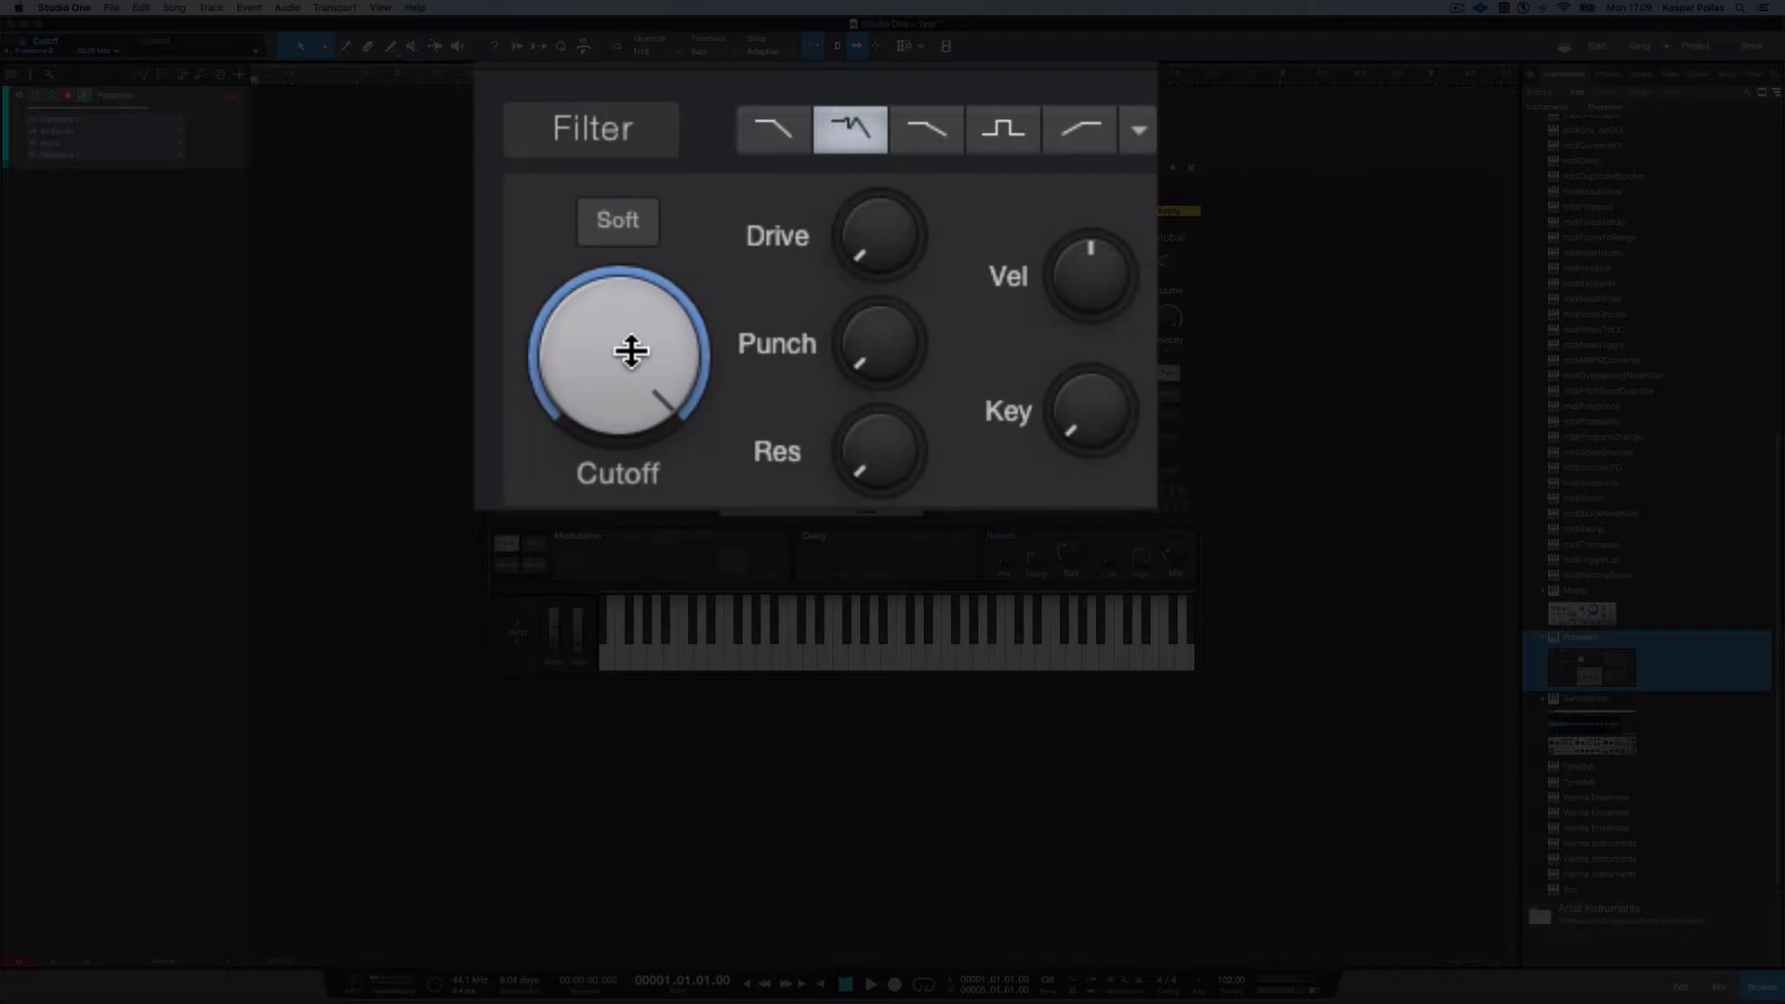
{"action": "left_click_drag", "start_coordinate": [629, 350], "coordinate": [687, 268]}
{"action": "left_click", "coordinate": [924, 125]}
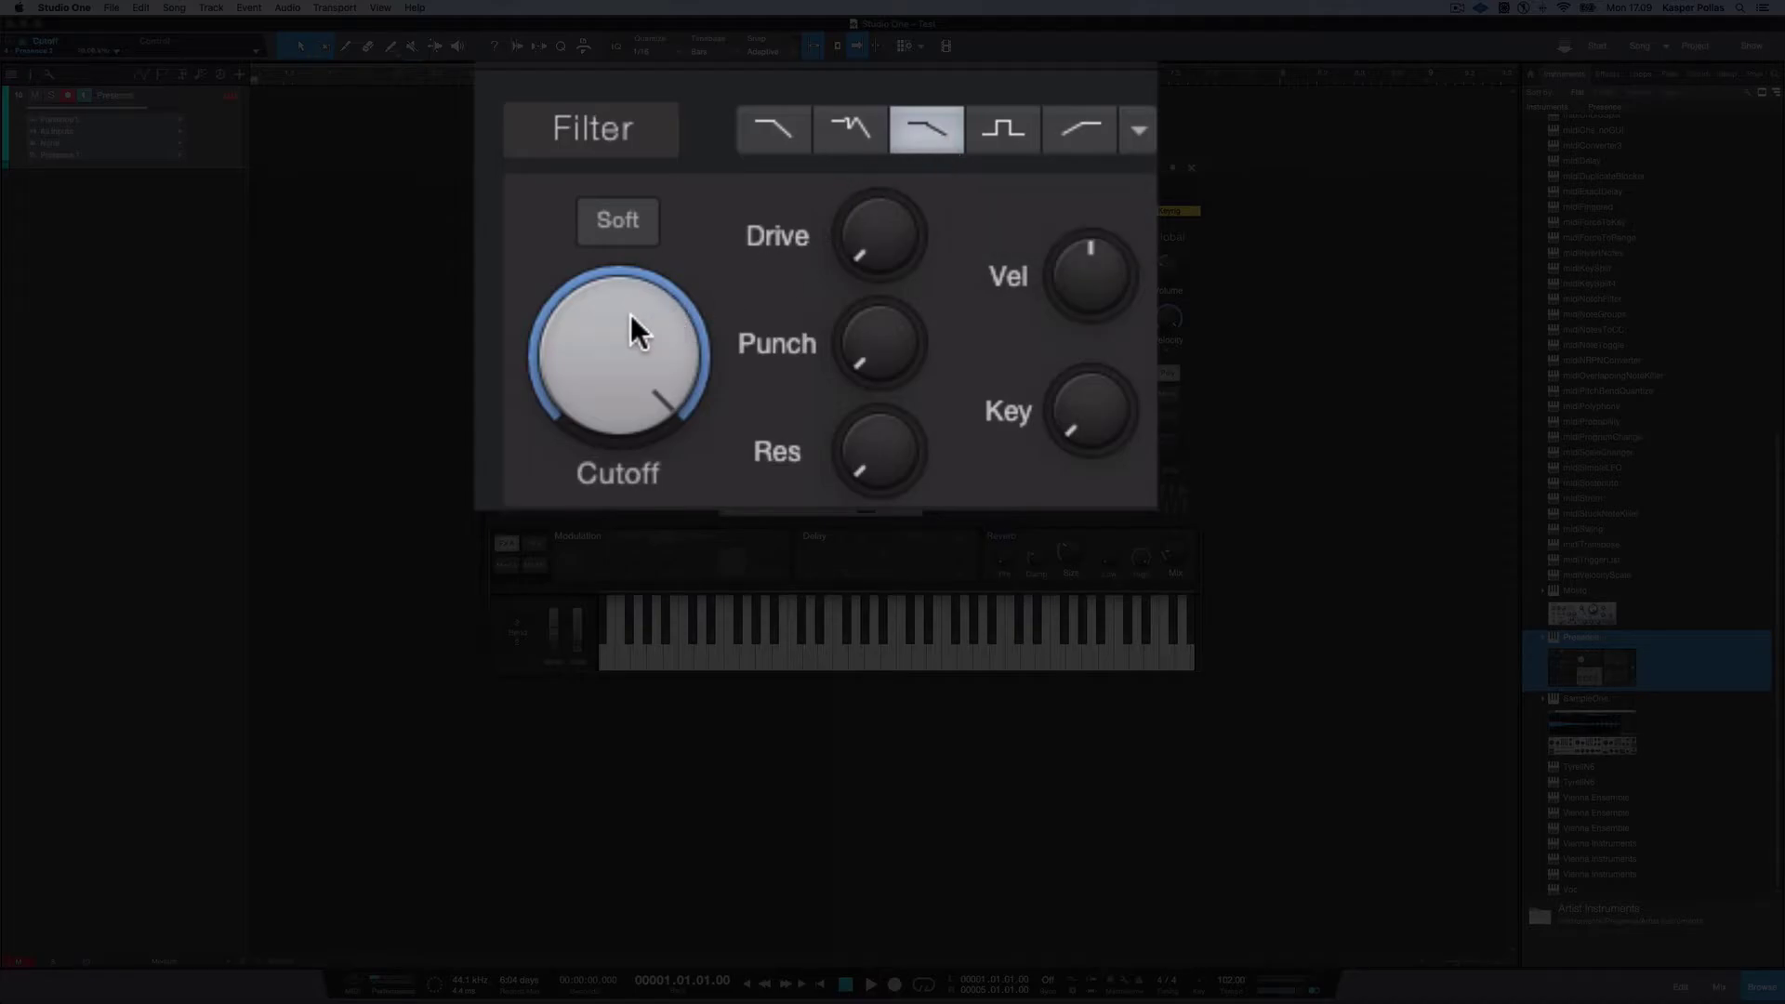
{"action": "left_click_drag", "start_coordinate": [629, 319], "coordinate": [681, 307]}
Return the filter to LP 24dB Ladder and sweep the cutoff down and back up to 20.00 kHz
{"action": "left_click", "coordinate": [786, 137]}
{"action": "mouse_move", "coordinate": [651, 327]}
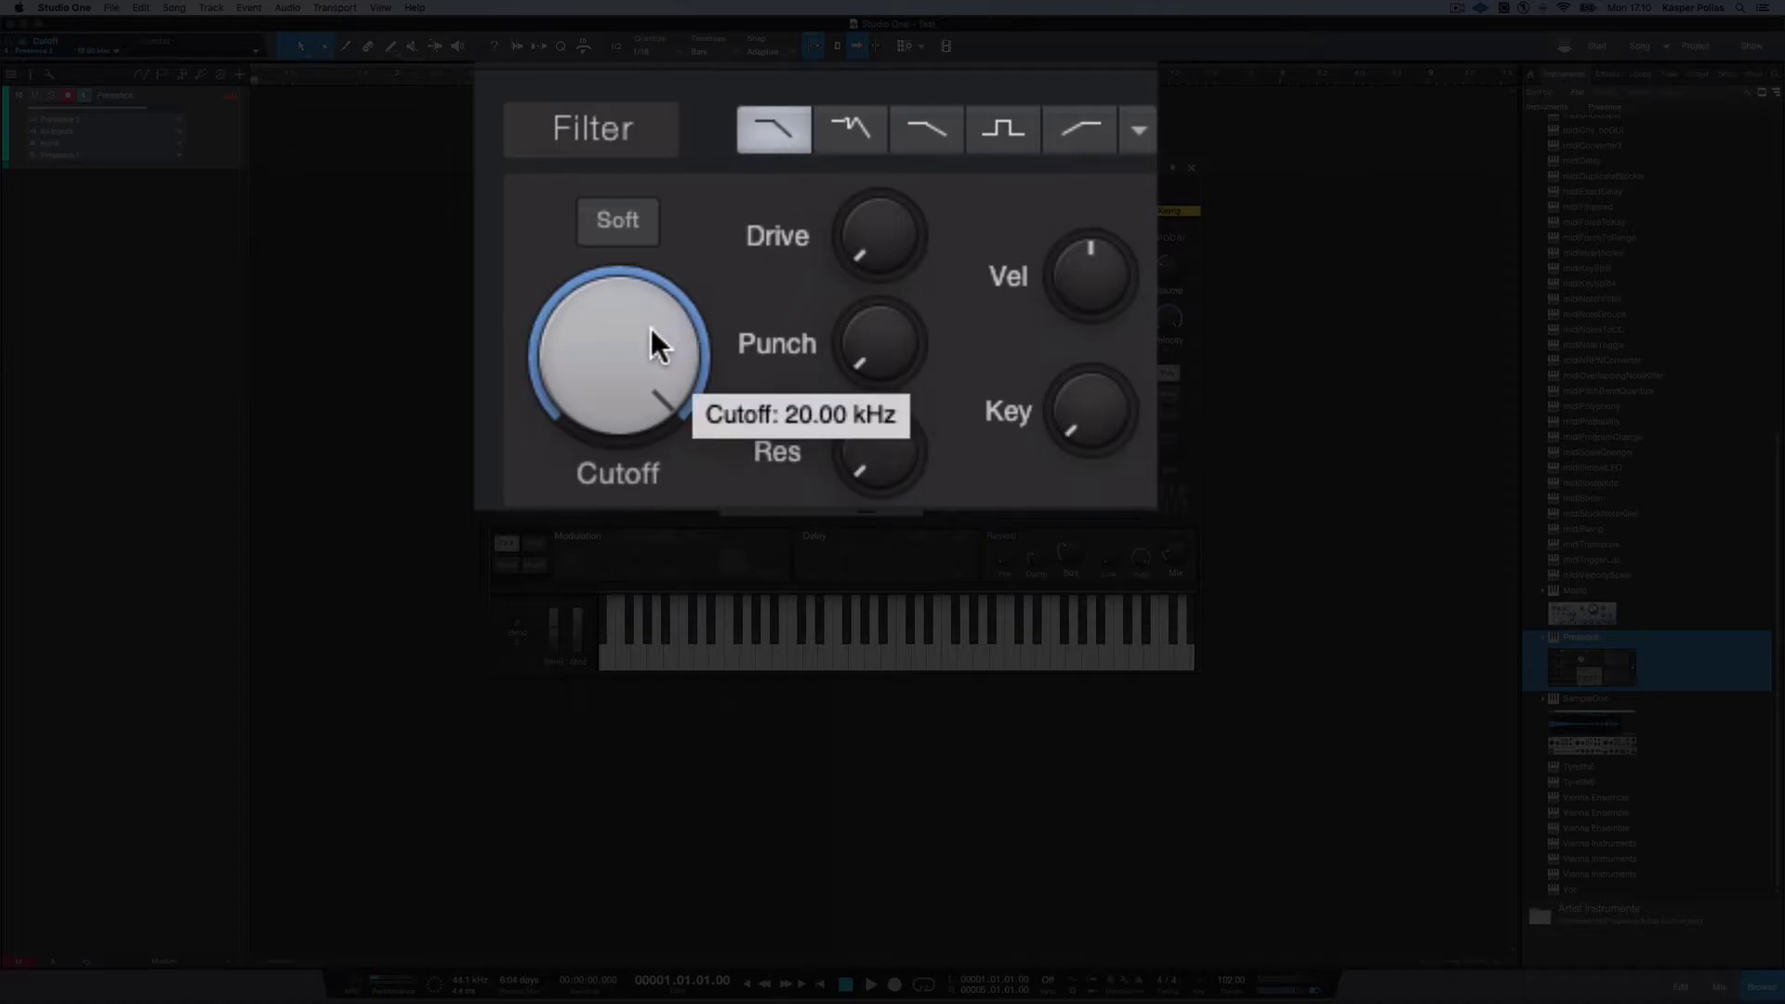
{"action": "left_click_drag", "start_coordinate": [651, 328], "coordinate": [619, 599]}
{"action": "left_click_drag", "start_coordinate": [615, 277], "coordinate": [628, 10]}
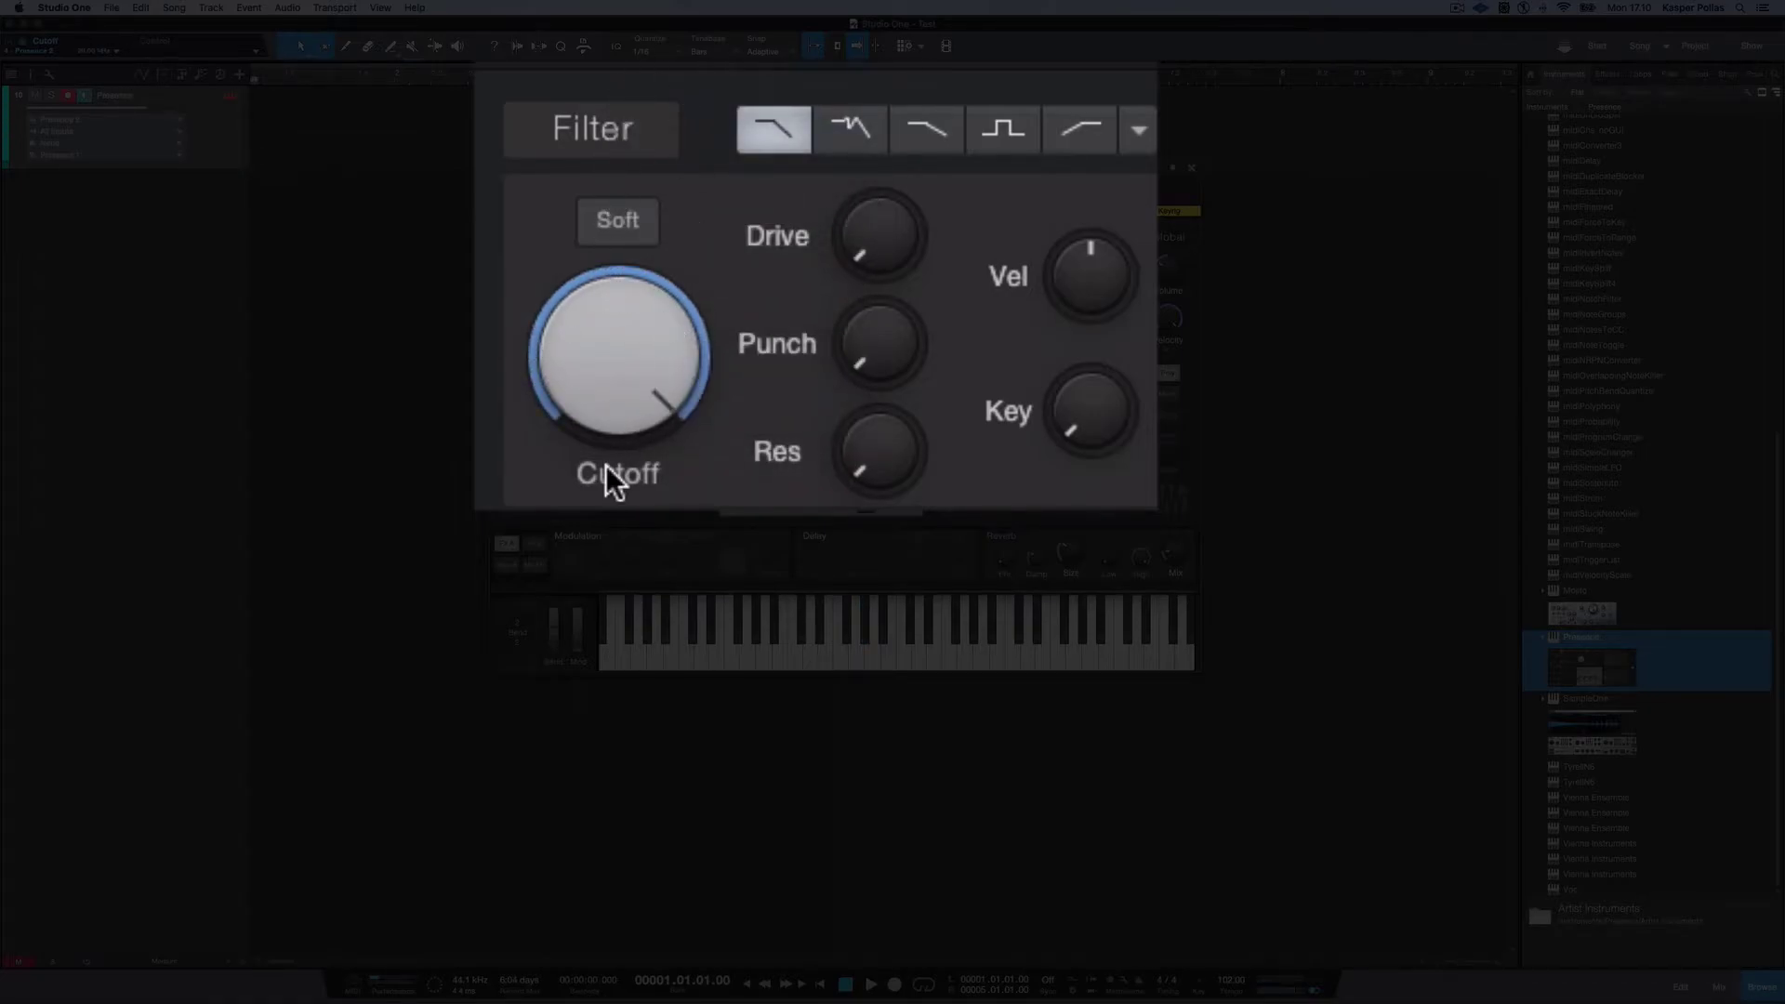
{"action": "left_click_drag", "start_coordinate": [663, 327], "coordinate": [665, 248]}
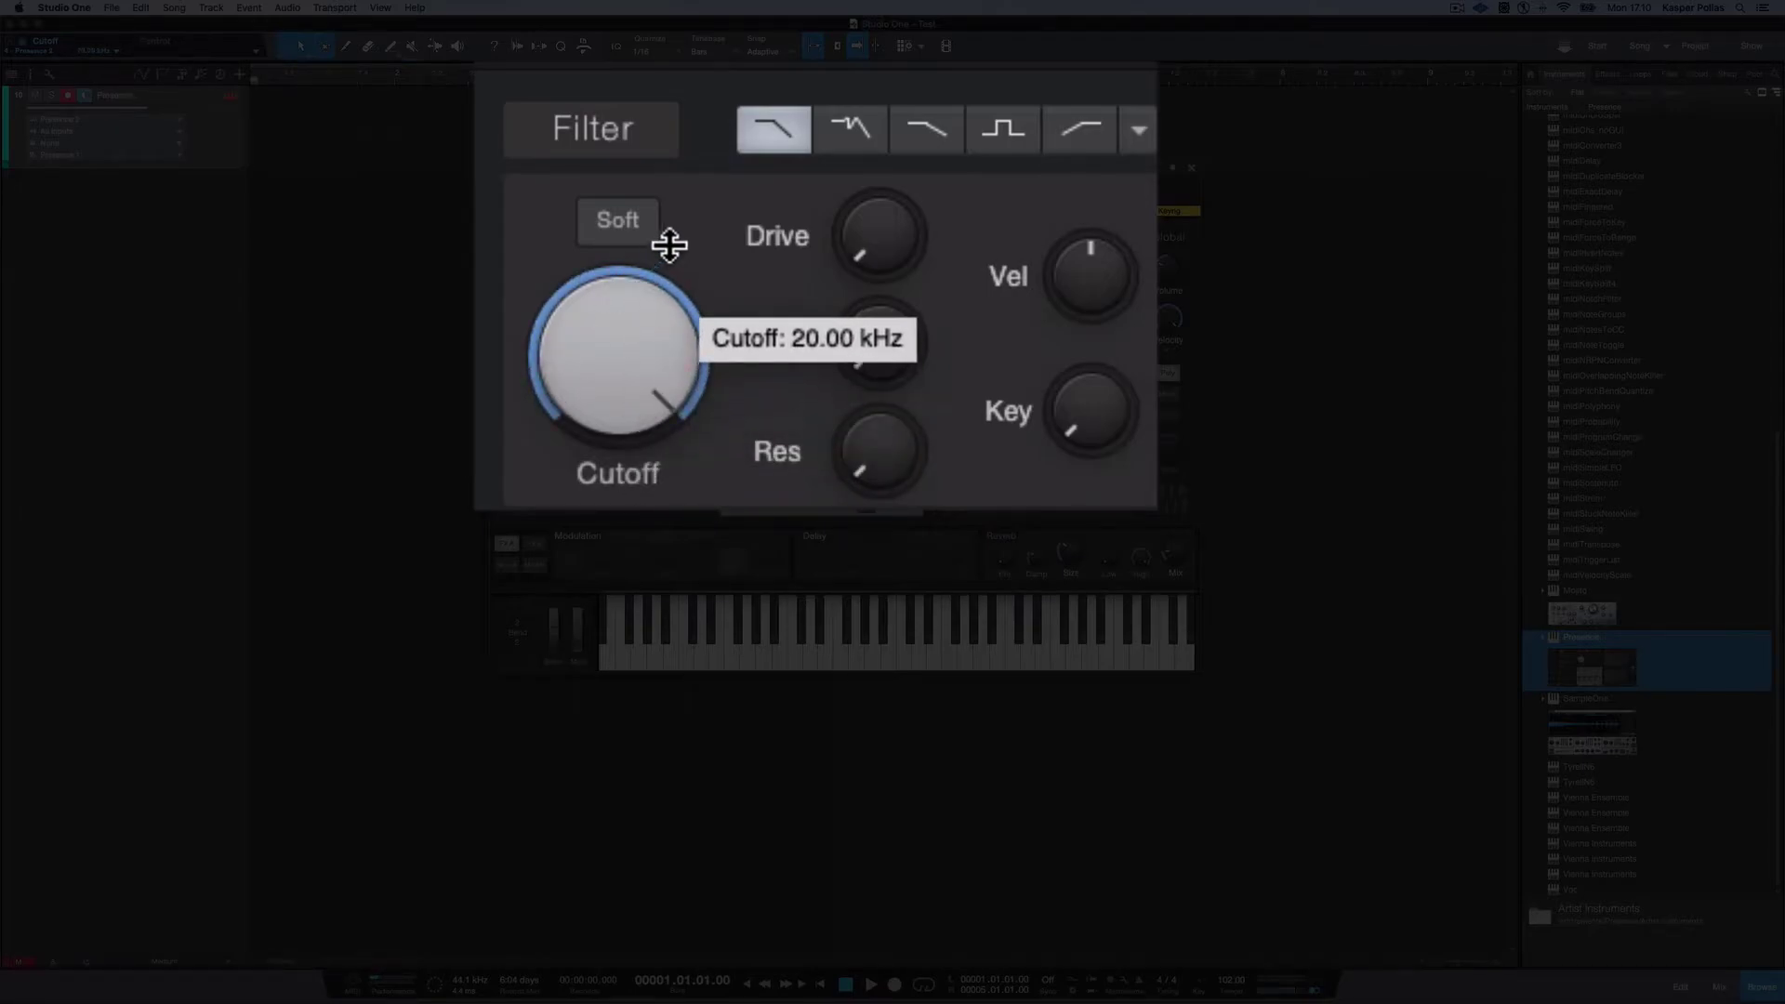
Switch the filter to the band-pass type and lower the cutoff to its minimum
{"action": "left_click", "coordinate": [1001, 130]}
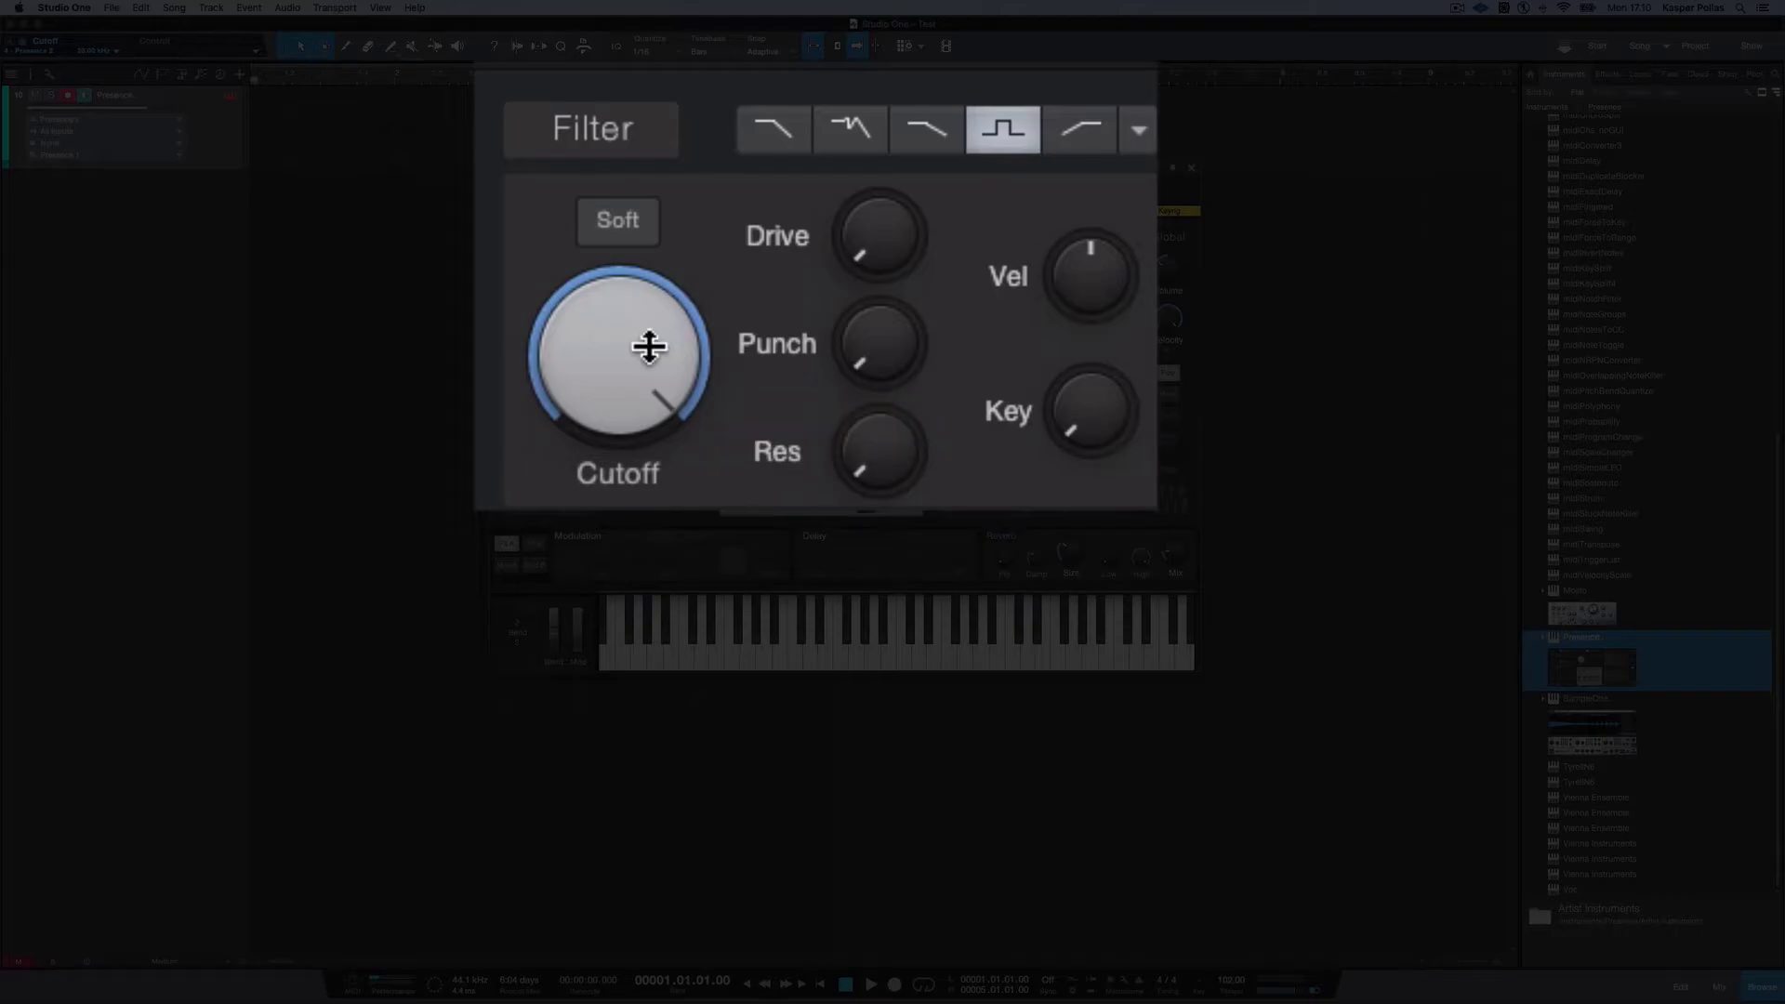
{"action": "left_click_drag", "start_coordinate": [645, 350], "coordinate": [622, 526]}
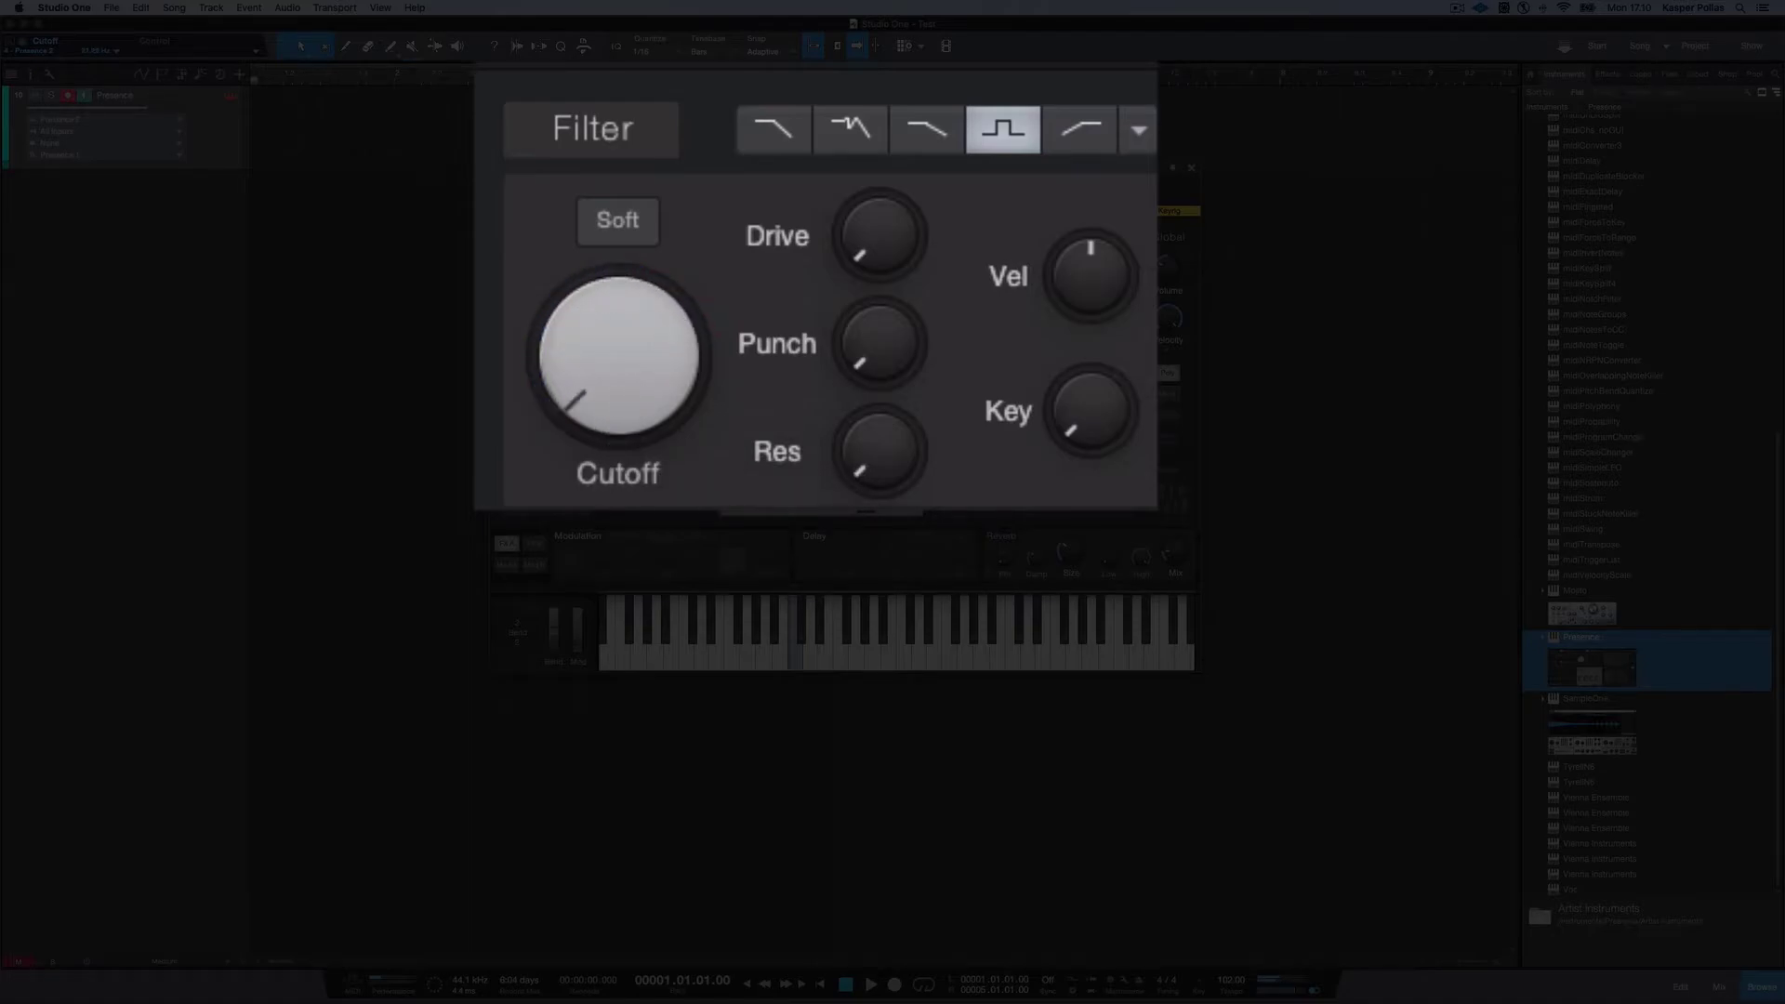
Switch the filter to the high-pass type and sweep the cutoff up and down, ending at its maximum
{"action": "left_click", "coordinate": [1084, 130]}
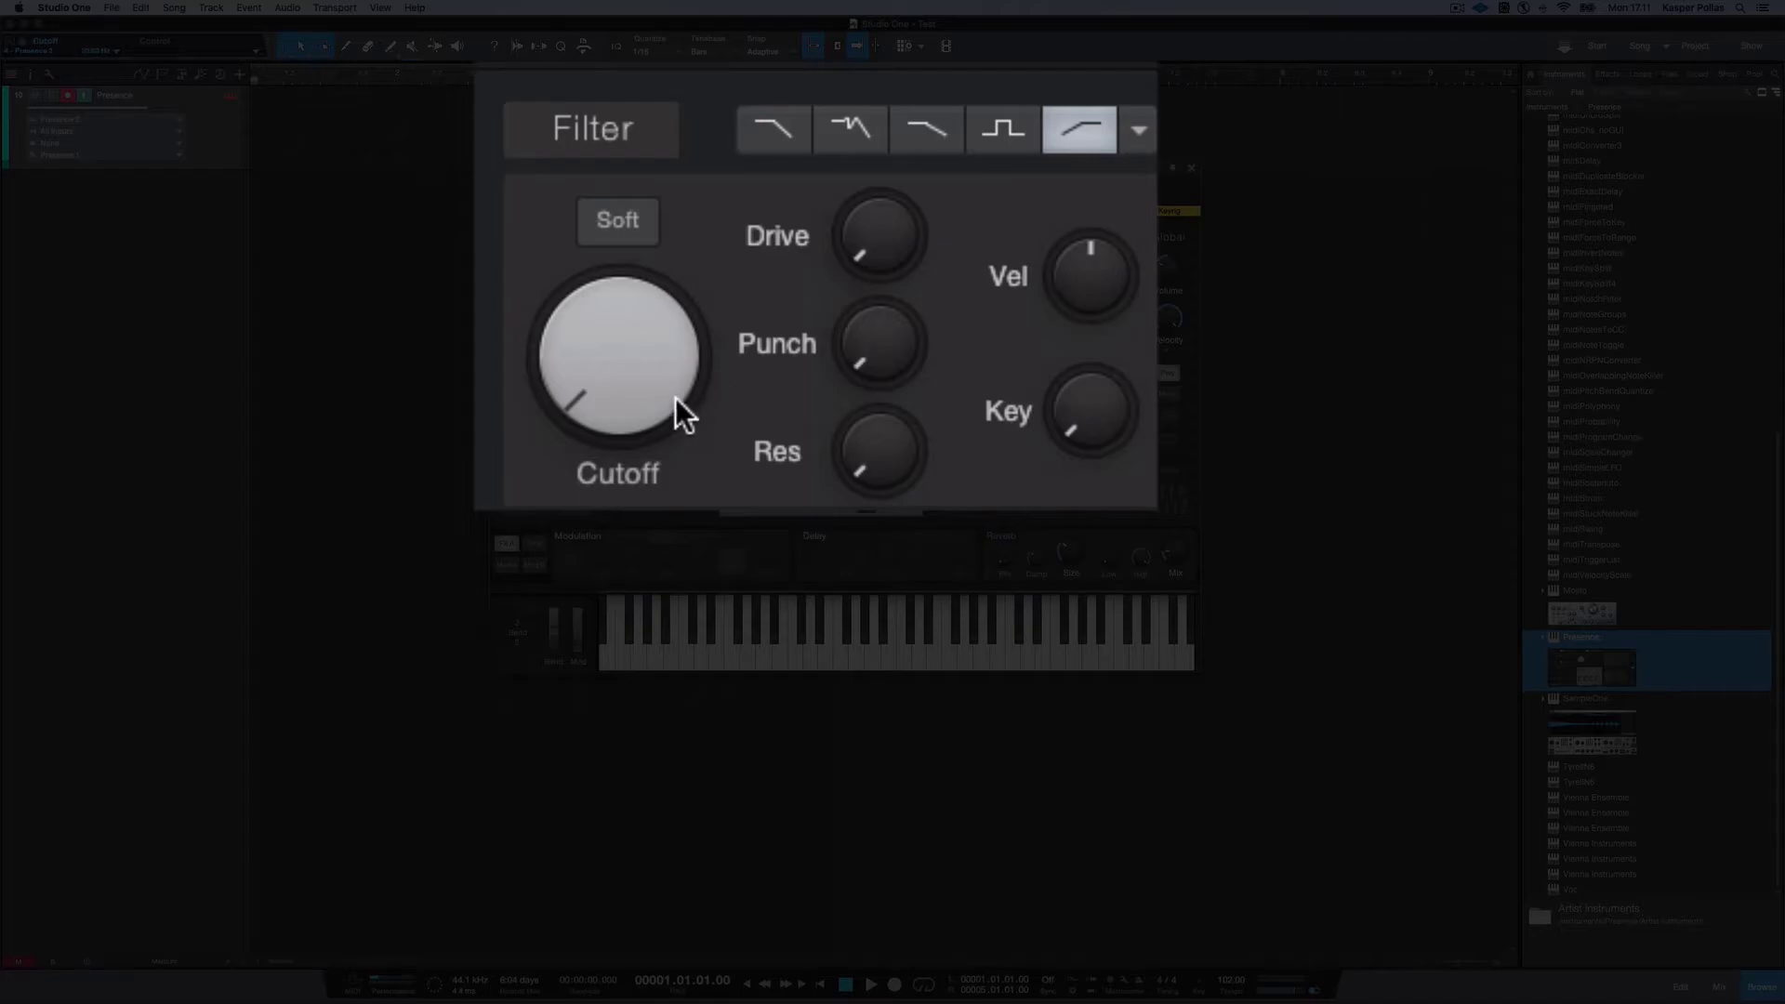
{"action": "mouse_move", "coordinate": [676, 399]}
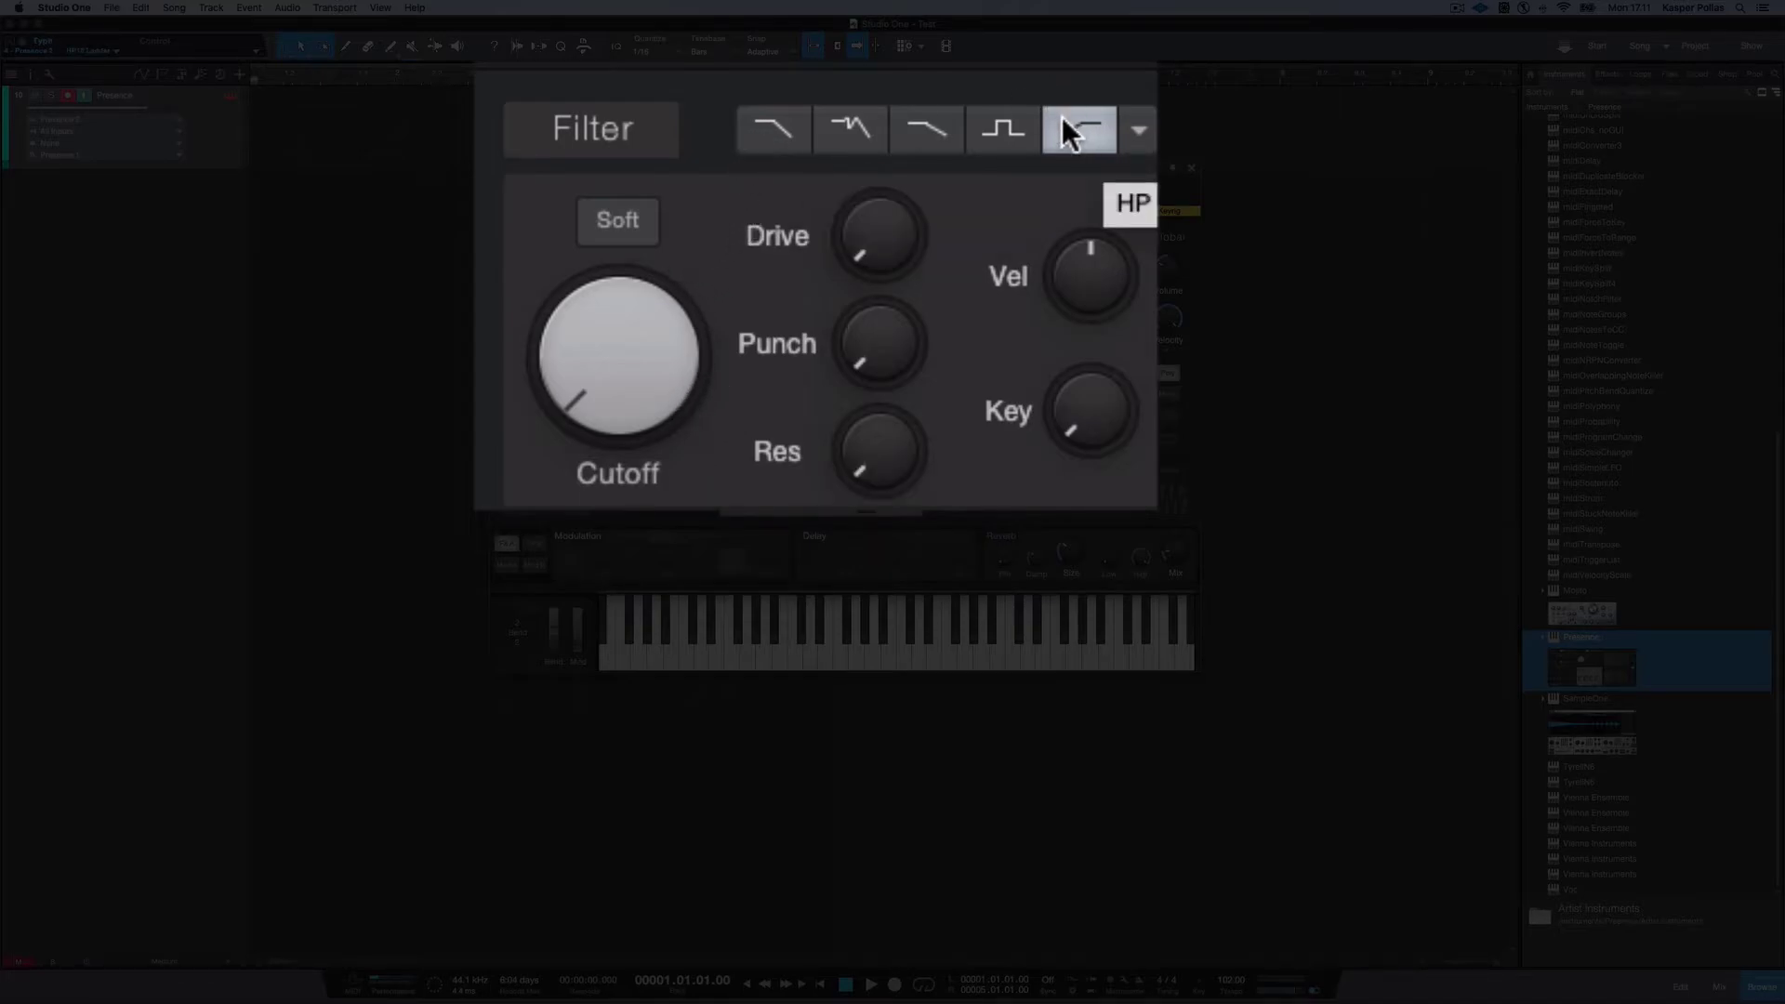
{"action": "left_click_drag", "start_coordinate": [621, 377], "coordinate": [621, 233]}
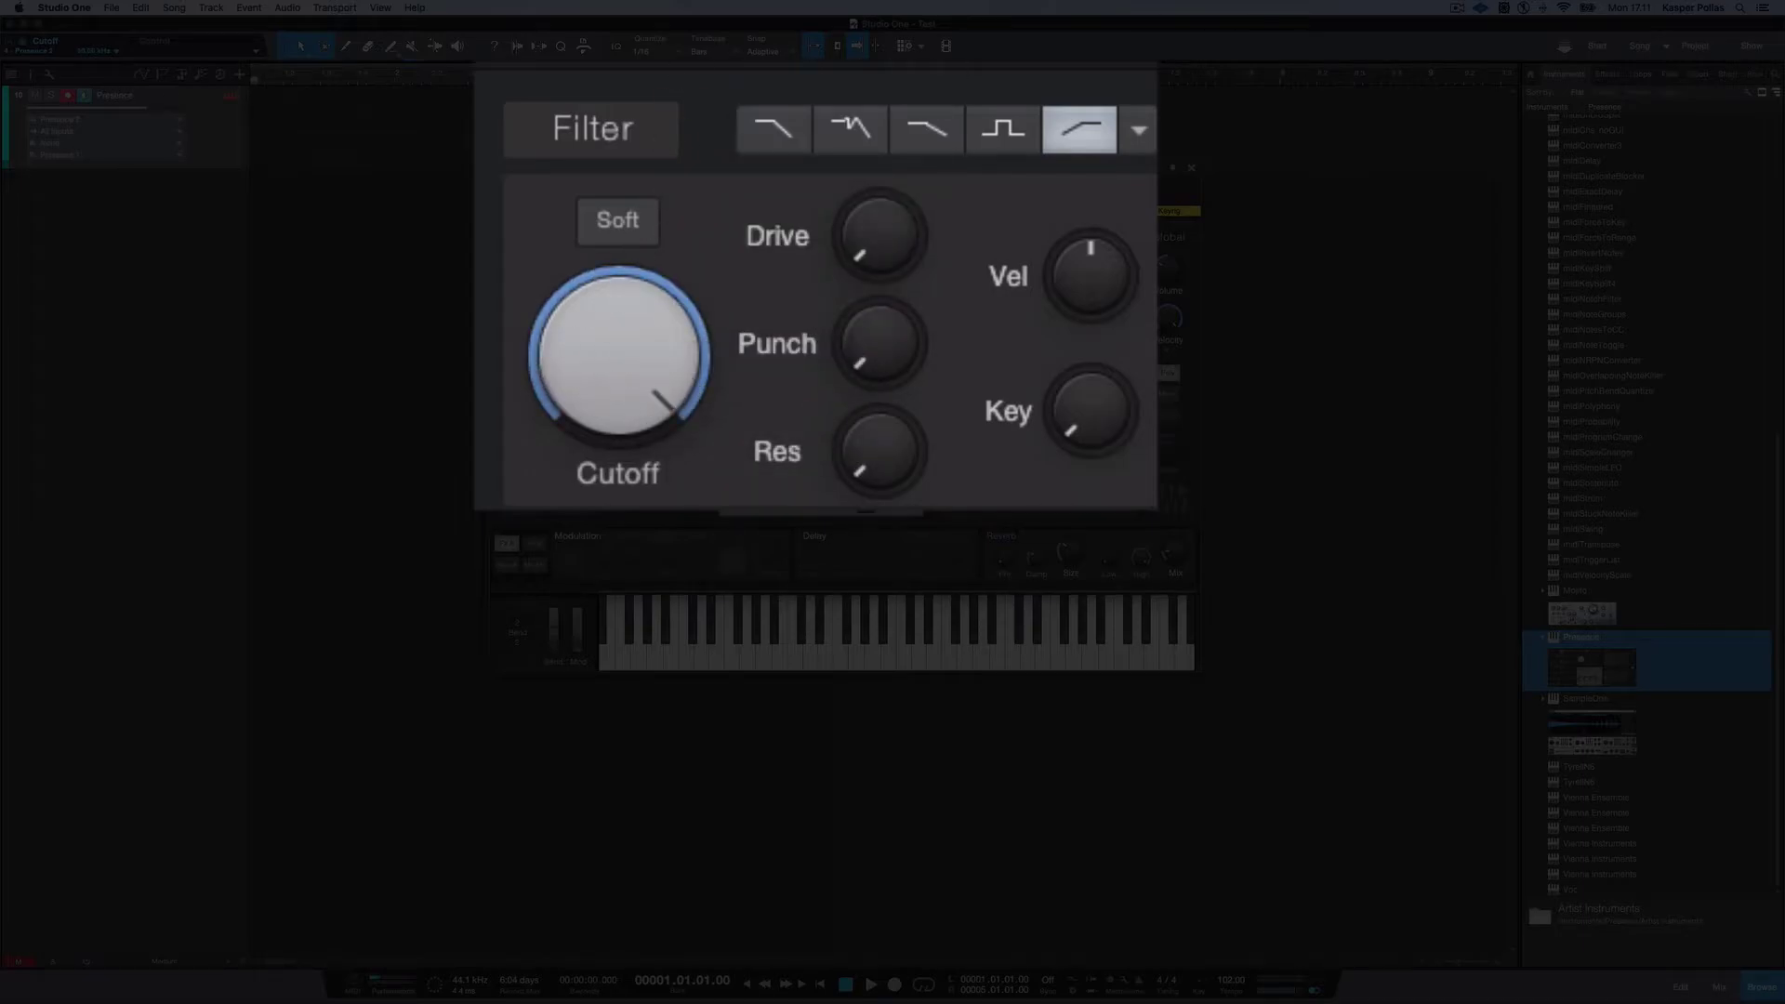
{"action": "left_click_drag", "start_coordinate": [647, 326], "coordinate": [626, 572]}
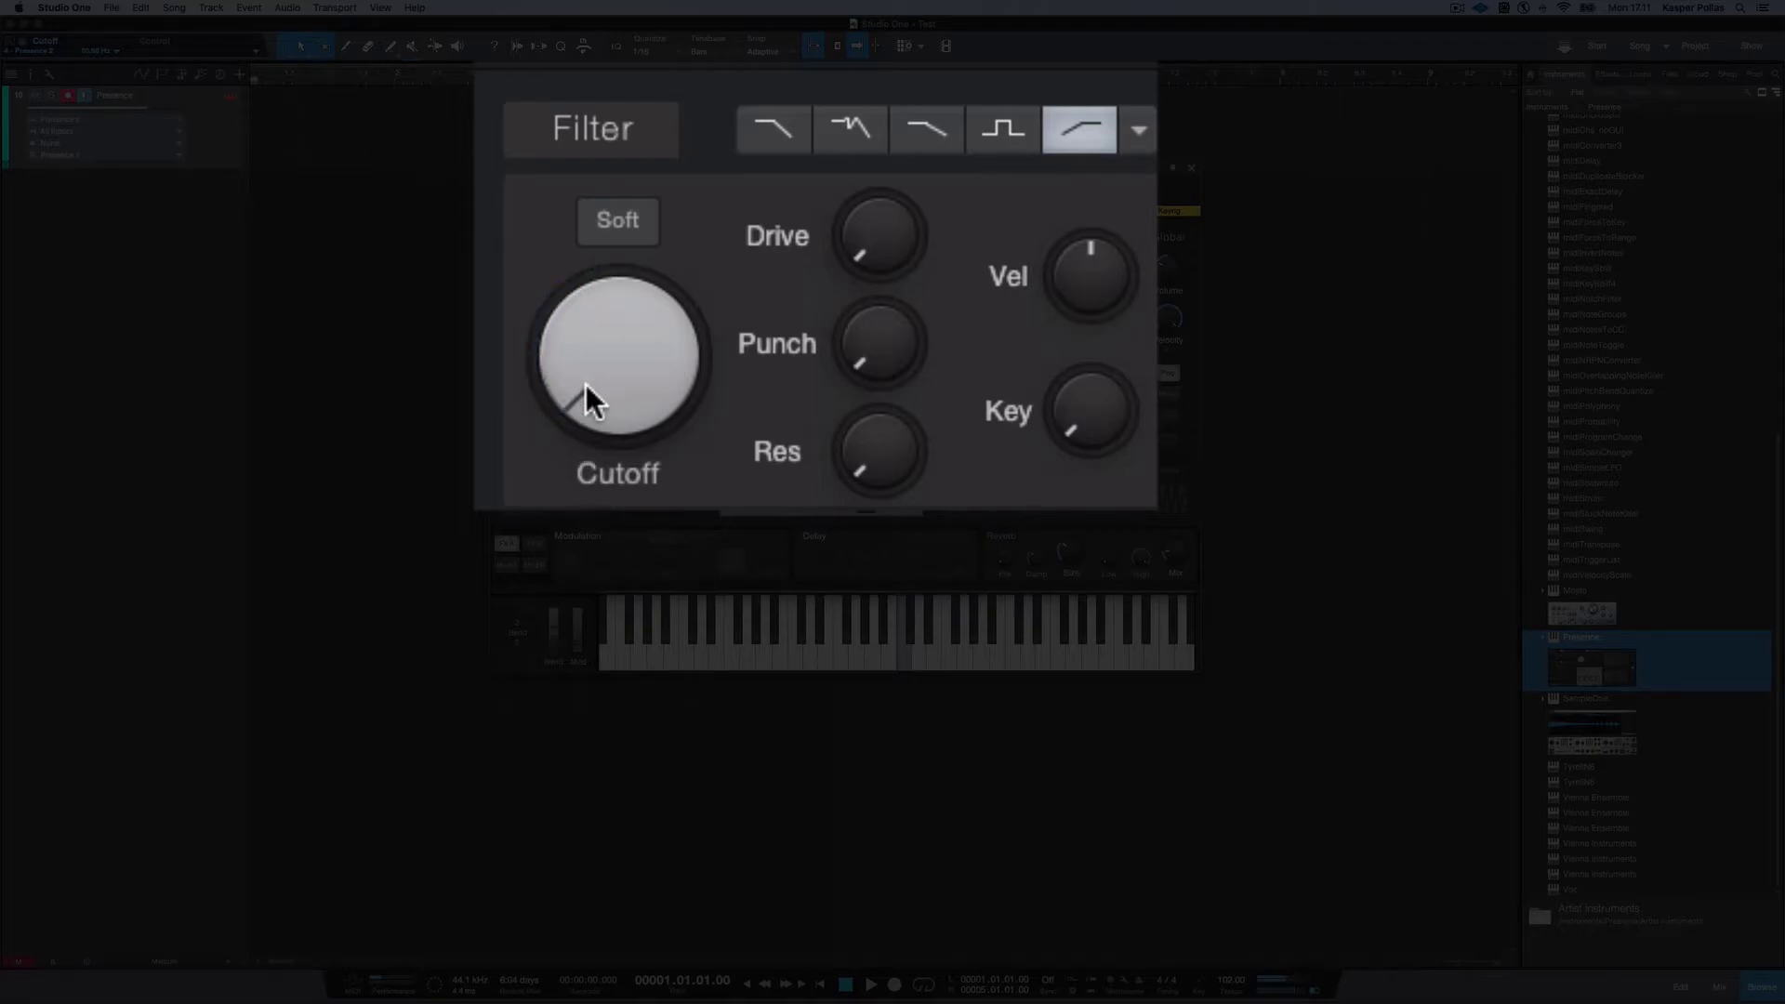
{"action": "left_click_drag", "start_coordinate": [609, 389], "coordinate": [656, 2]}
{"action": "mouse_move", "coordinate": [638, 307]}
{"action": "left_mouse_down"}
{"action": "mouse_move", "coordinate": [637, 355]}
{"action": "mouse_move", "coordinate": [666, 219]}
{"action": "mouse_move", "coordinate": [655, 336]}
{"action": "left_mouse_up"}
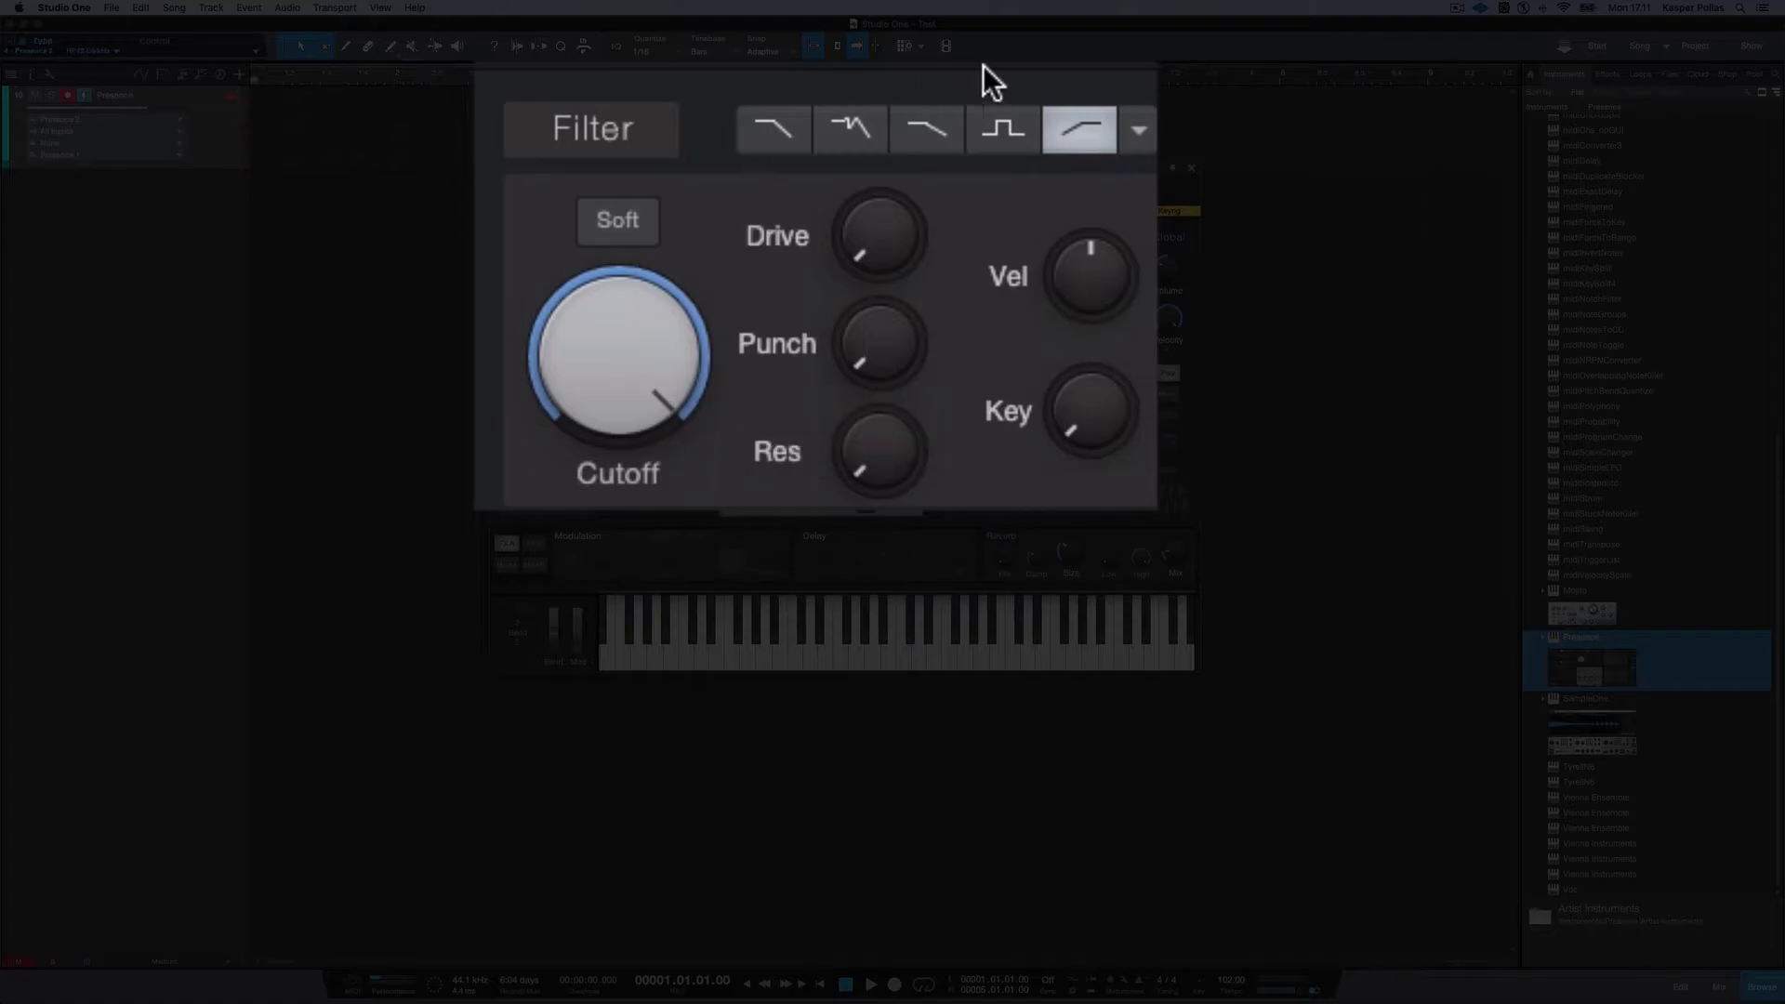
View the list of additional filter types and close it, keeping high-pass, and switch on the filter's Soft option
{"action": "left_click", "coordinate": [1136, 134]}
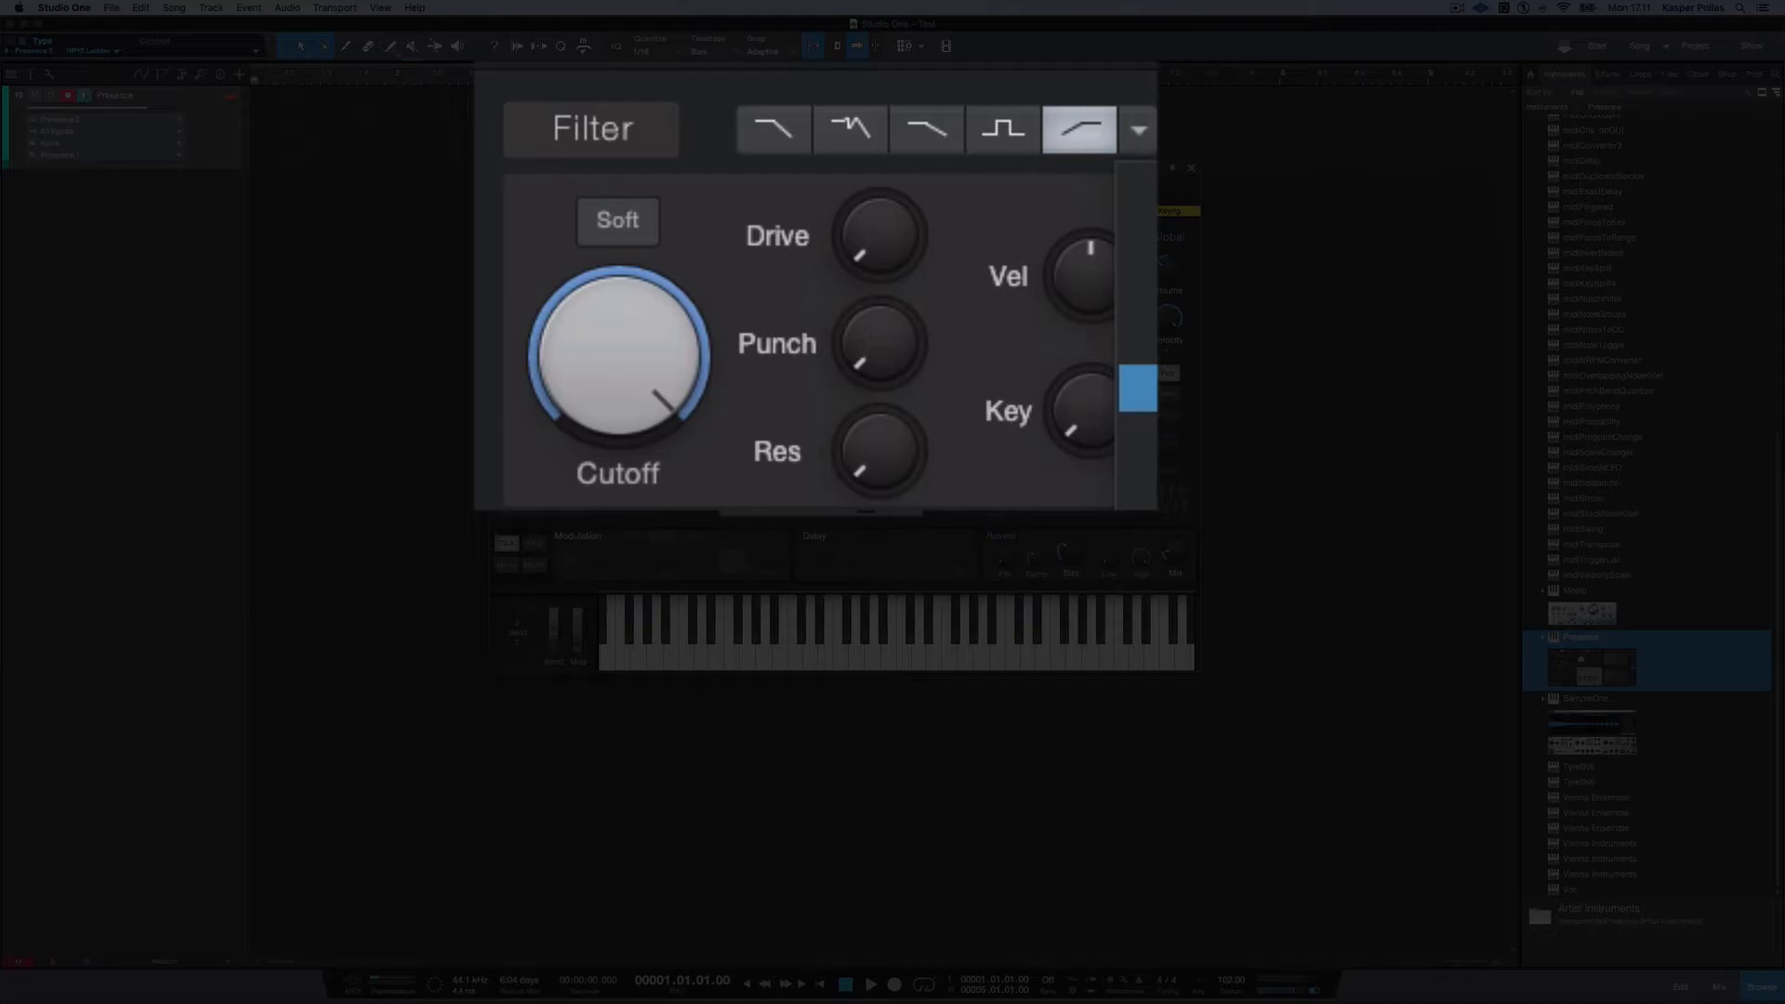
{"action": "key", "text": "Escape"}
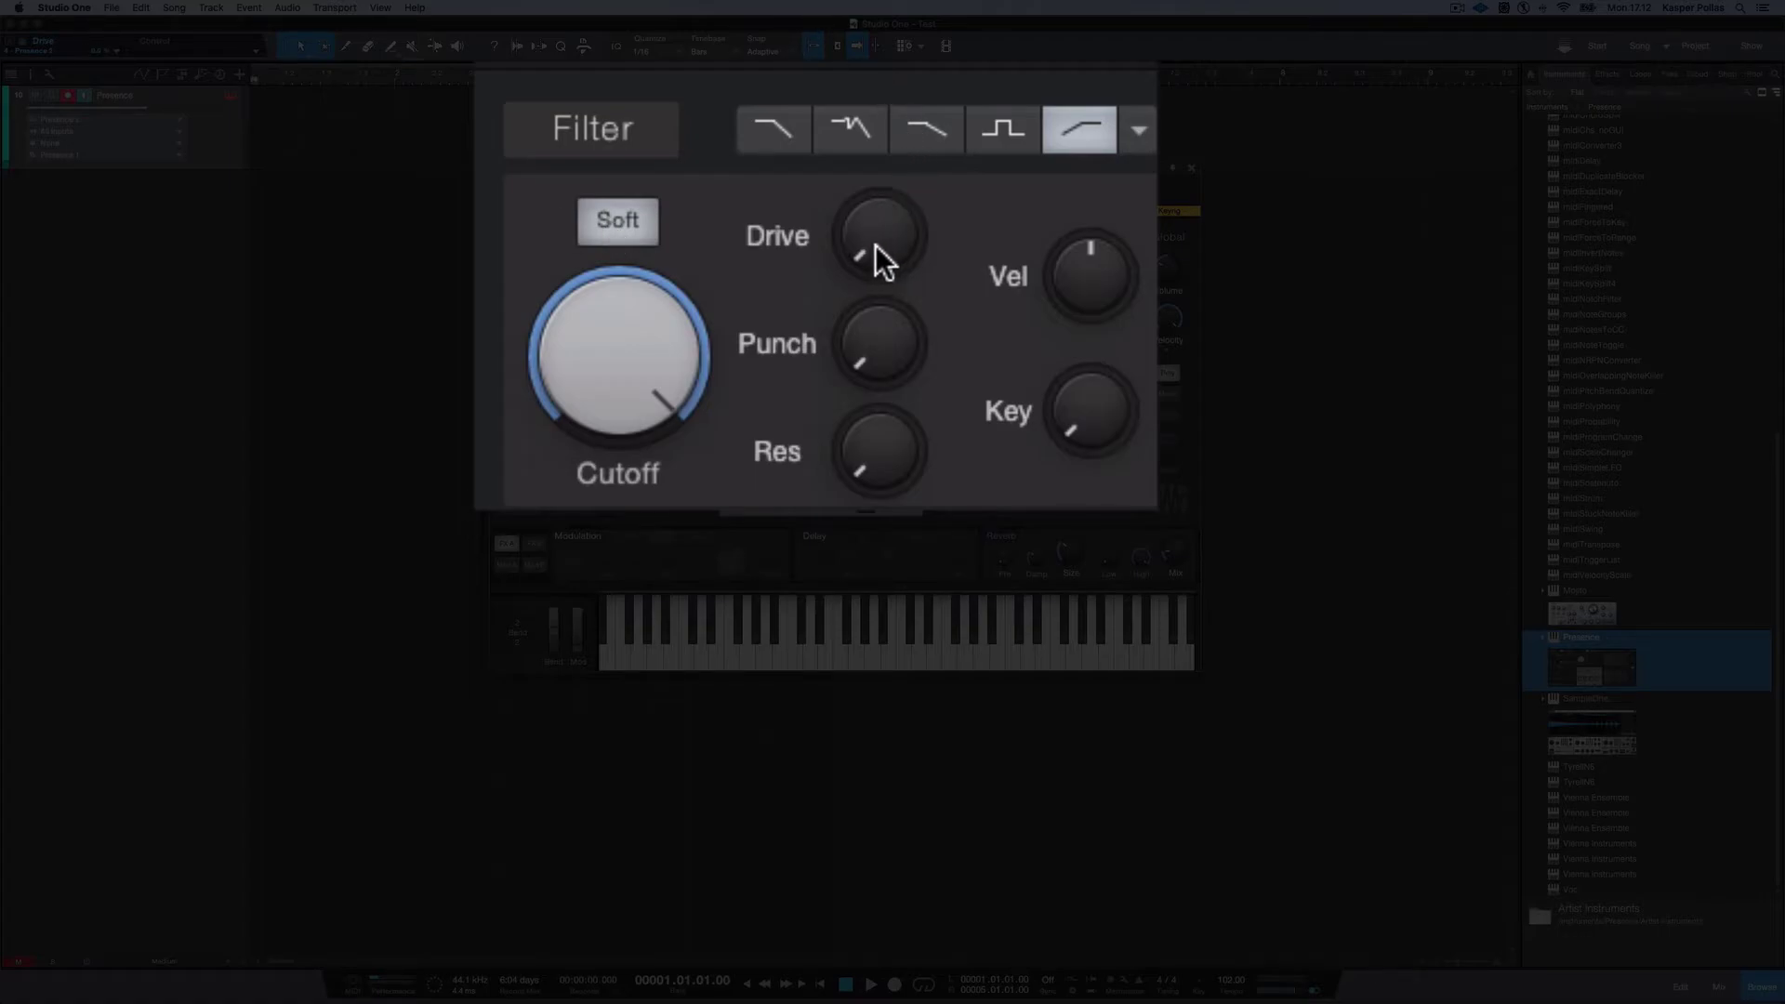
{"action": "mouse_move", "coordinate": [881, 263]}
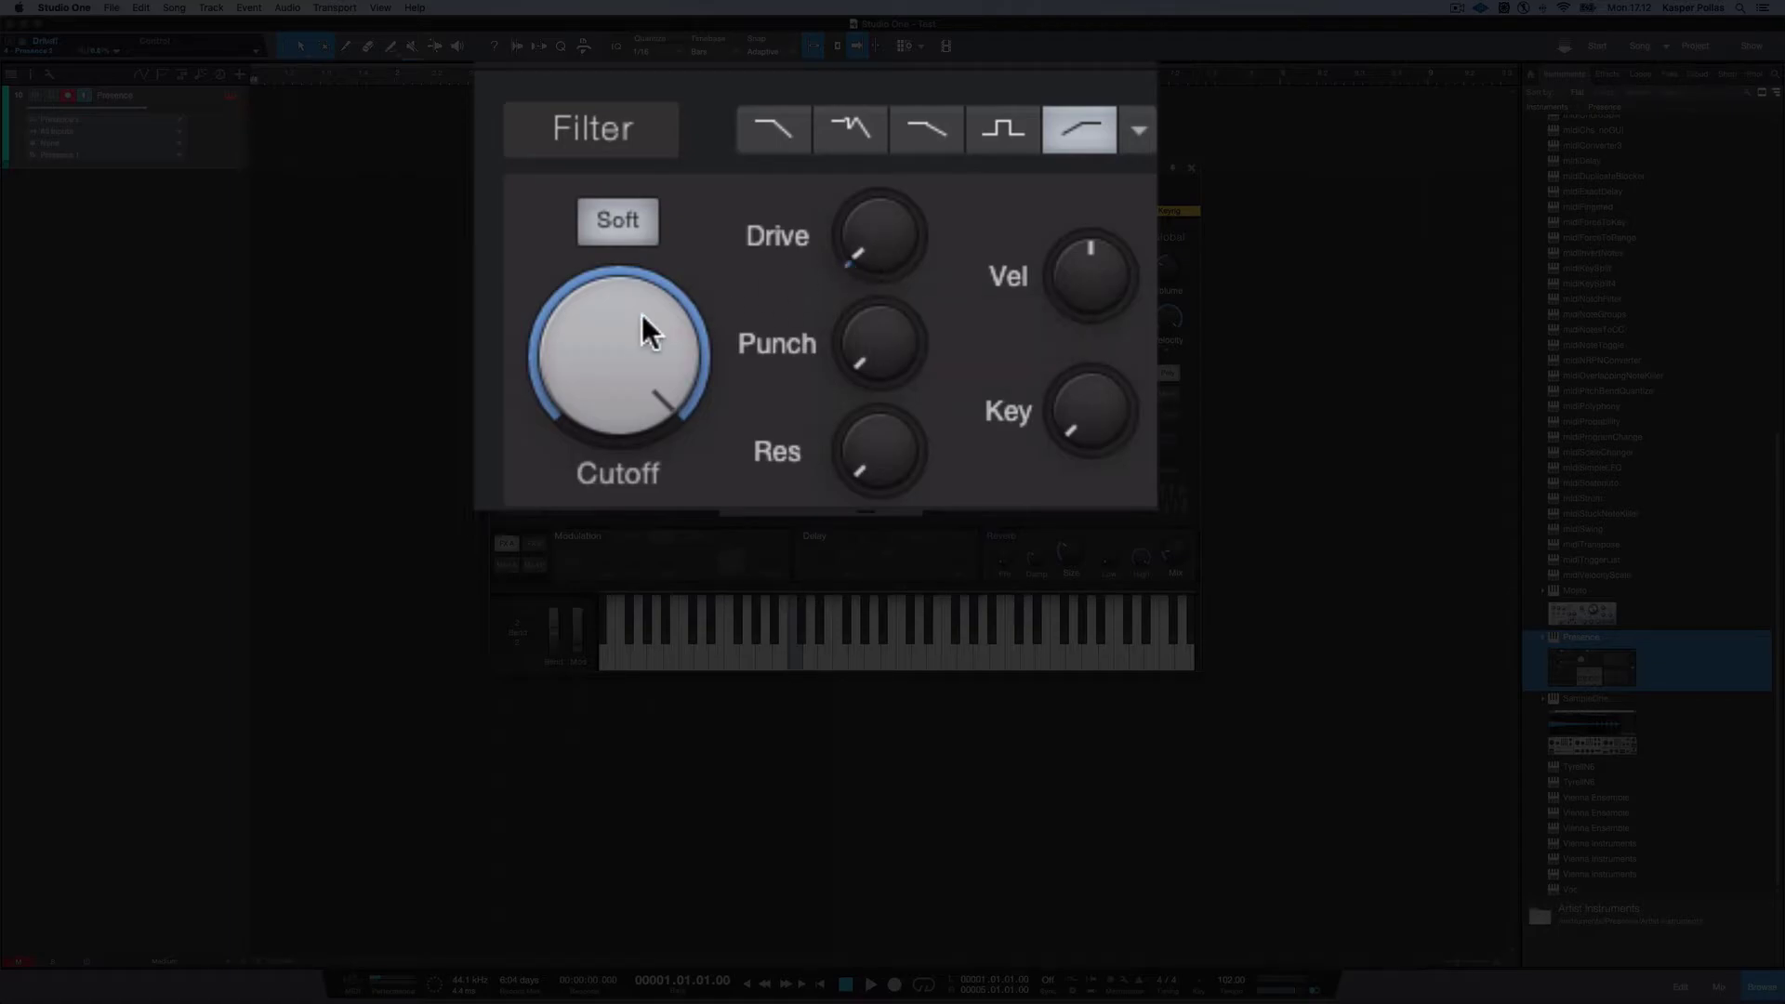
Set the filter type to LP 24dB Ladder and sweep the cutoff down and back up to its maximum with Soft on
{"action": "left_click", "coordinate": [775, 132]}
{"action": "left_click_drag", "start_coordinate": [629, 354], "coordinate": [630, 470]}
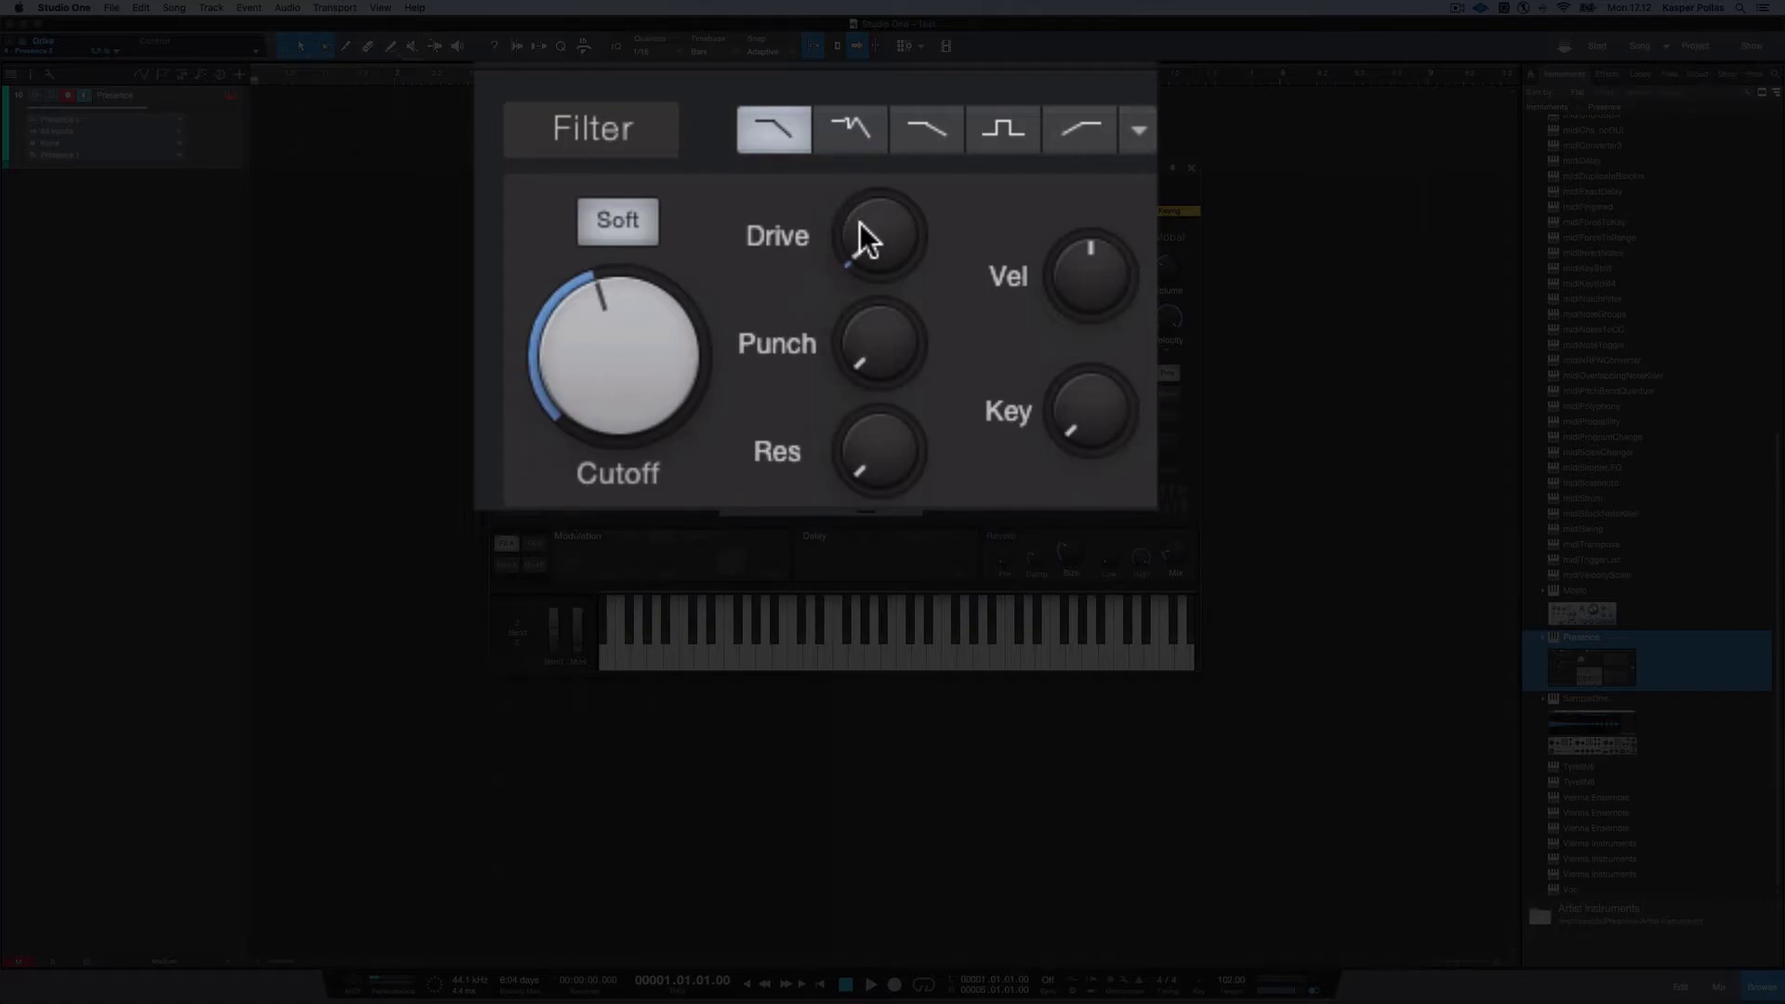
{"action": "left_click_drag", "start_coordinate": [625, 363], "coordinate": [721, 187]}
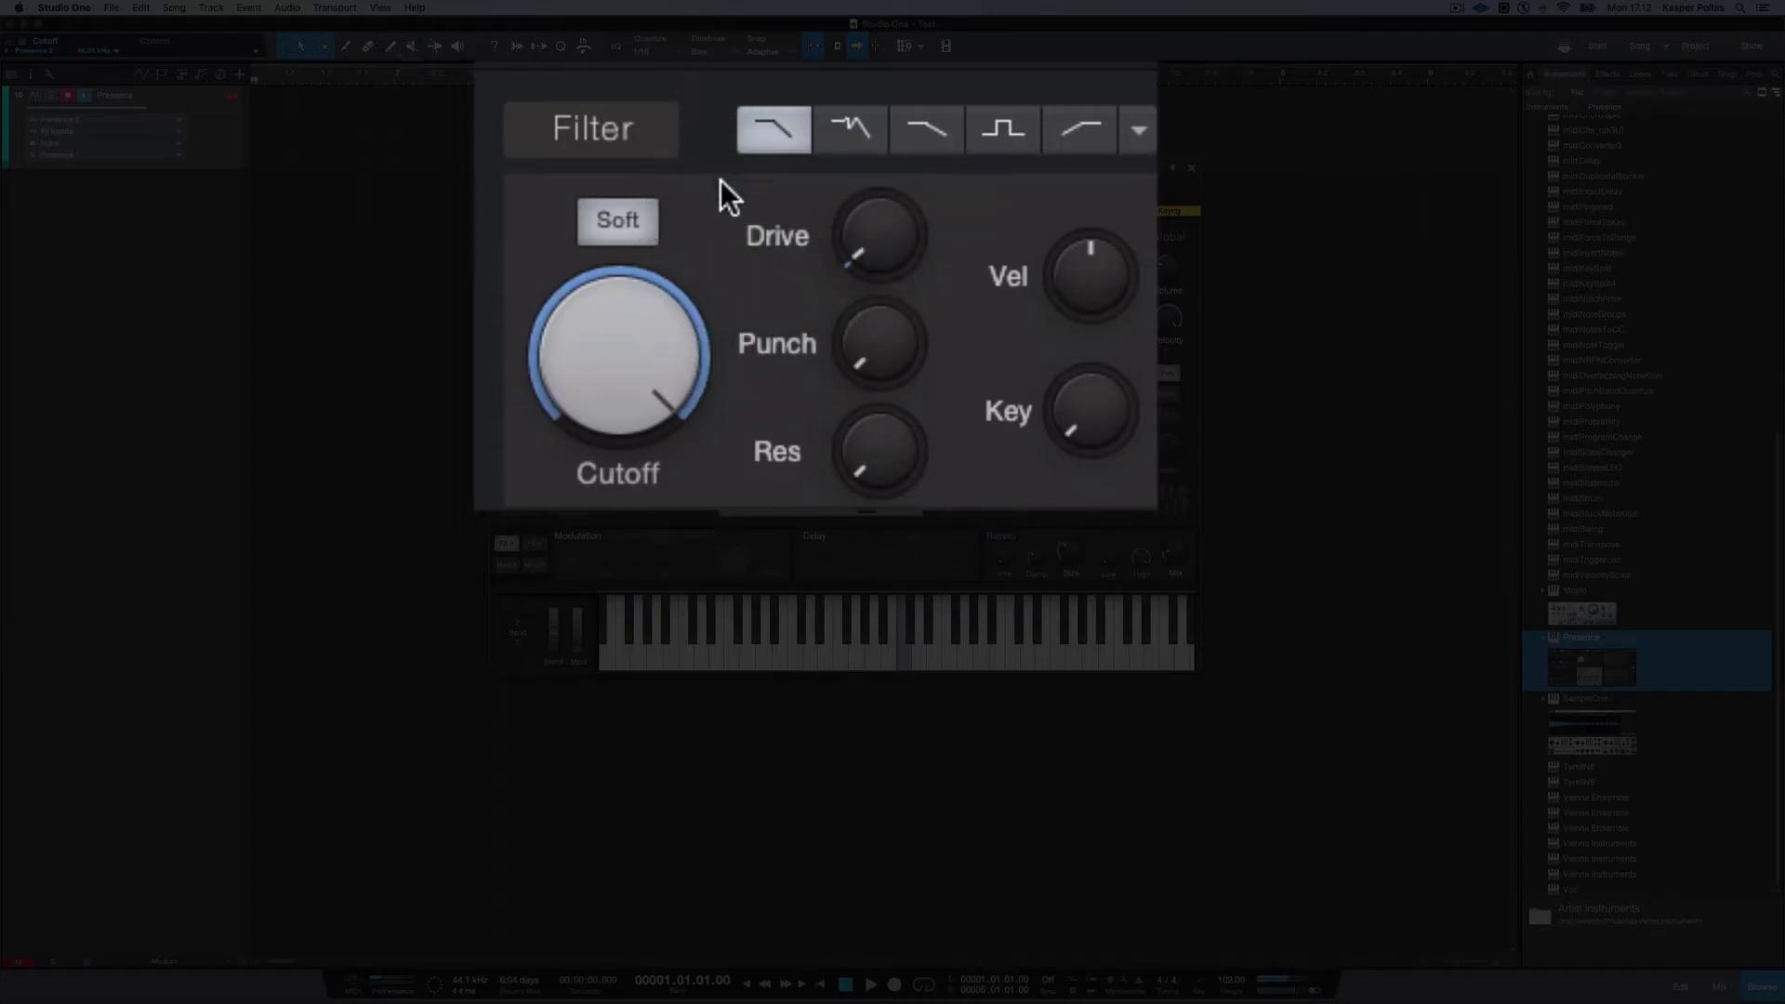
{"action": "left_click_drag", "start_coordinate": [656, 358], "coordinate": [651, 334]}
Raise the filter's Drive to its maximum and bring it back down to 0.0 %
{"action": "left_click_drag", "start_coordinate": [857, 244], "coordinate": [894, 26]}
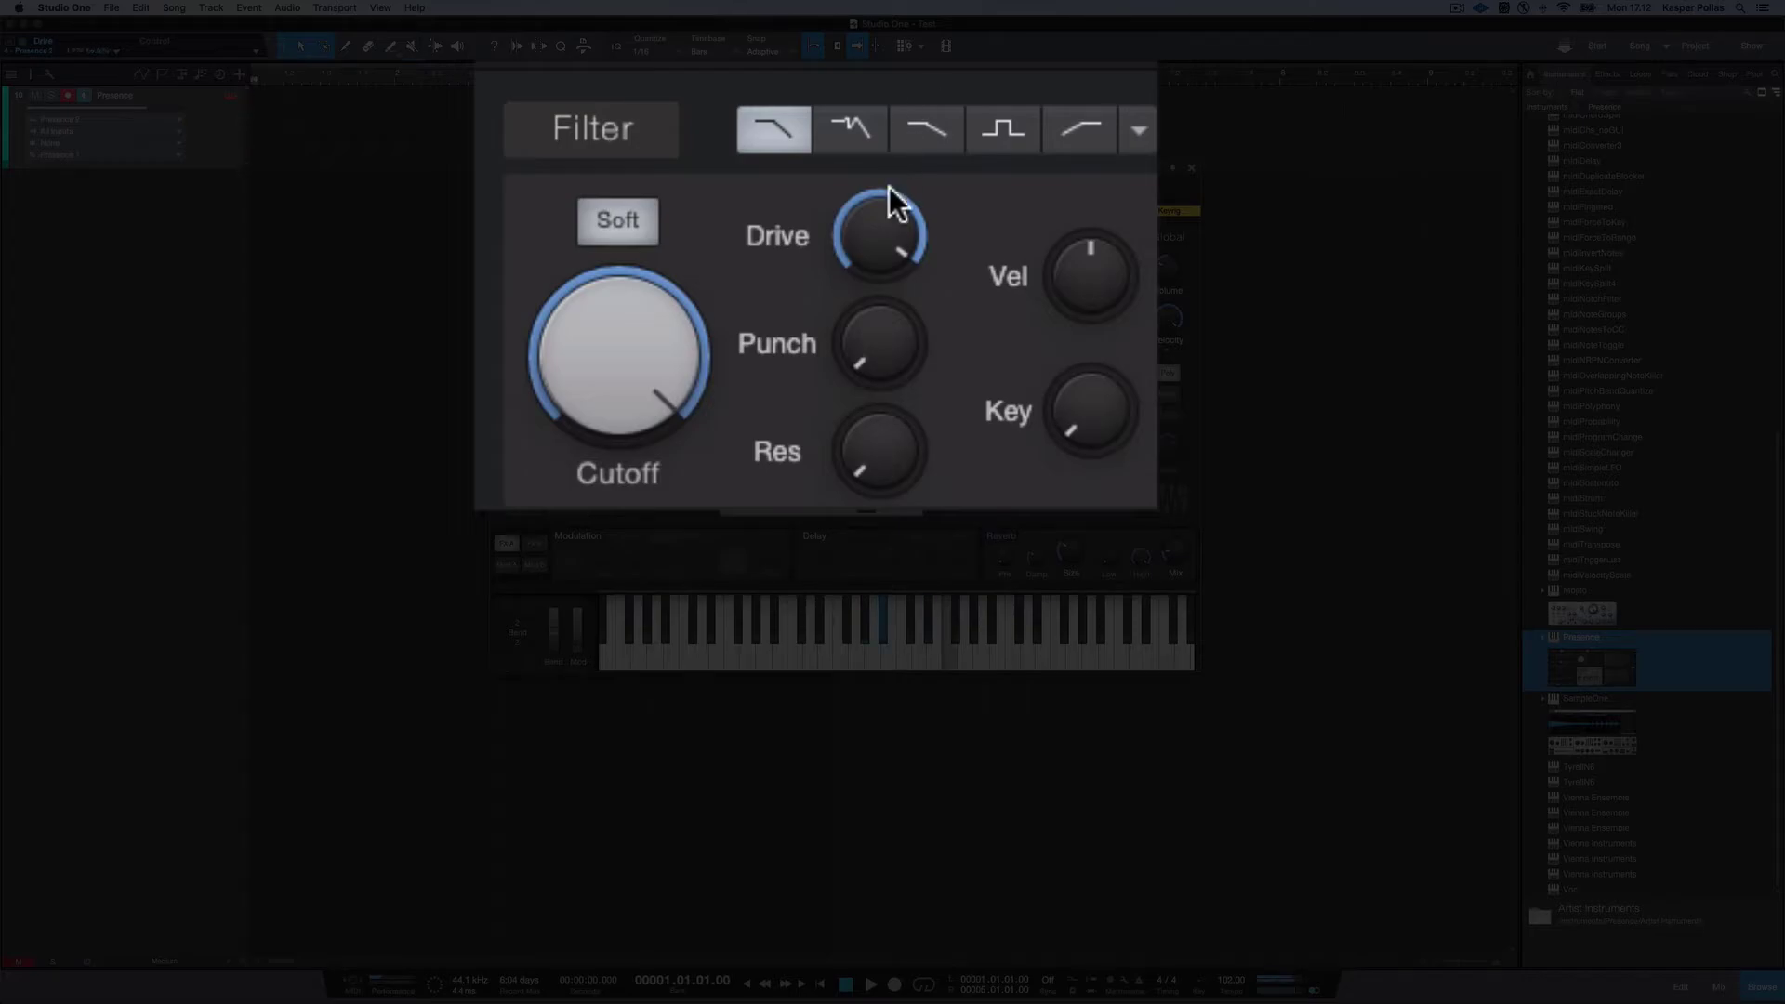
{"action": "left_click_drag", "start_coordinate": [884, 239], "coordinate": [877, 450]}
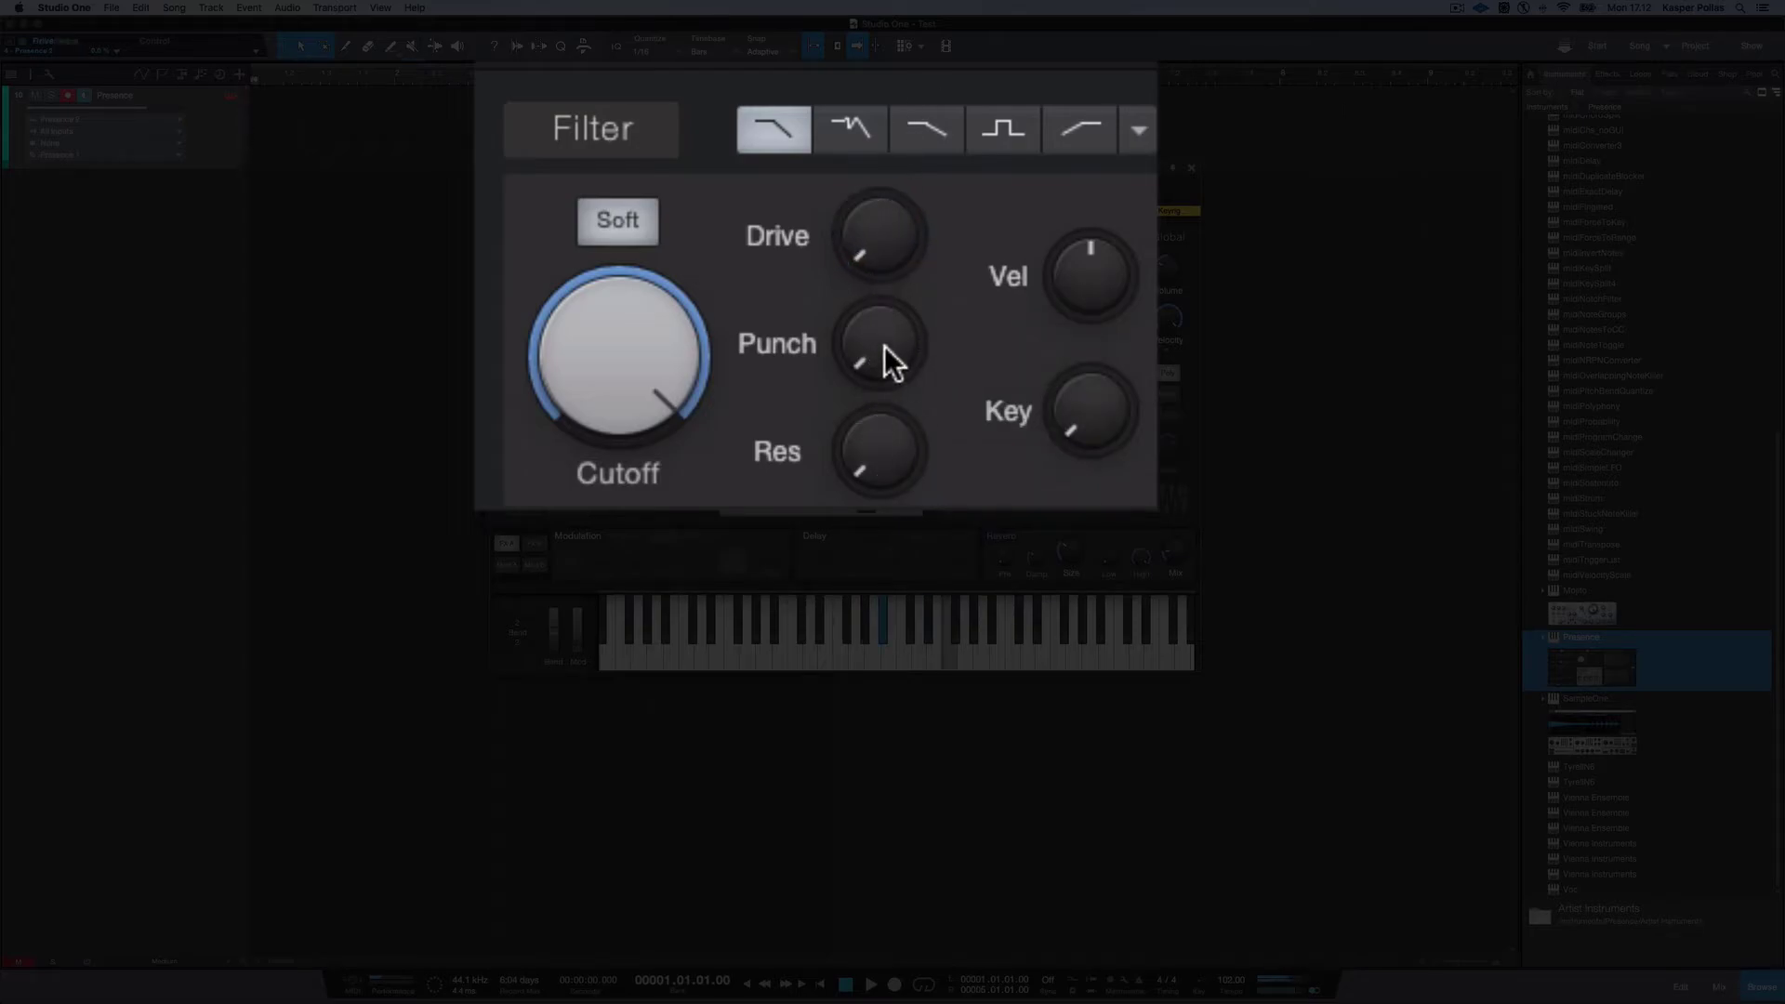
{"action": "mouse_move", "coordinate": [878, 246]}
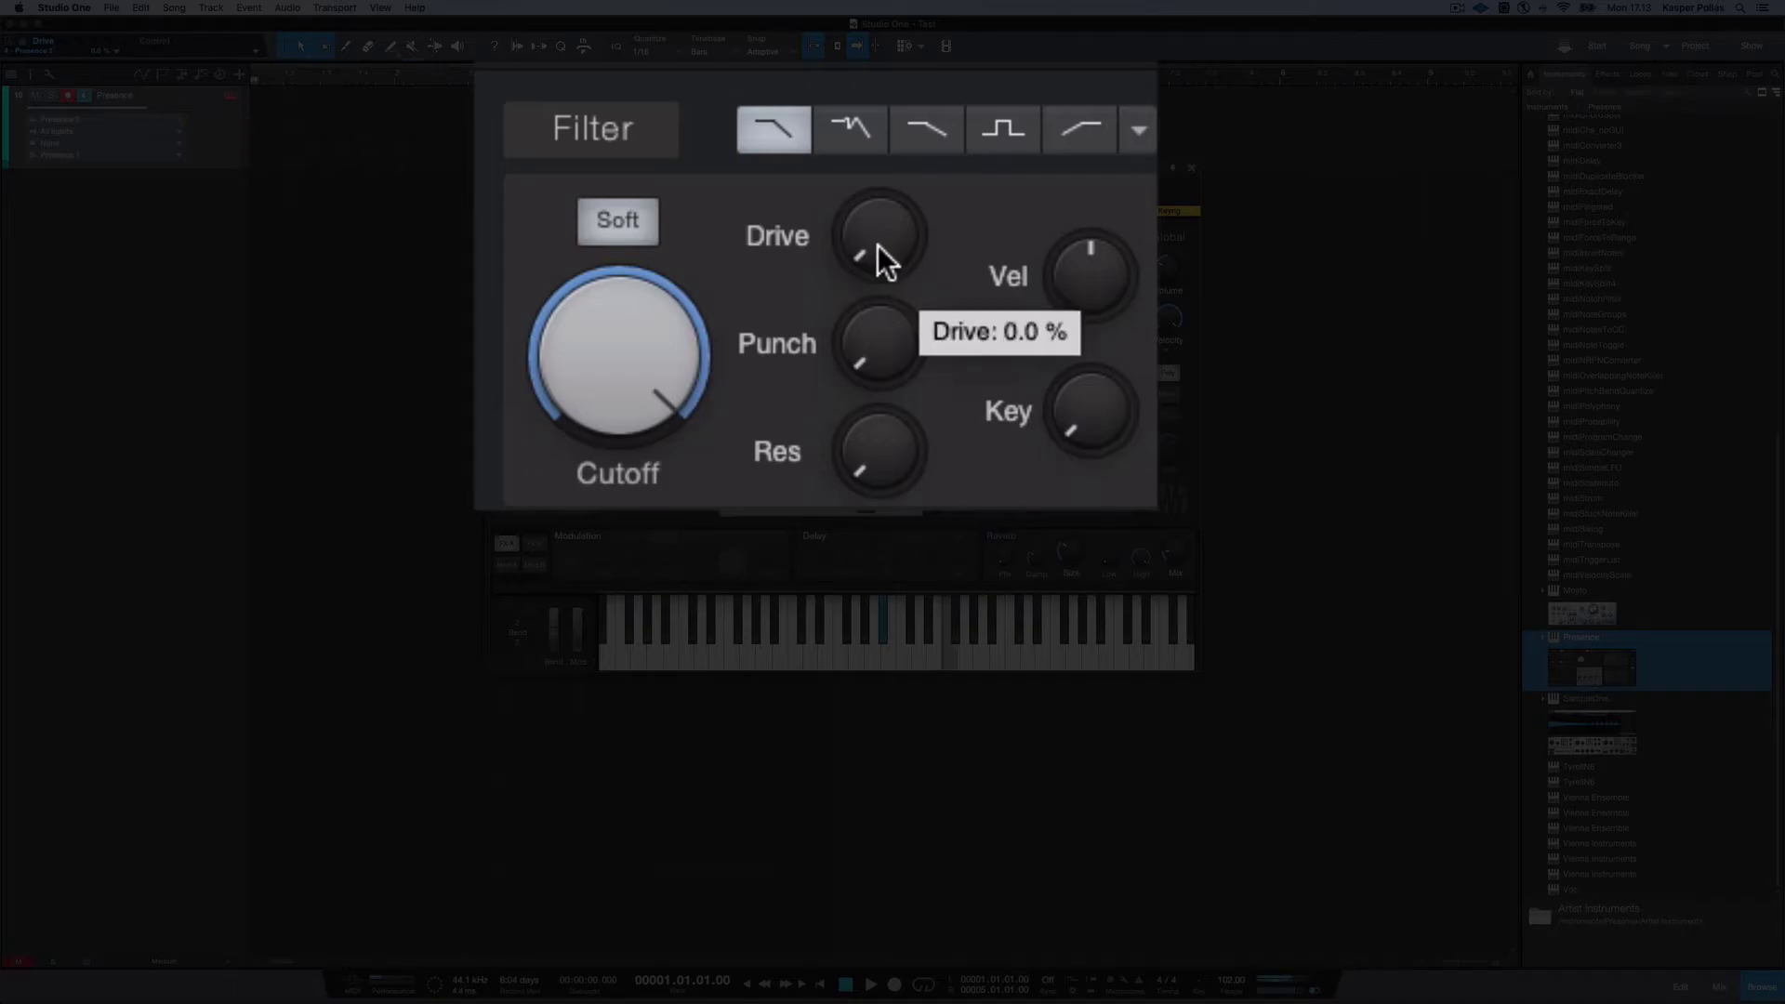
Sweep the filter's Drive to maximum and back to about half, and sweep Punch up and down, ending at about four fifths
{"action": "left_click_drag", "start_coordinate": [878, 244], "coordinate": [878, 148]}
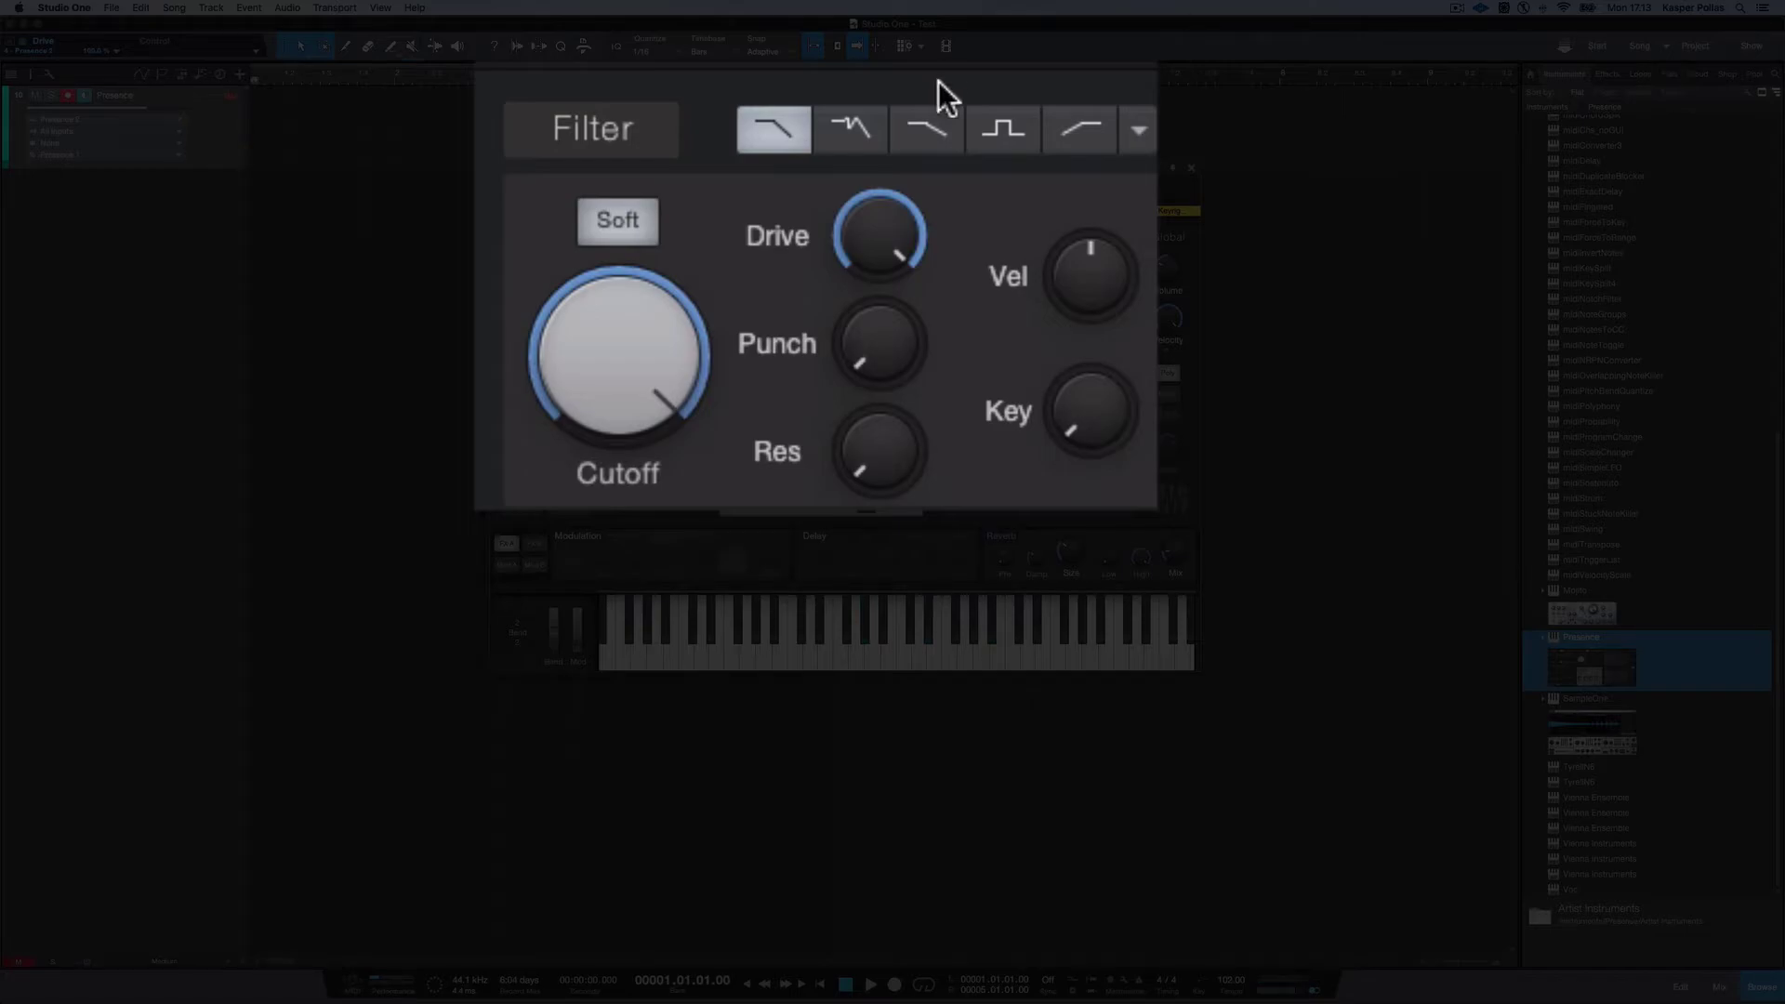
{"action": "left_click_drag", "start_coordinate": [898, 216], "coordinate": [873, 438]}
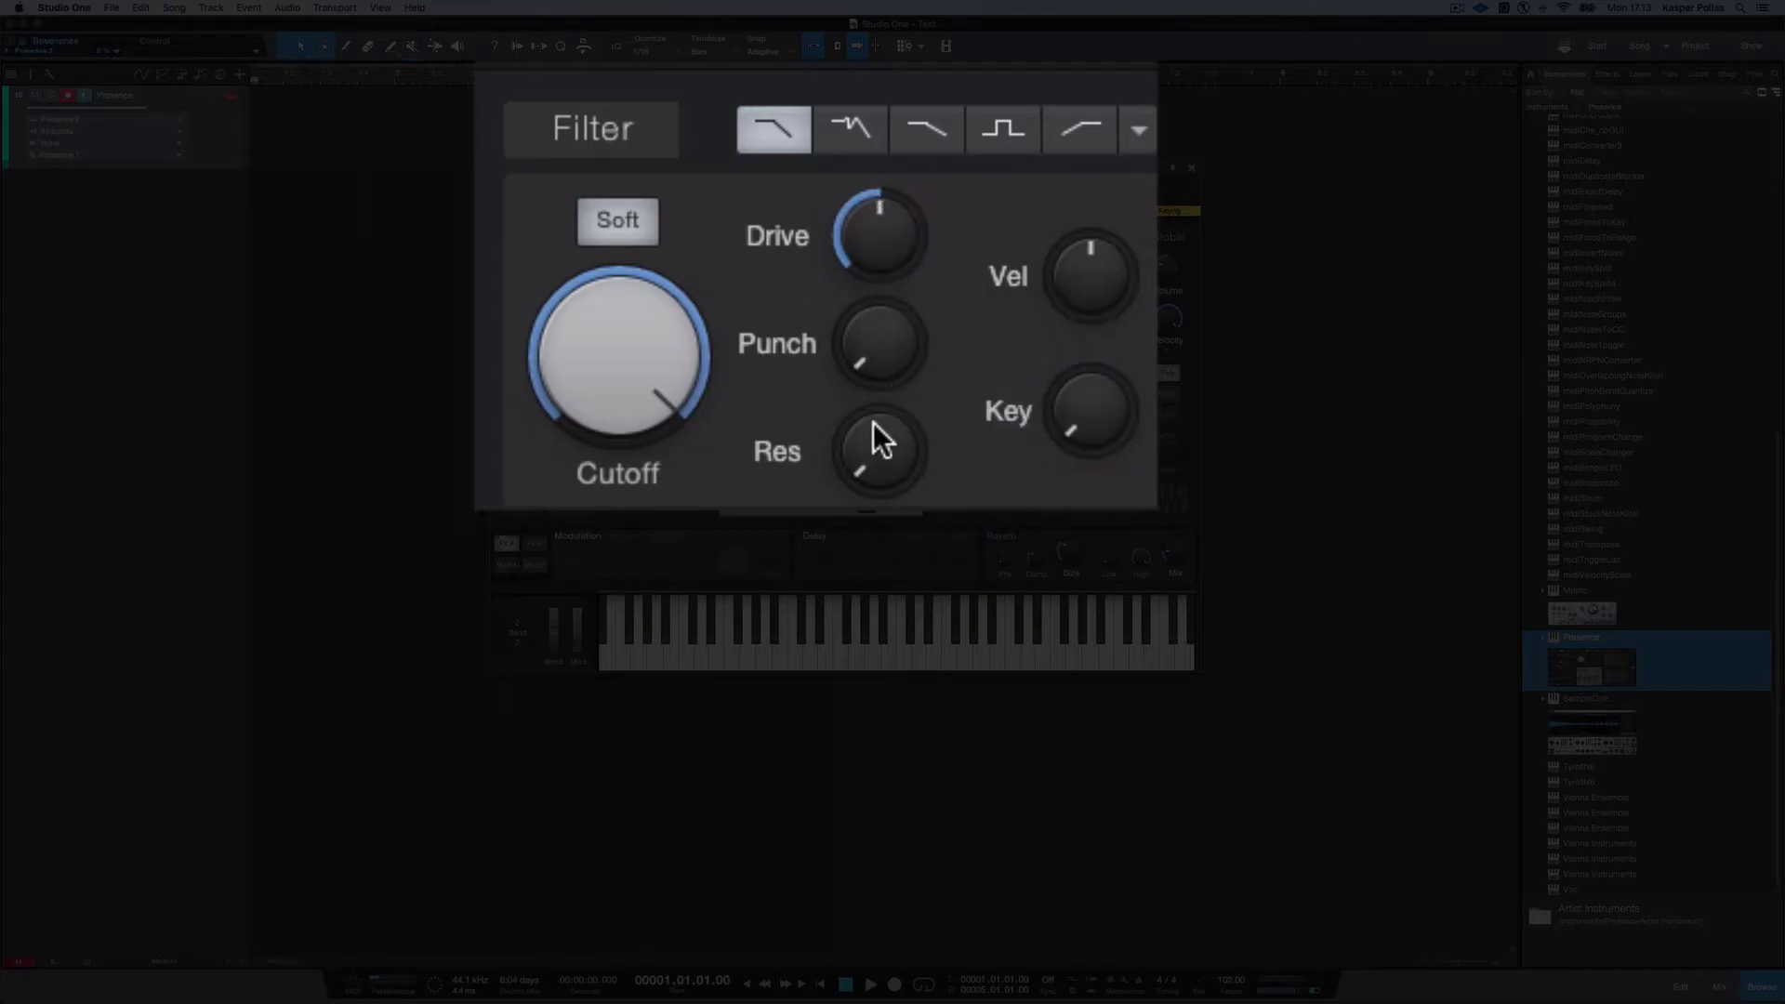
{"action": "mouse_move", "coordinate": [871, 371]}
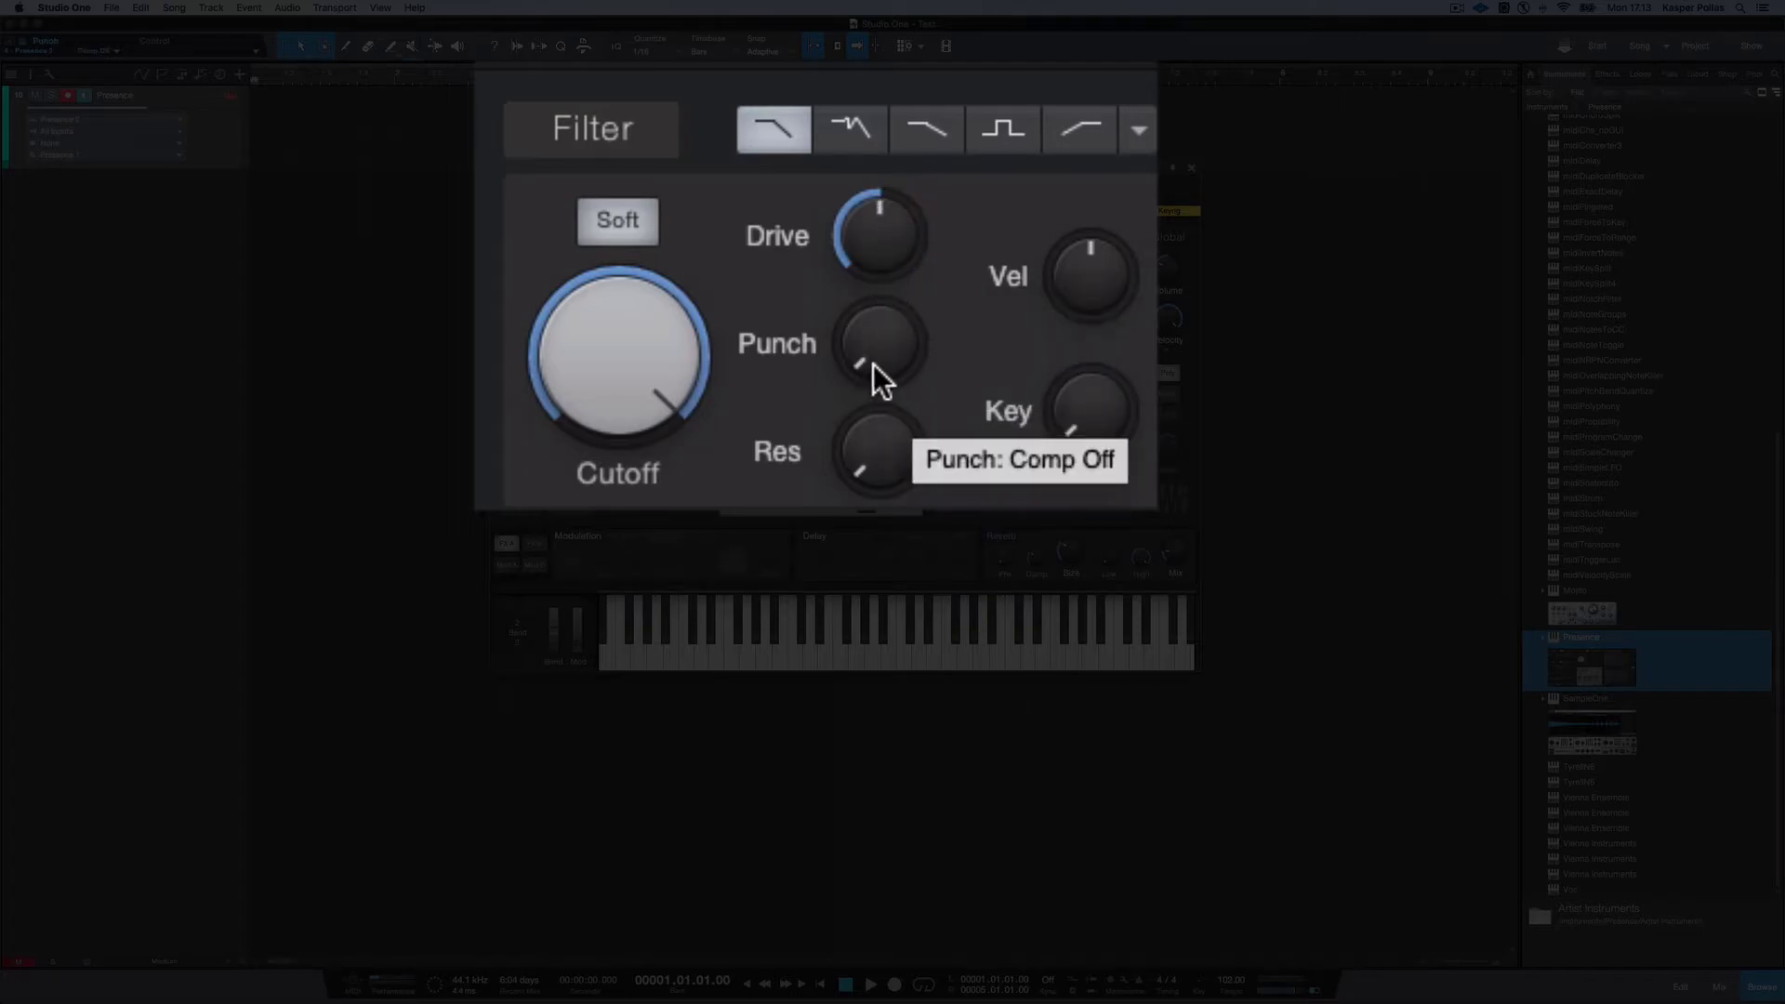
{"action": "left_click_drag", "start_coordinate": [877, 360], "coordinate": [976, 19]}
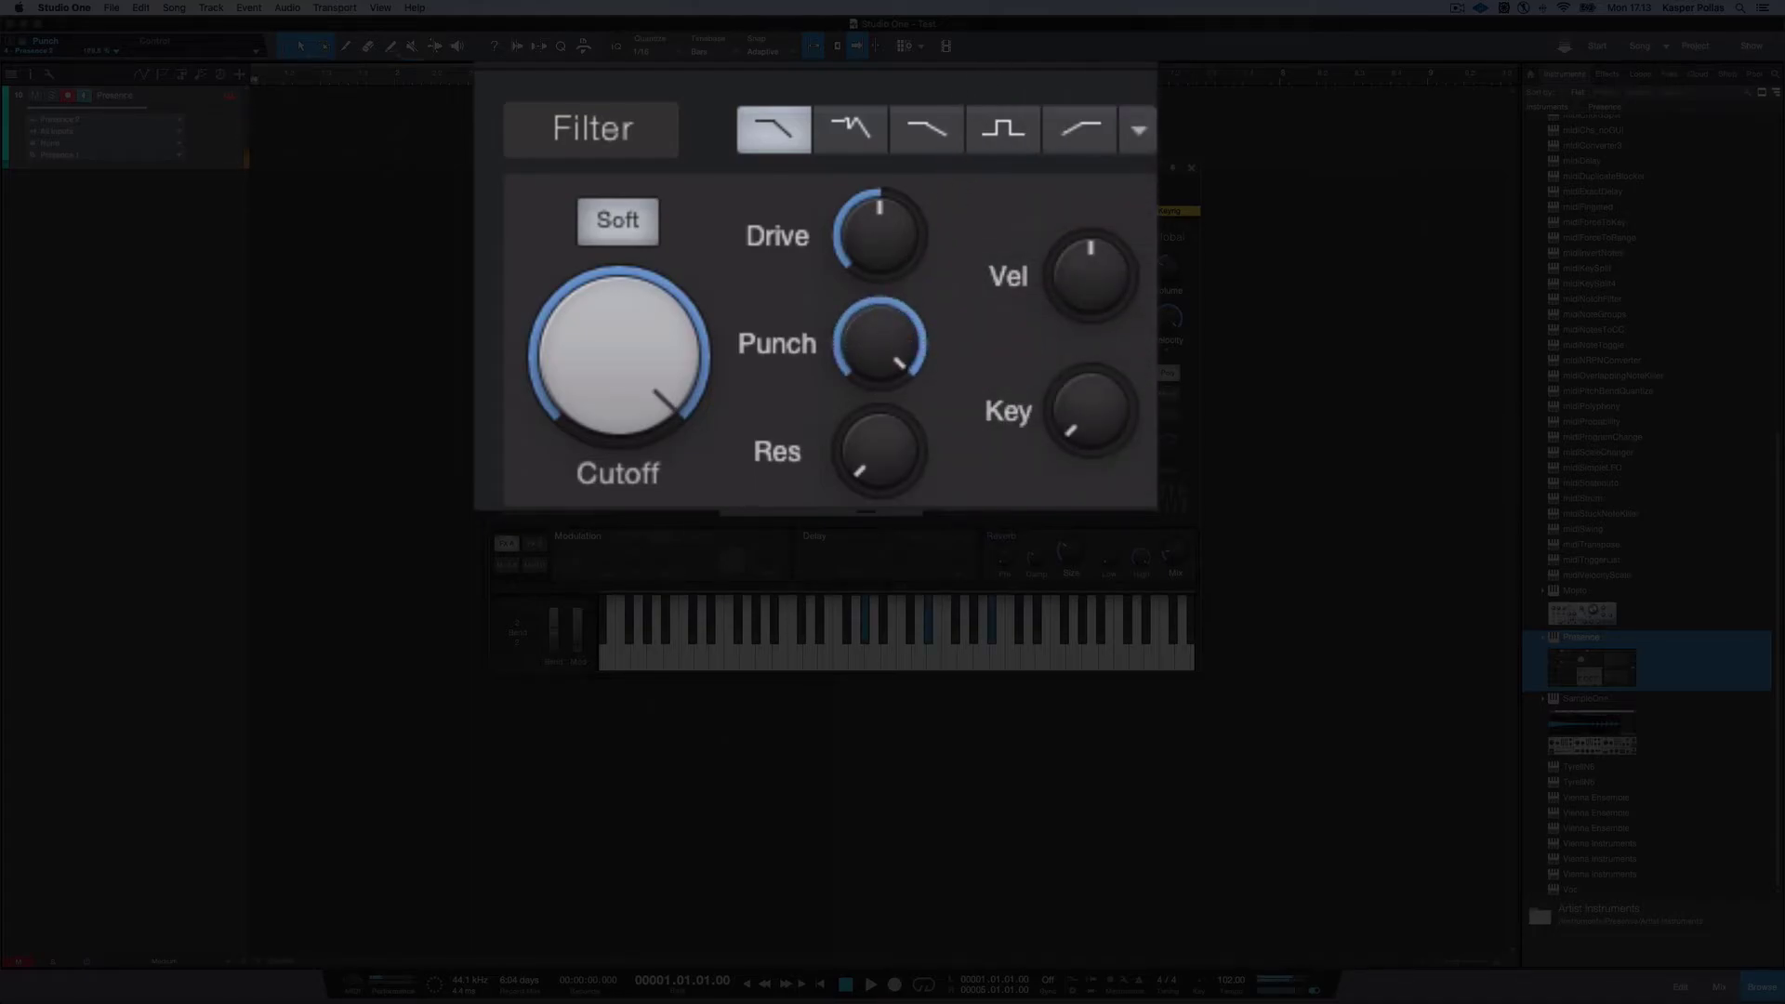
{"action": "left_click_drag", "start_coordinate": [912, 391], "coordinate": [914, 516]}
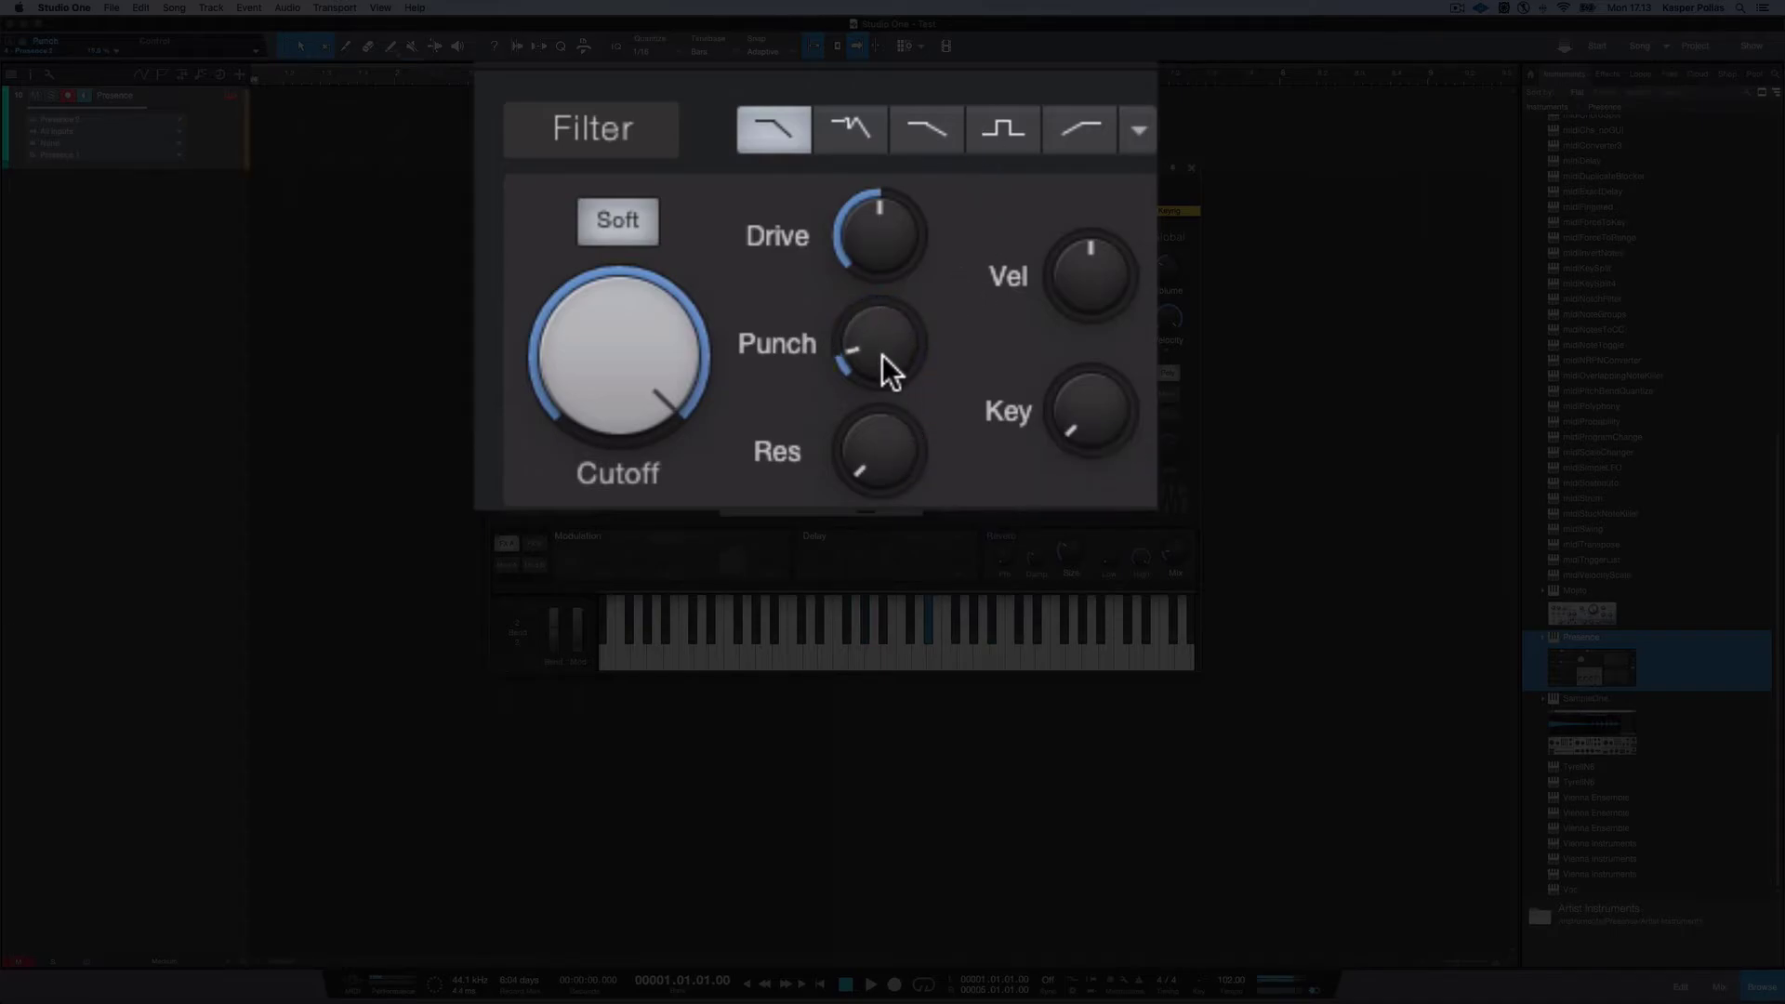
{"action": "left_click_drag", "start_coordinate": [883, 356], "coordinate": [997, 93]}
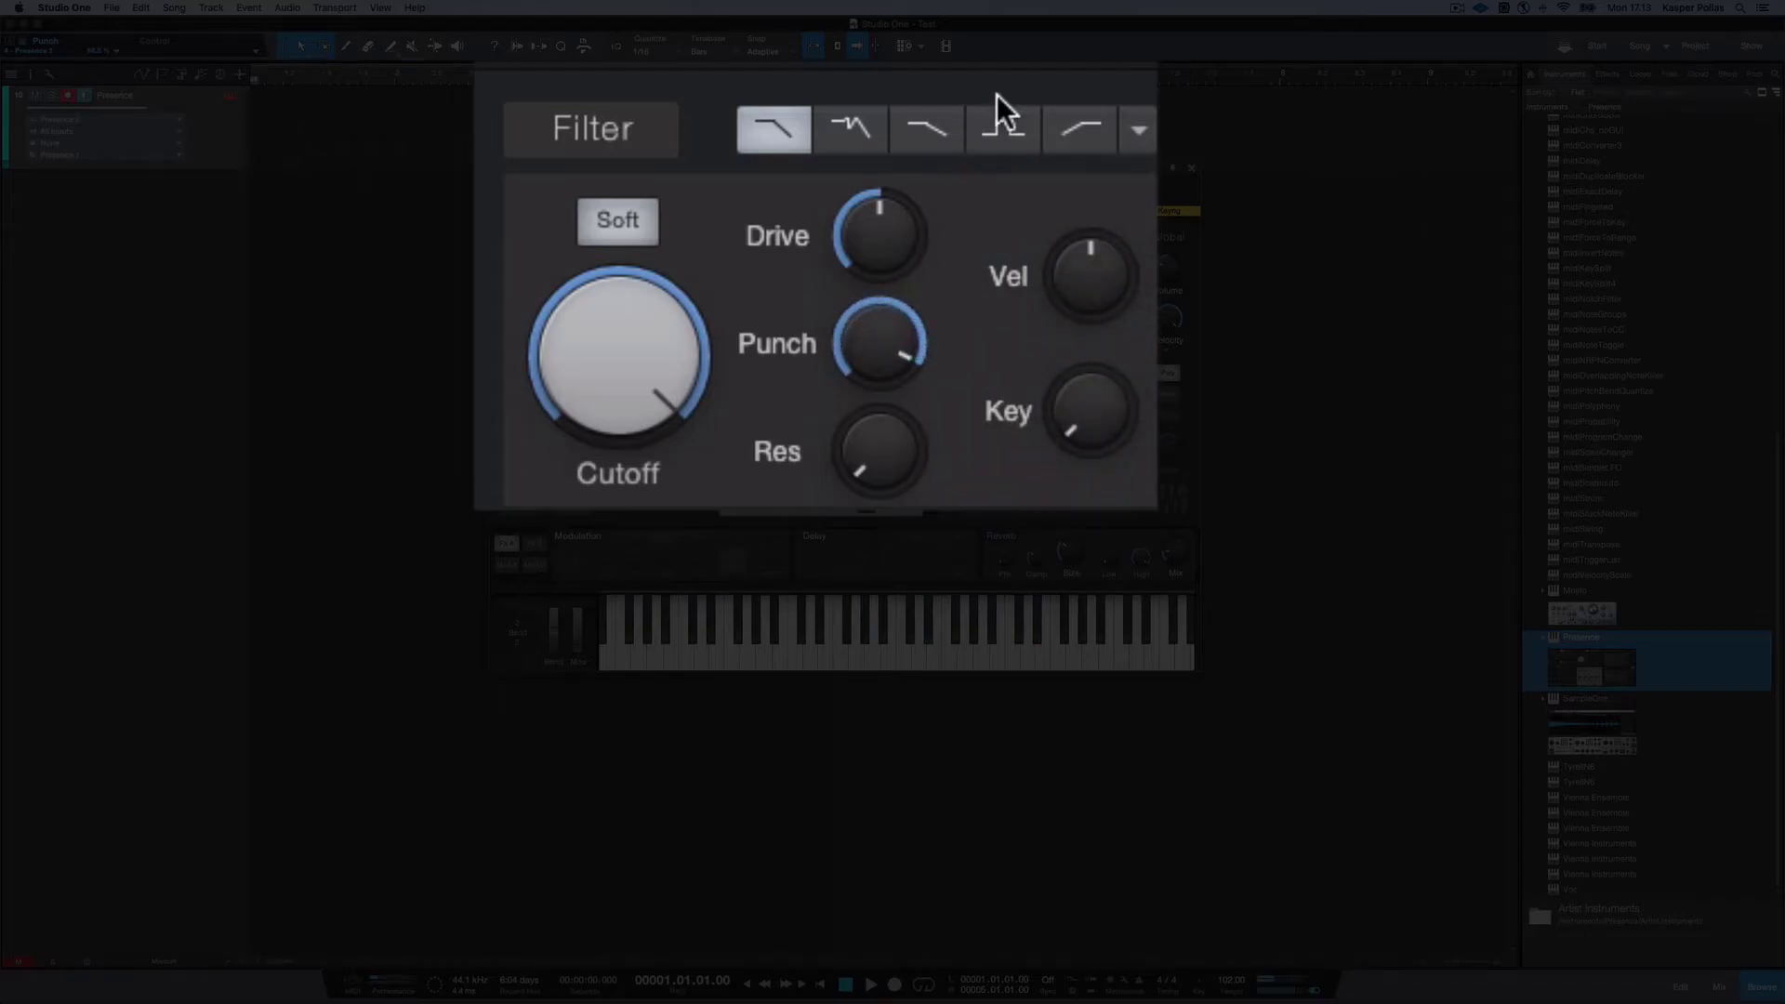
{"action": "mouse_move", "coordinate": [891, 336]}
{"action": "left_click_drag", "start_coordinate": [890, 336], "coordinate": [890, 471]}
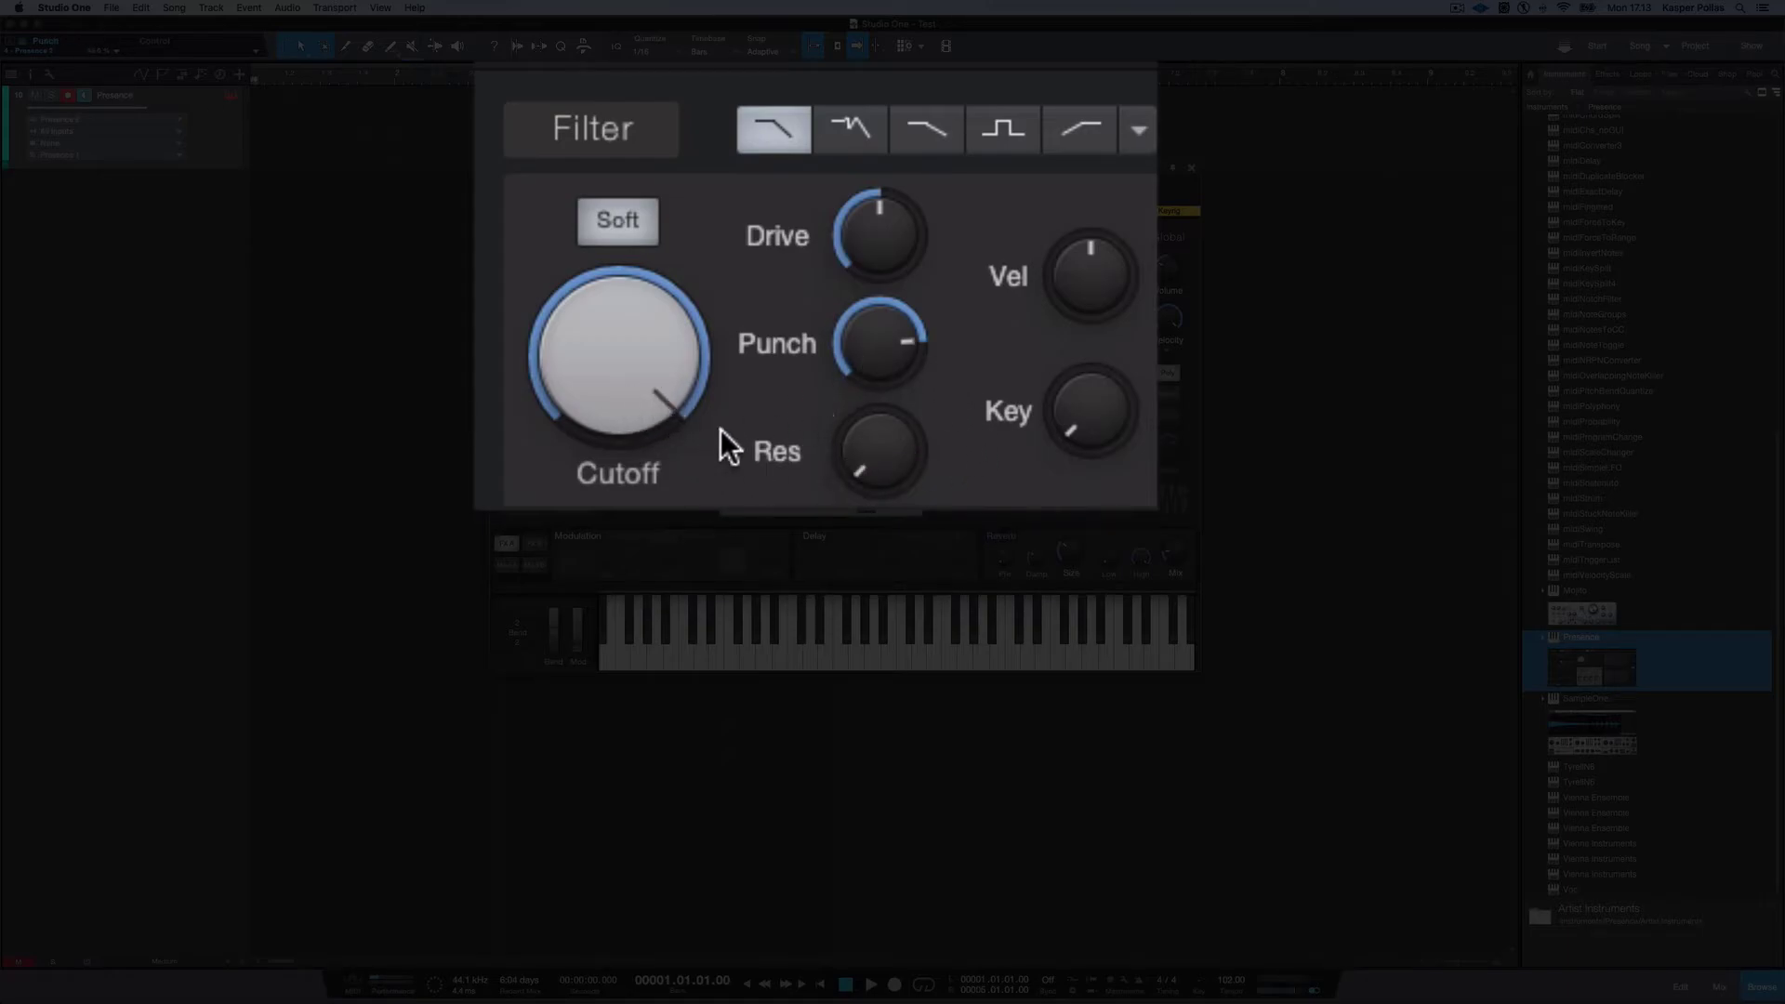
Lower the filter cutoff to 3.21 kHz and raise the resonance to its maximum
{"action": "left_click_drag", "start_coordinate": [655, 387], "coordinate": [626, 492]}
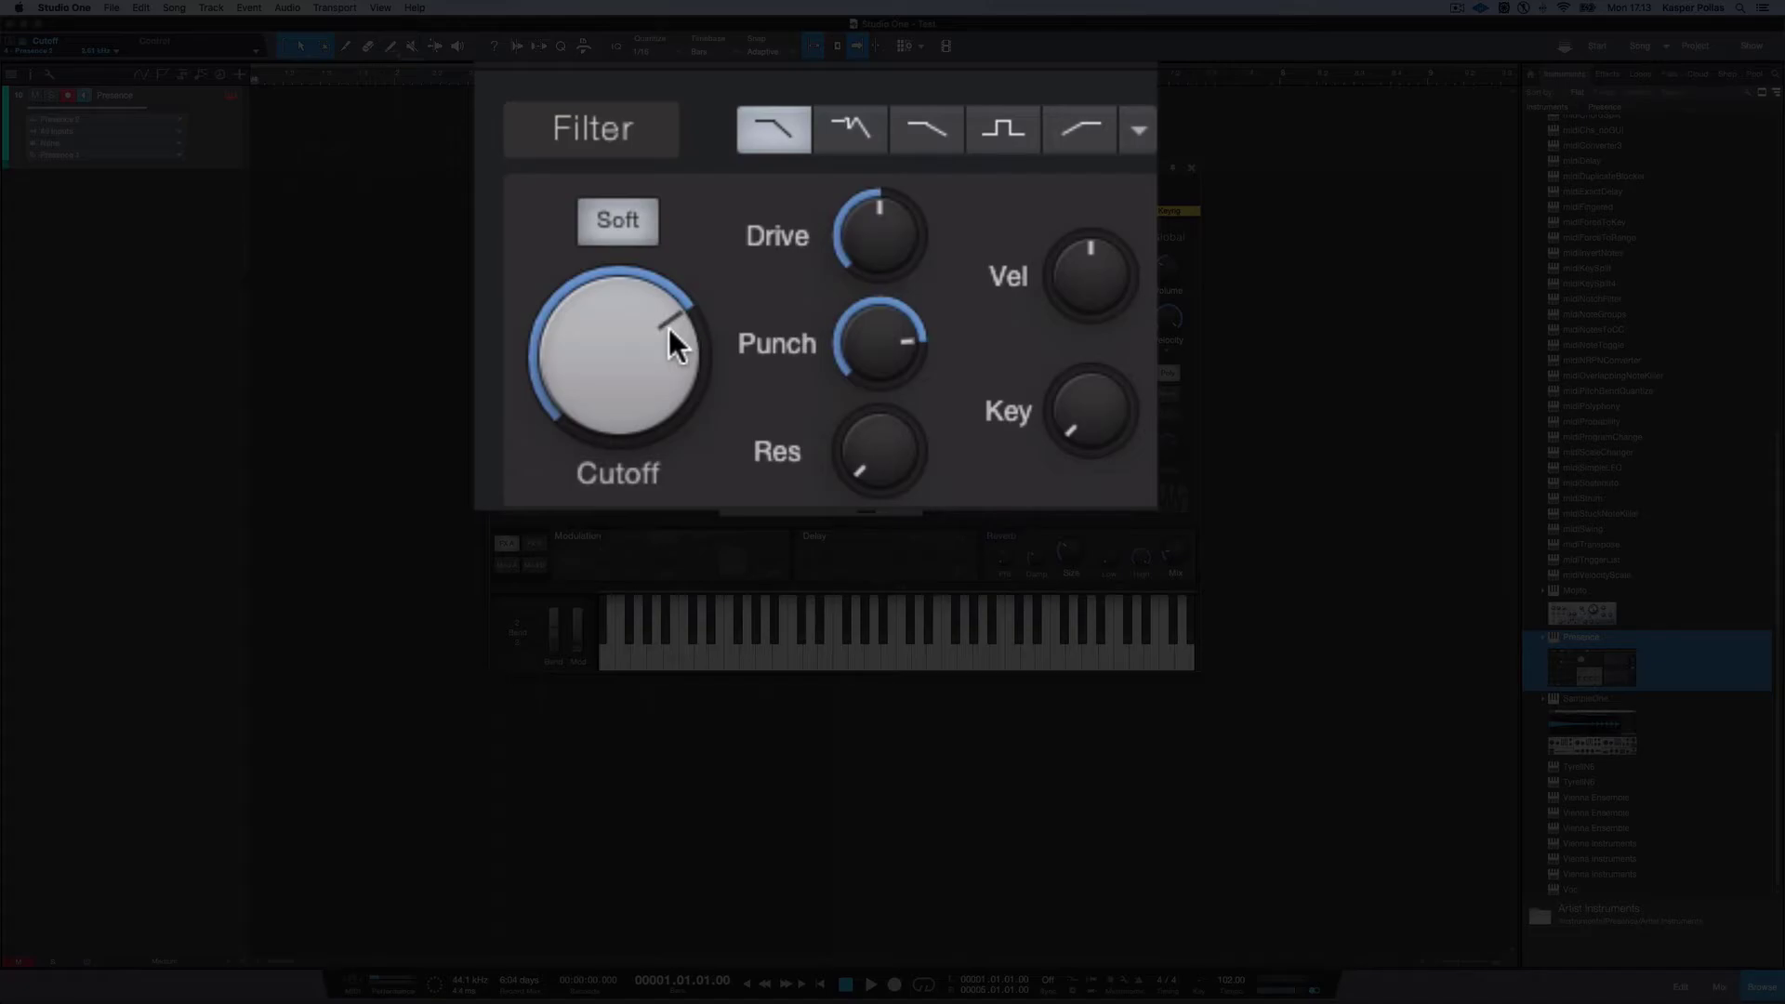
{"action": "left_click_drag", "start_coordinate": [671, 327], "coordinate": [676, 323]}
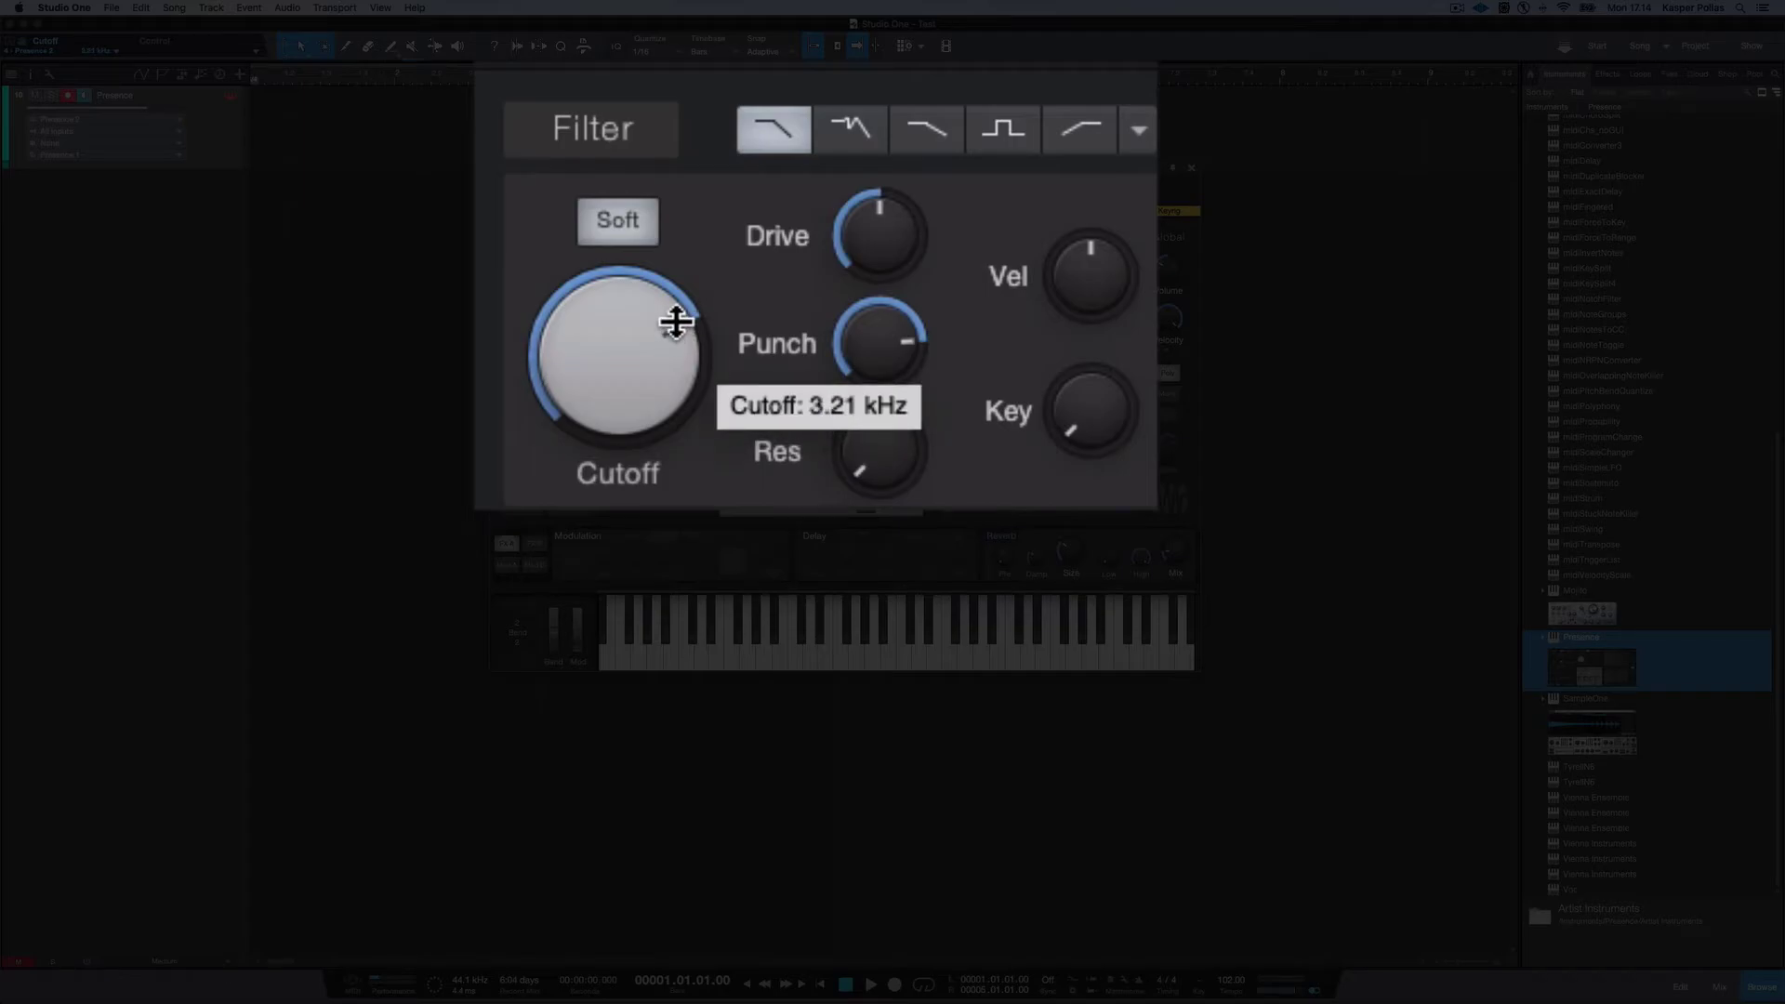
{"action": "left_click_drag", "start_coordinate": [676, 321], "coordinate": [677, 322]}
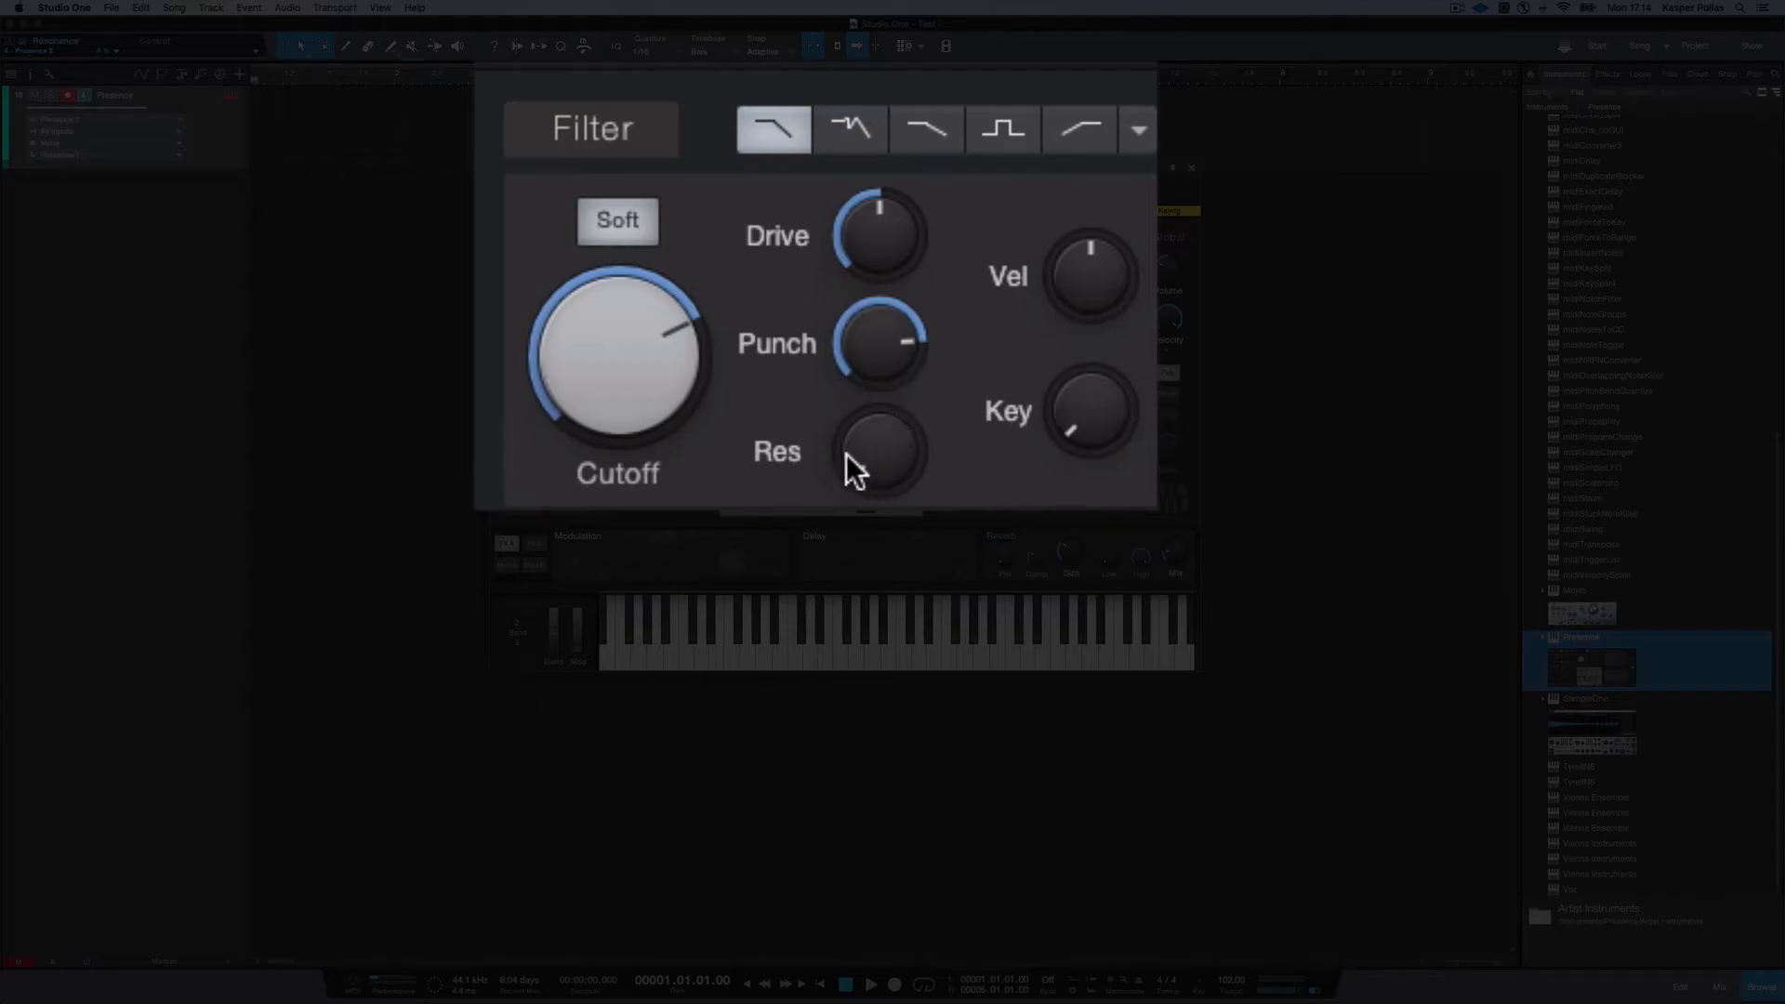
{"action": "mouse_move", "coordinate": [684, 332]}
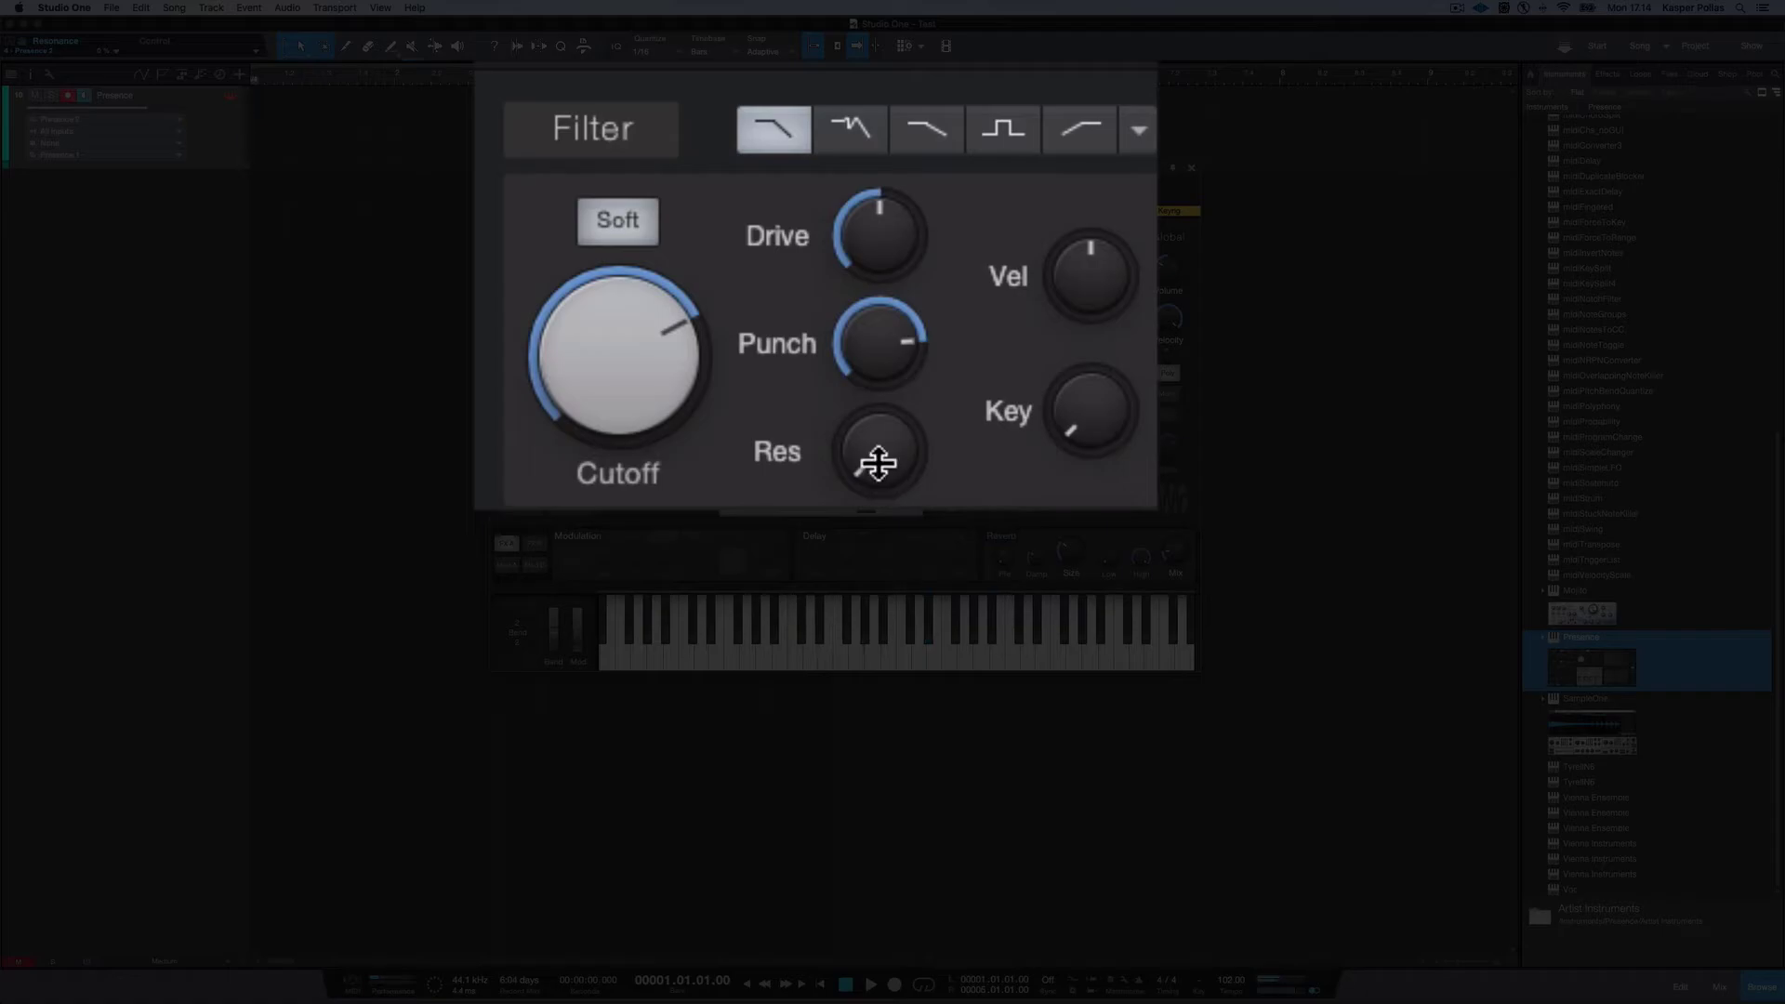
{"action": "mouse_move", "coordinate": [878, 462]}
{"action": "left_mouse_down"}
{"action": "mouse_move", "coordinate": [905, 343]}
{"action": "mouse_move", "coordinate": [916, 55]}
{"action": "mouse_move", "coordinate": [909, 465]}
{"action": "left_mouse_up"}
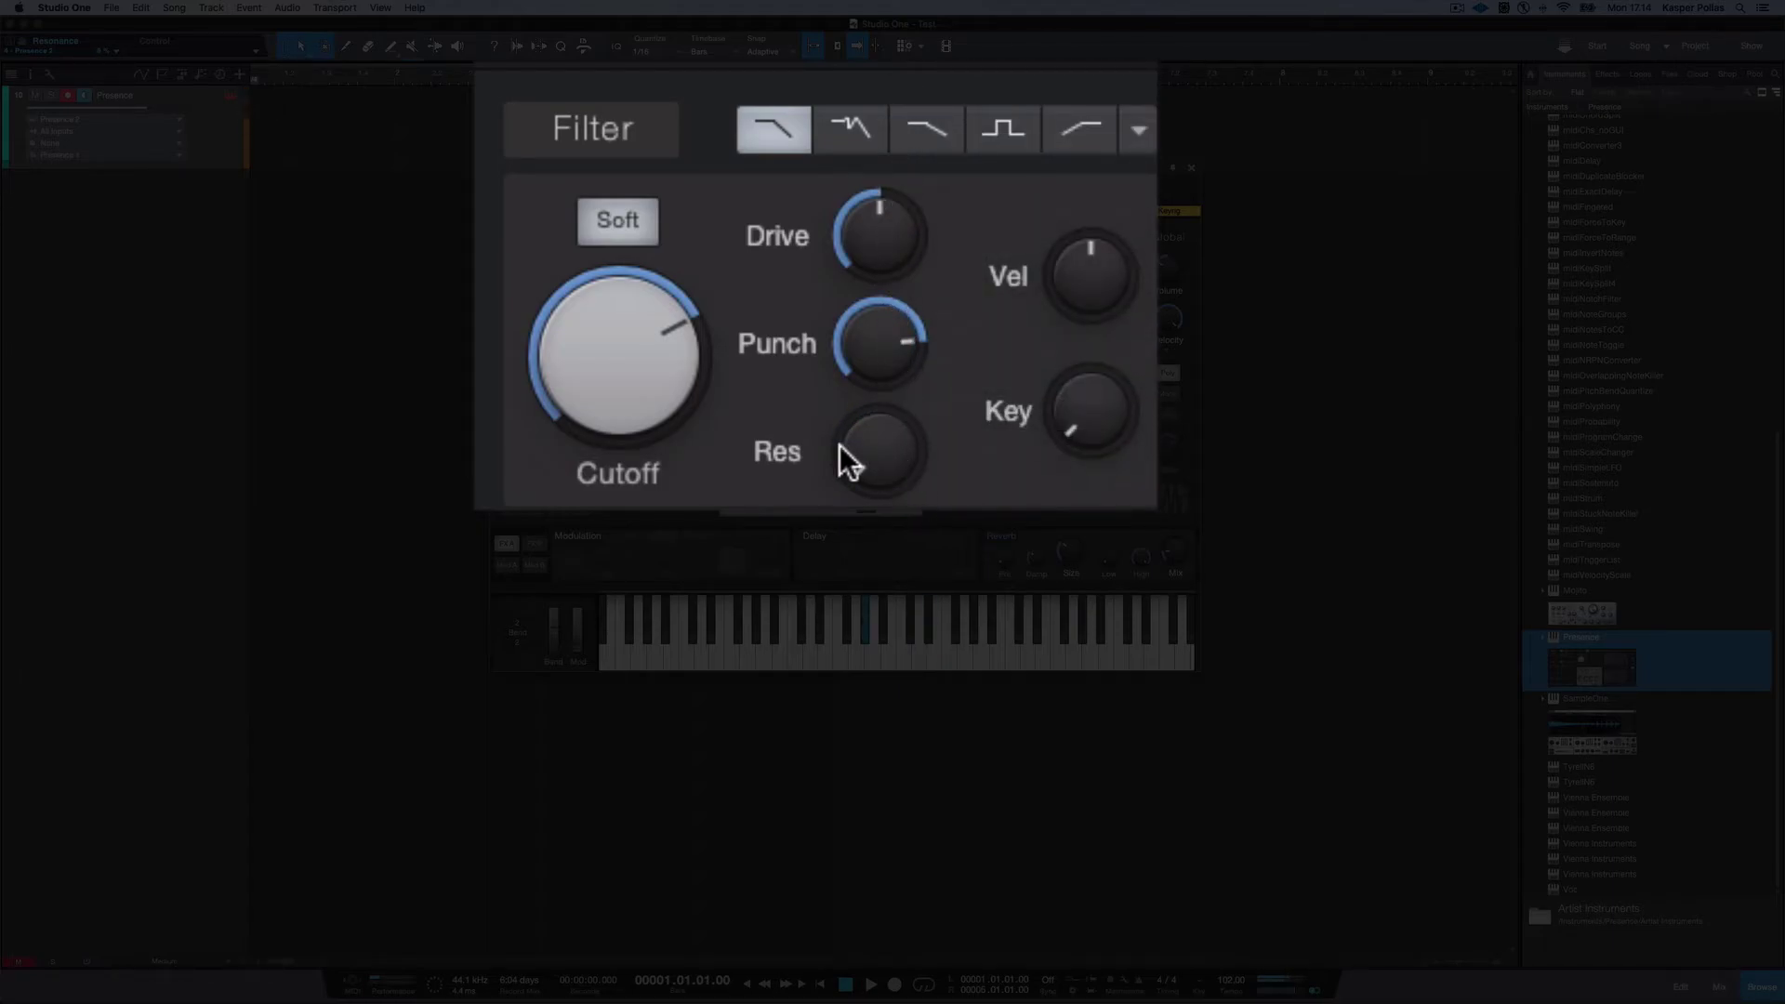
{"action": "left_click_drag", "start_coordinate": [868, 470], "coordinate": [908, 152]}
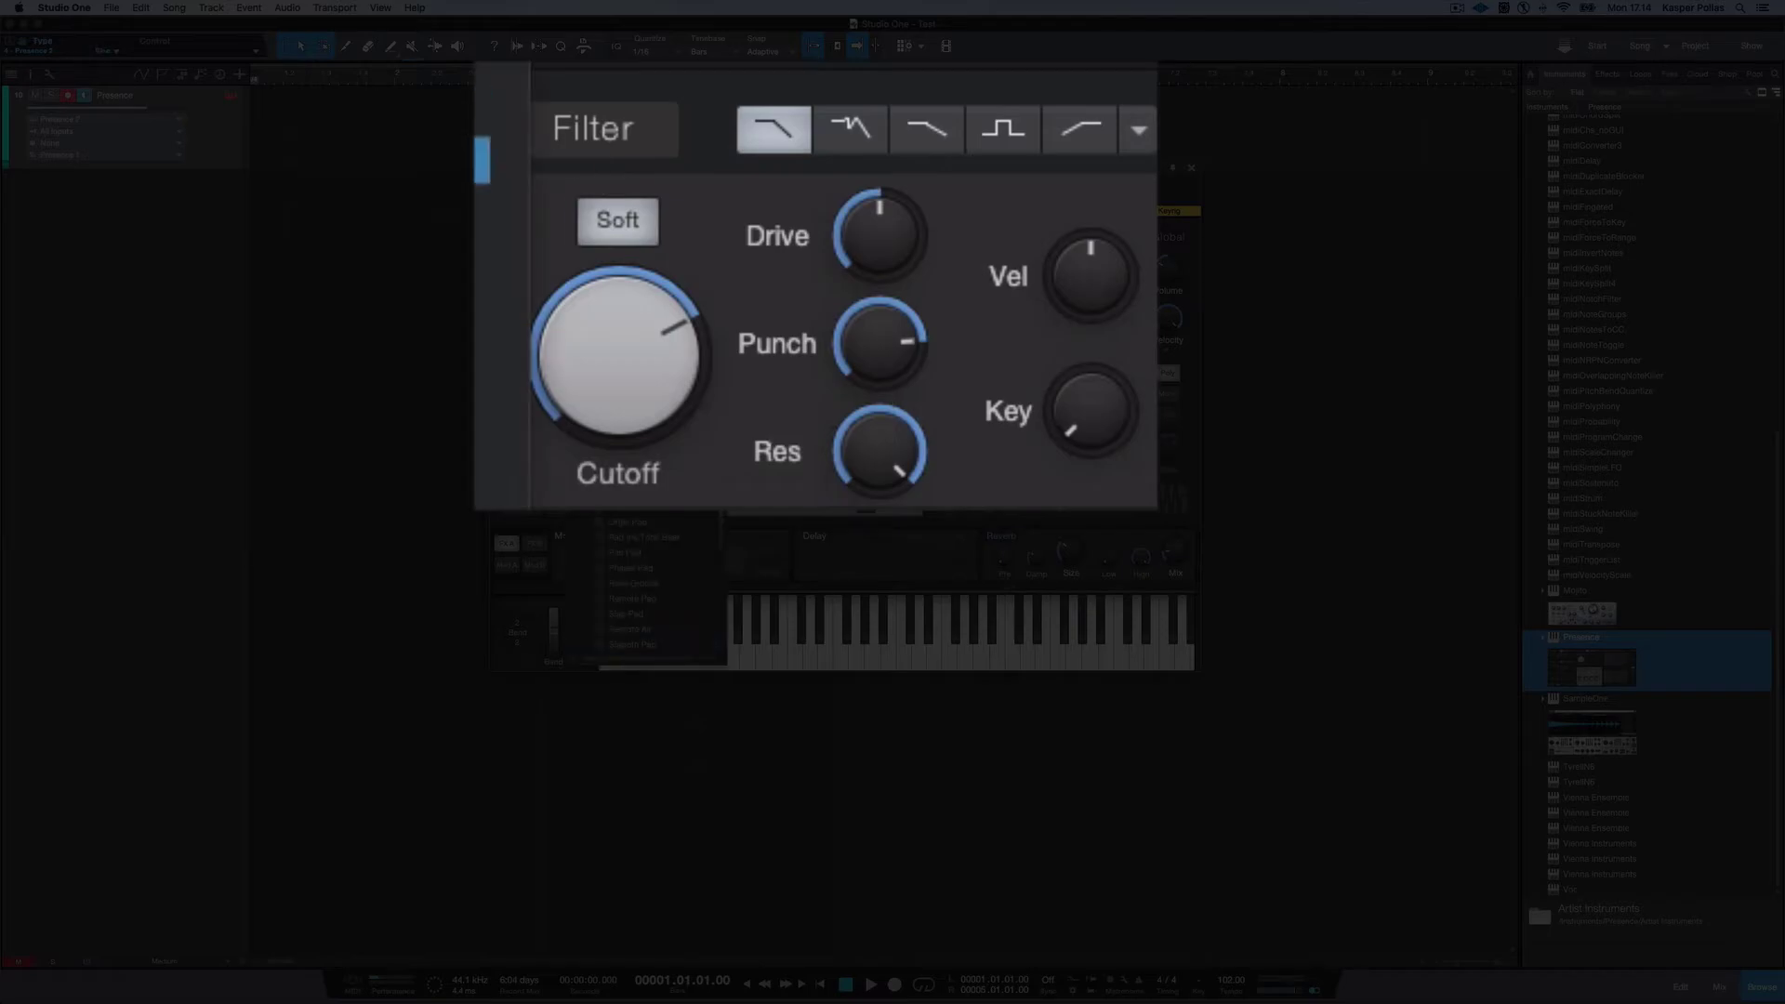
Load another sound from the preset list and lower its filter cutoff to about 2.89 kHz
{"action": "scroll", "coordinate": [660, 585], "scroll_direction": "down", "scroll_amount": 10}
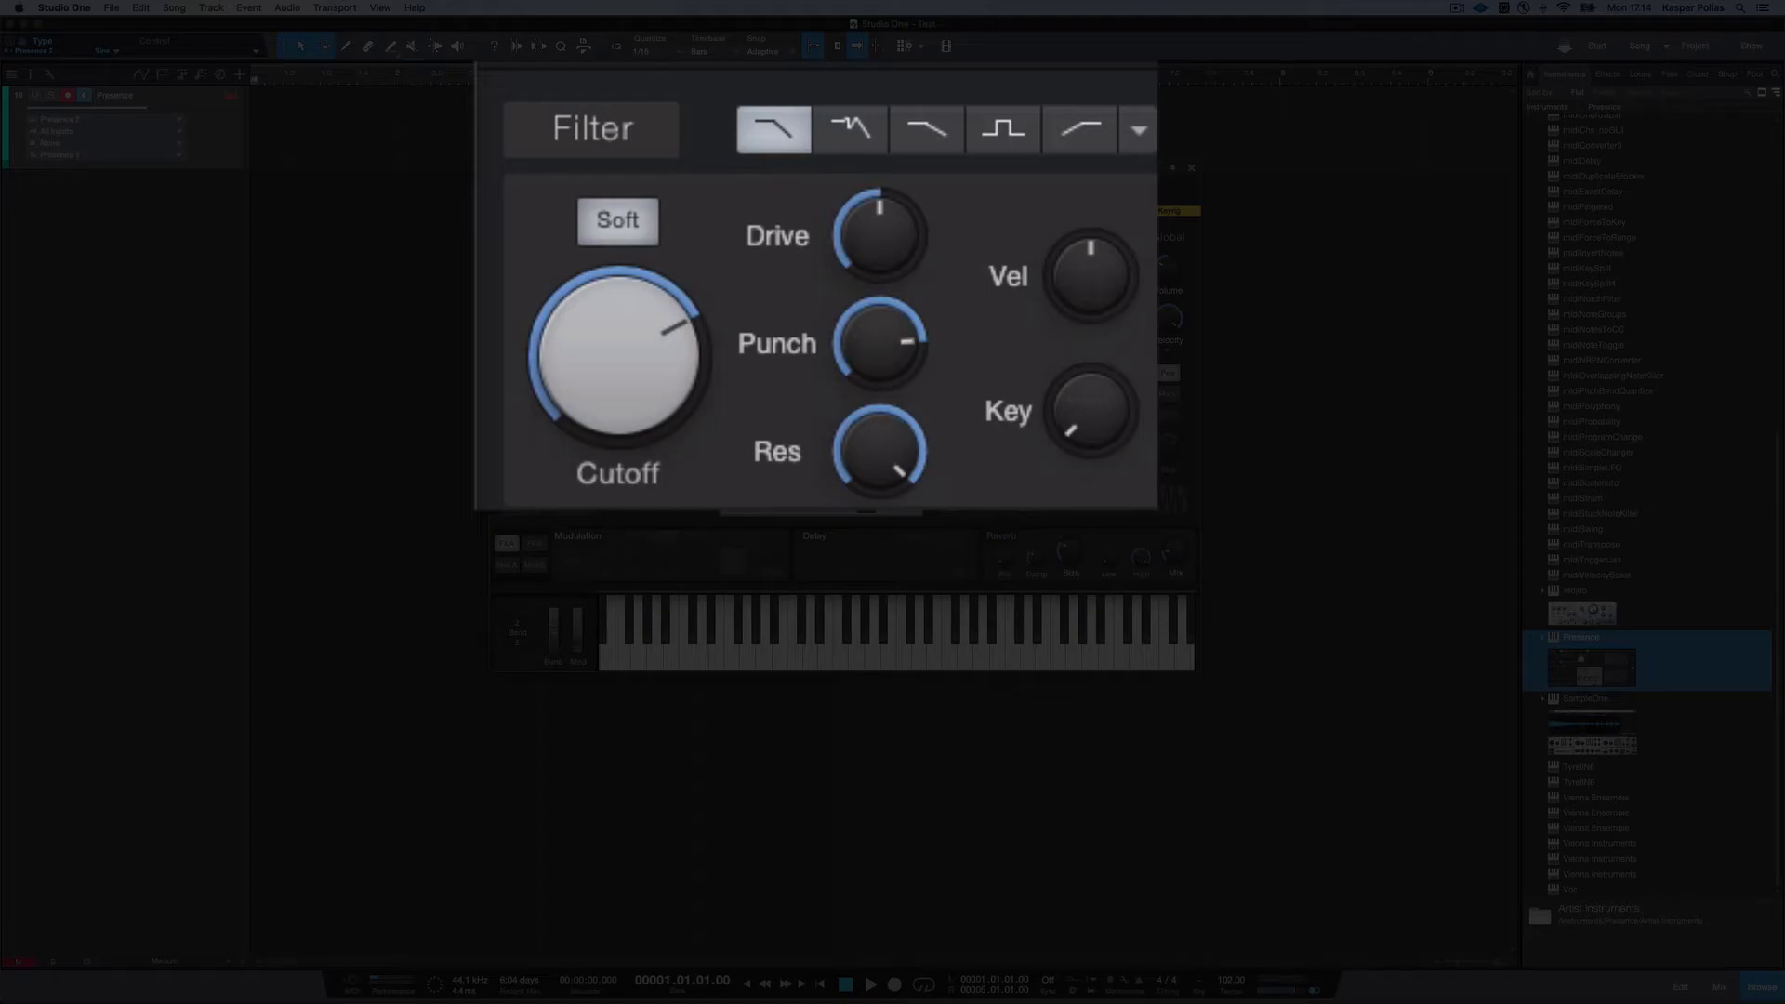
{"action": "scroll", "coordinate": [650, 567], "scroll_direction": "down", "scroll_amount": 3}
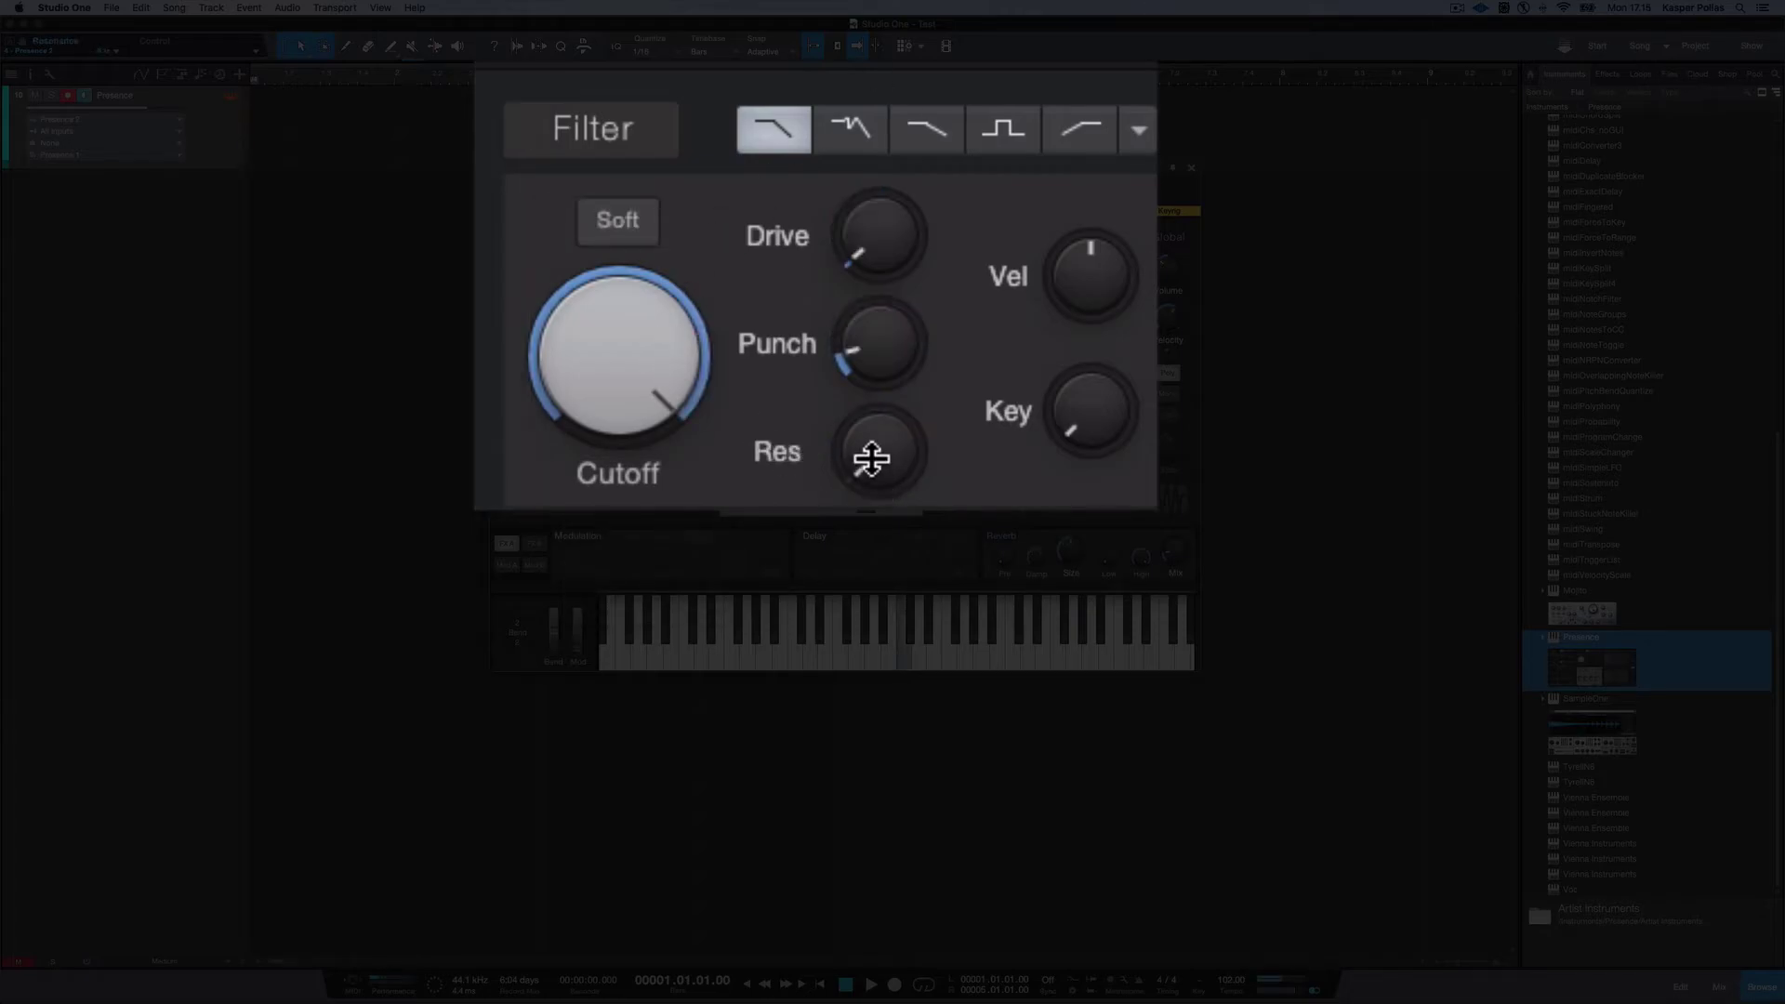
{"action": "left_click_drag", "start_coordinate": [657, 351], "coordinate": [633, 446]}
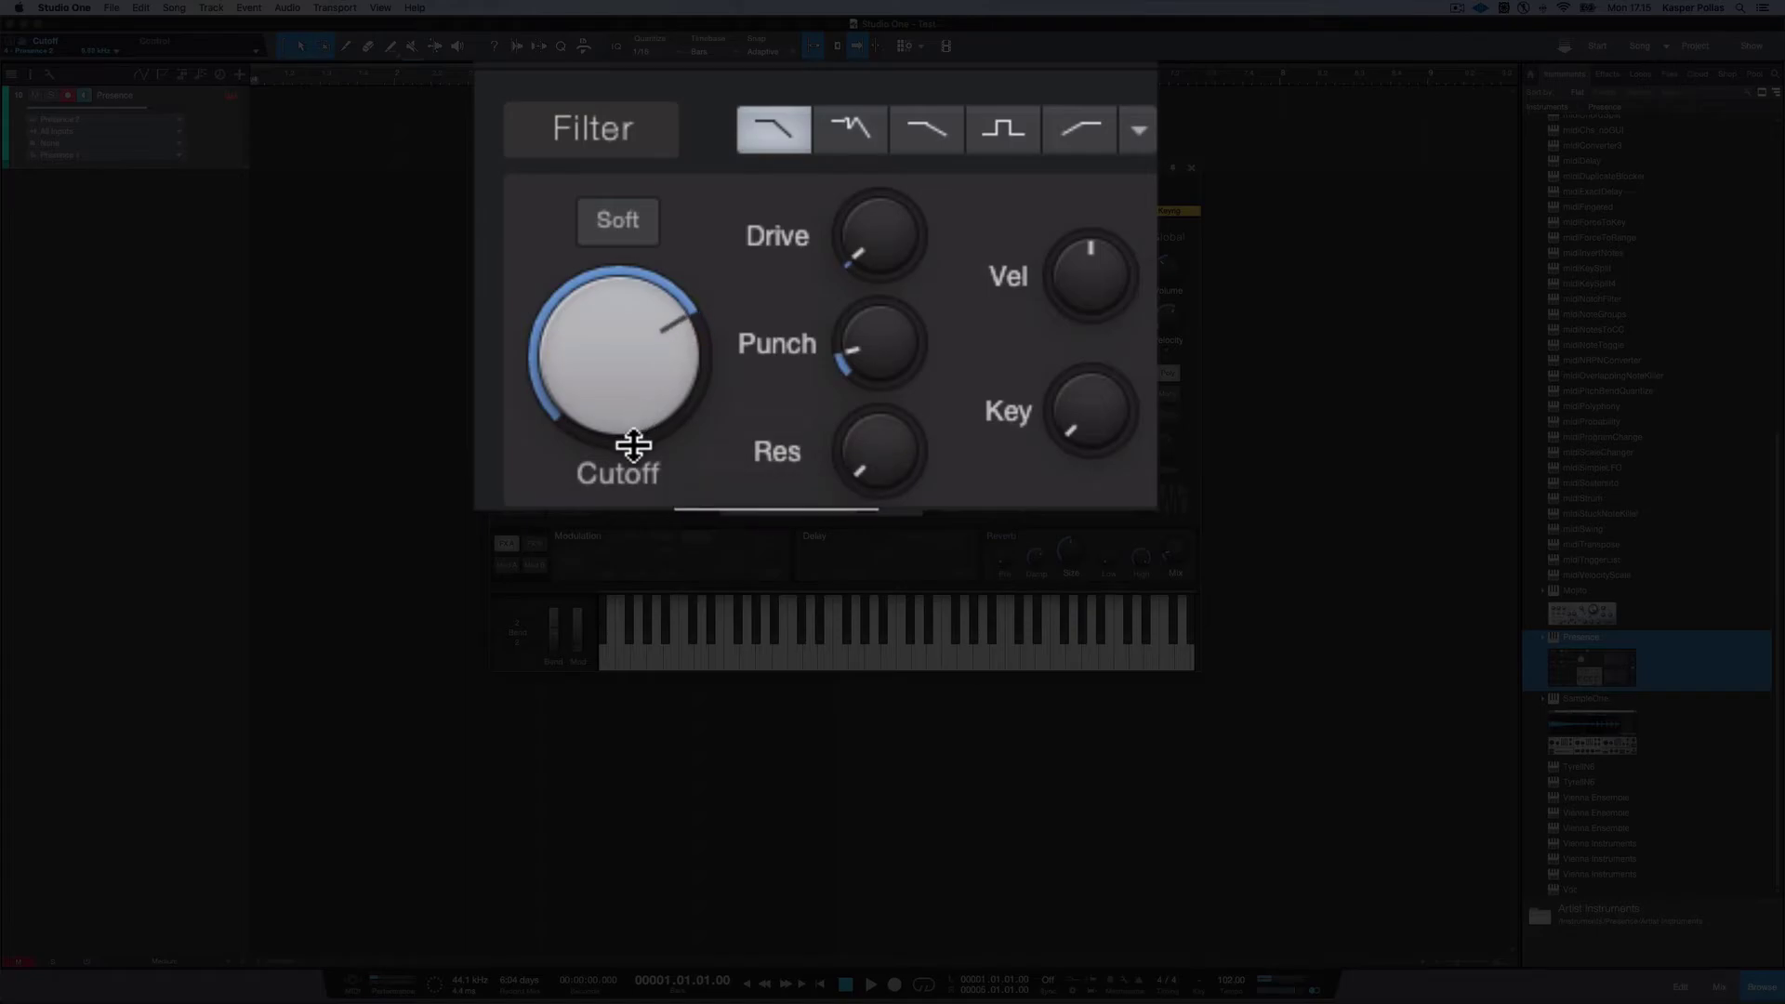
Sweep the filter's resonance up to maximum, down to minimum and back up to maximum
{"action": "left_click_drag", "start_coordinate": [862, 464], "coordinate": [966, 73]}
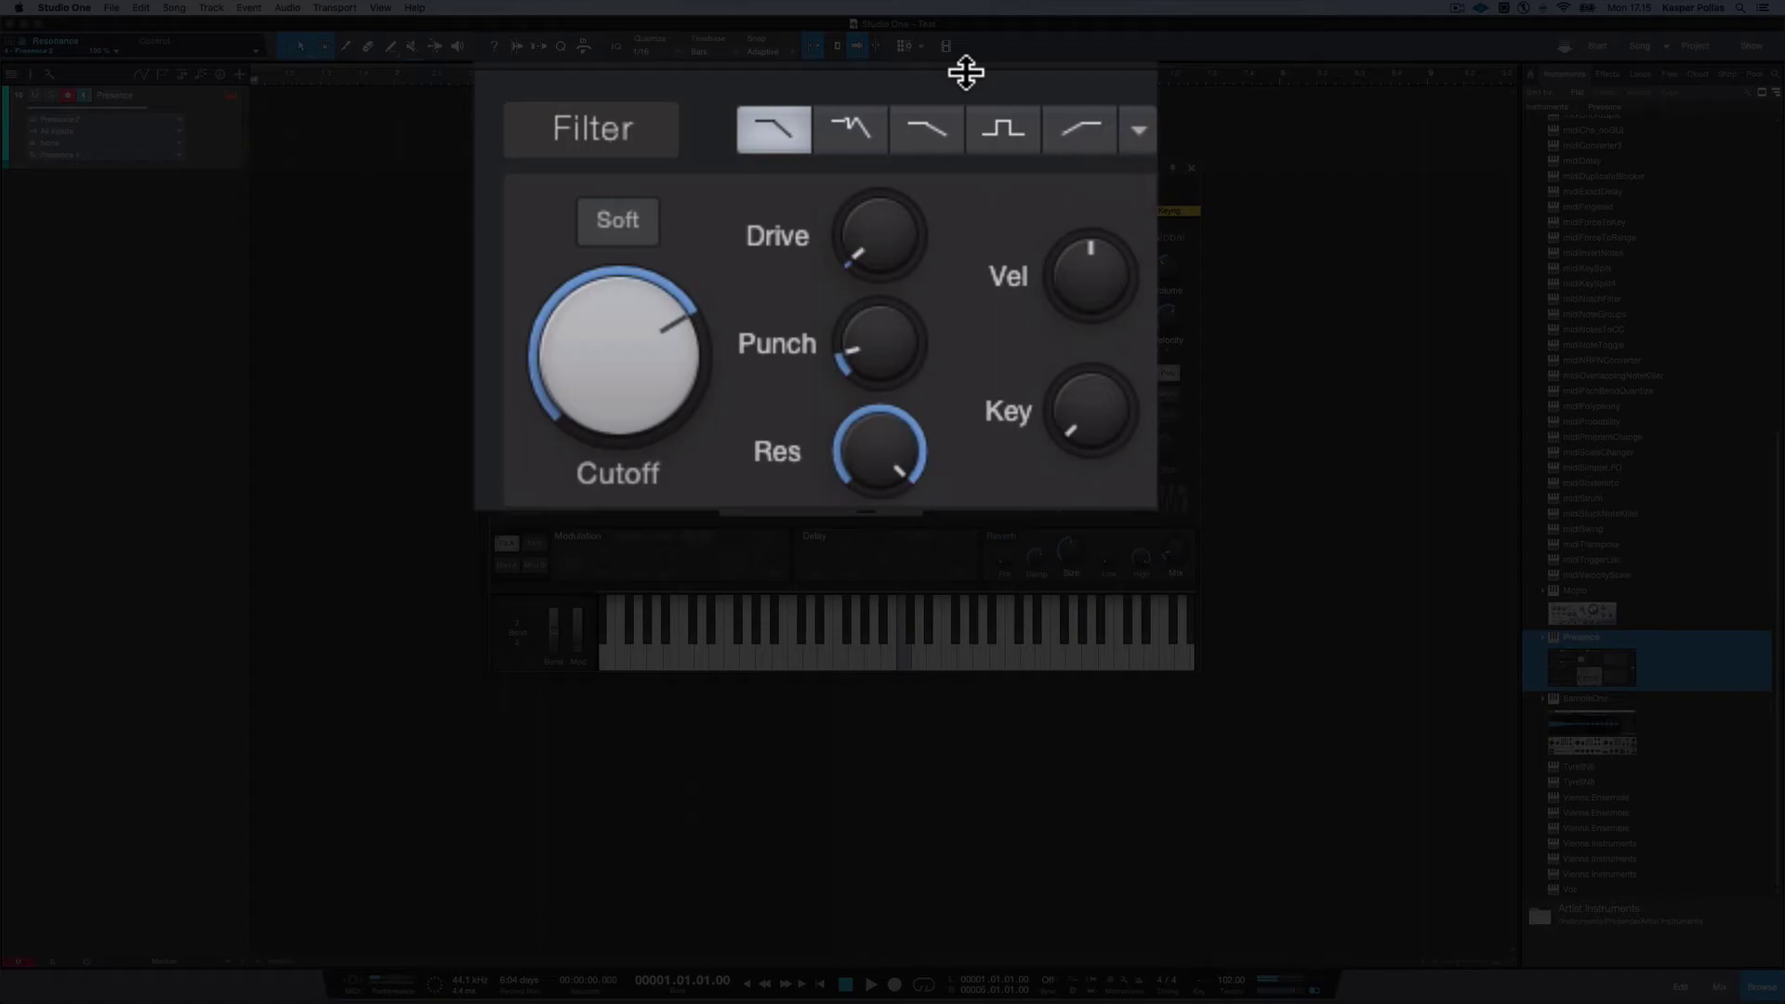
{"action": "left_click_drag", "start_coordinate": [964, 72], "coordinate": [953, 520]}
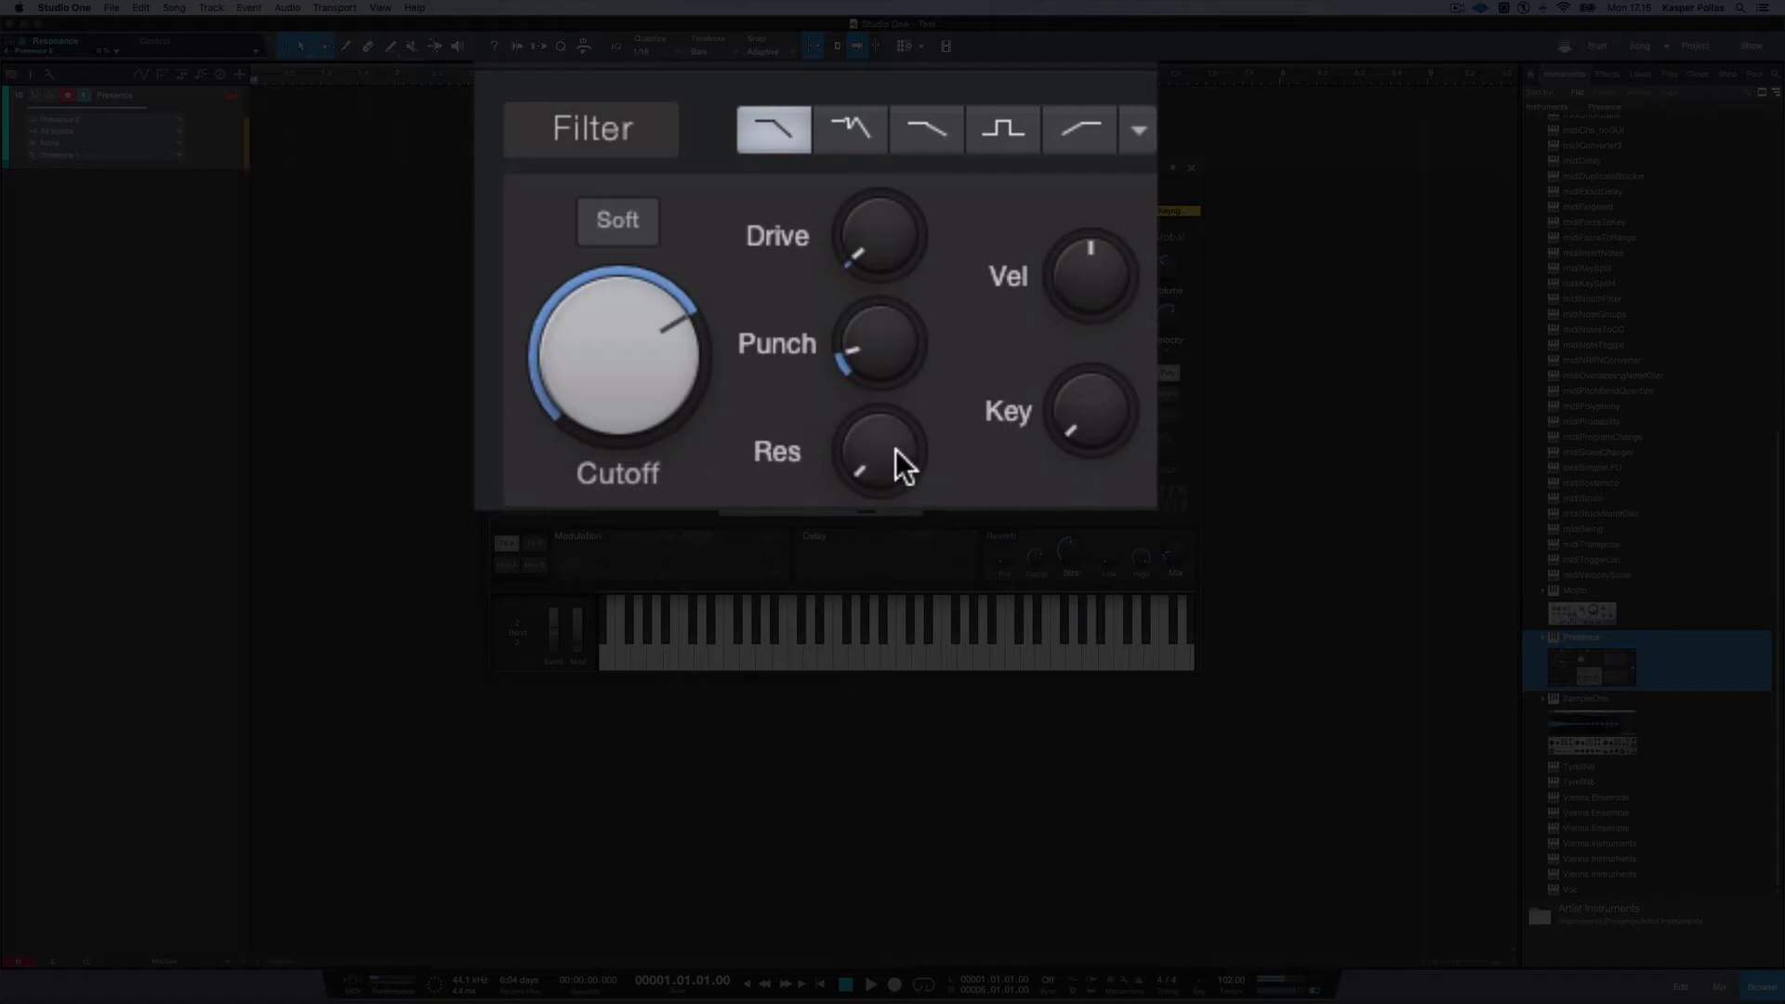
{"action": "left_click_drag", "start_coordinate": [888, 457], "coordinate": [926, 56]}
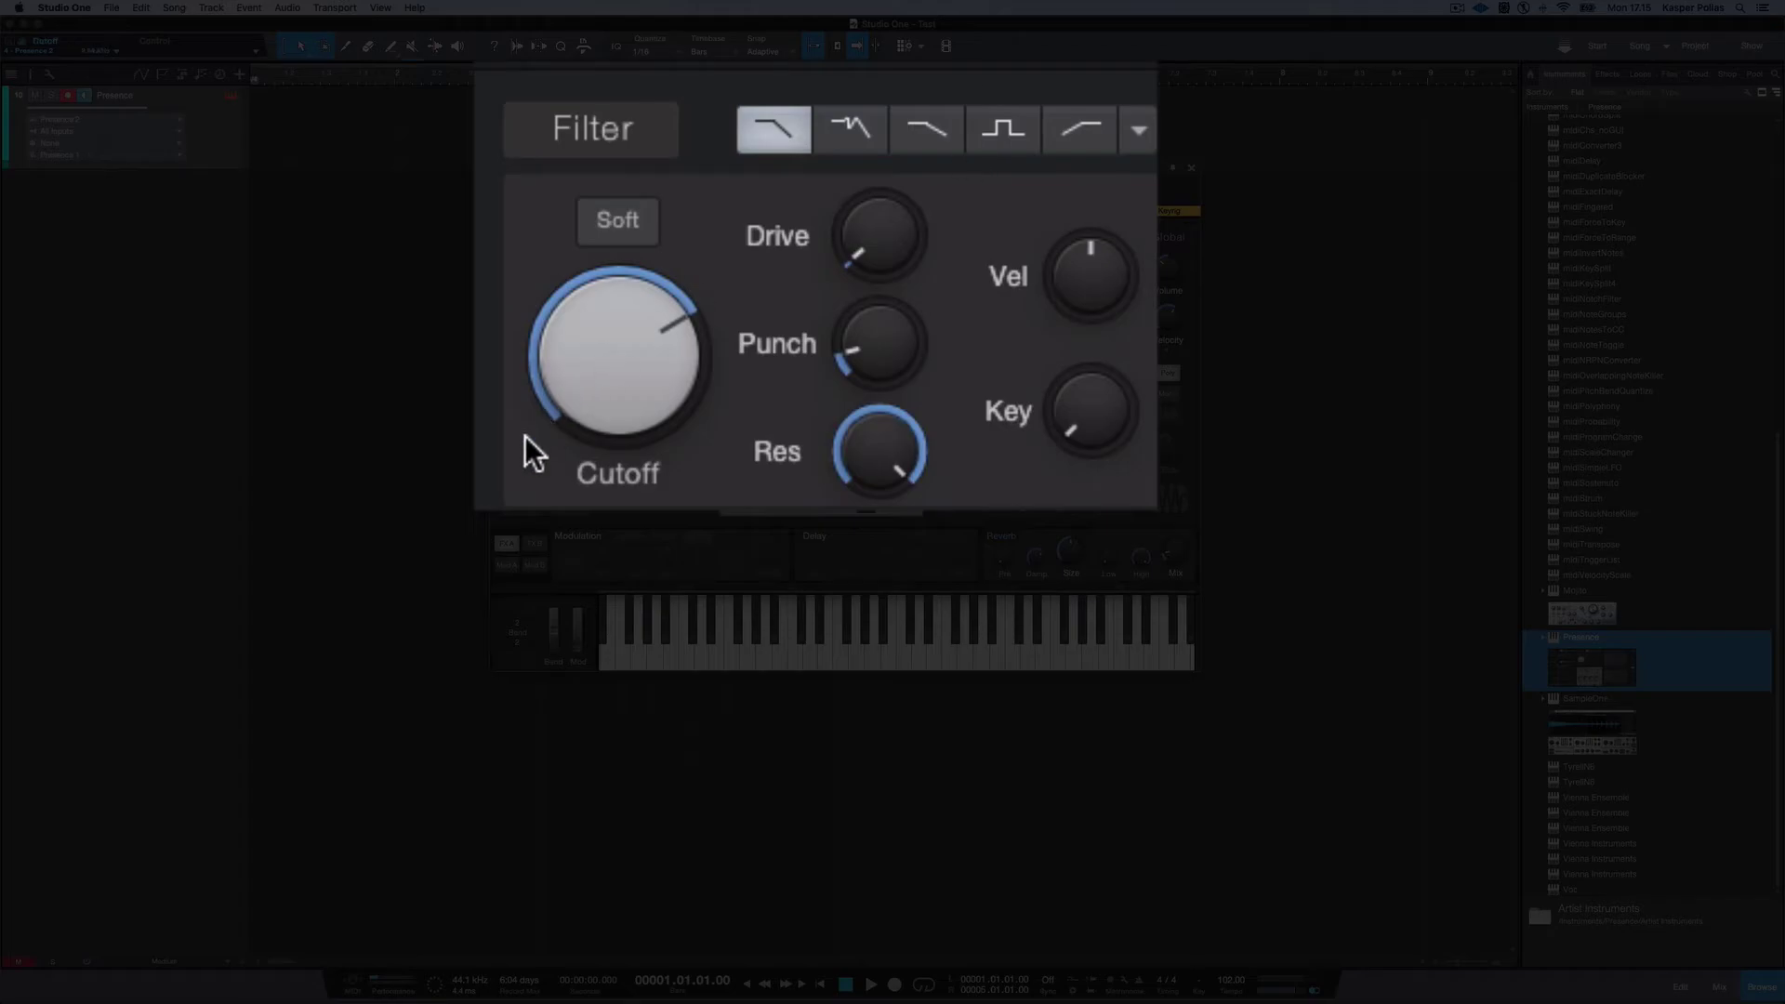
Lower the filter cutoff to 532.1 Hz while keeping the resonance at its maximum
{"action": "mouse_move", "coordinate": [675, 335]}
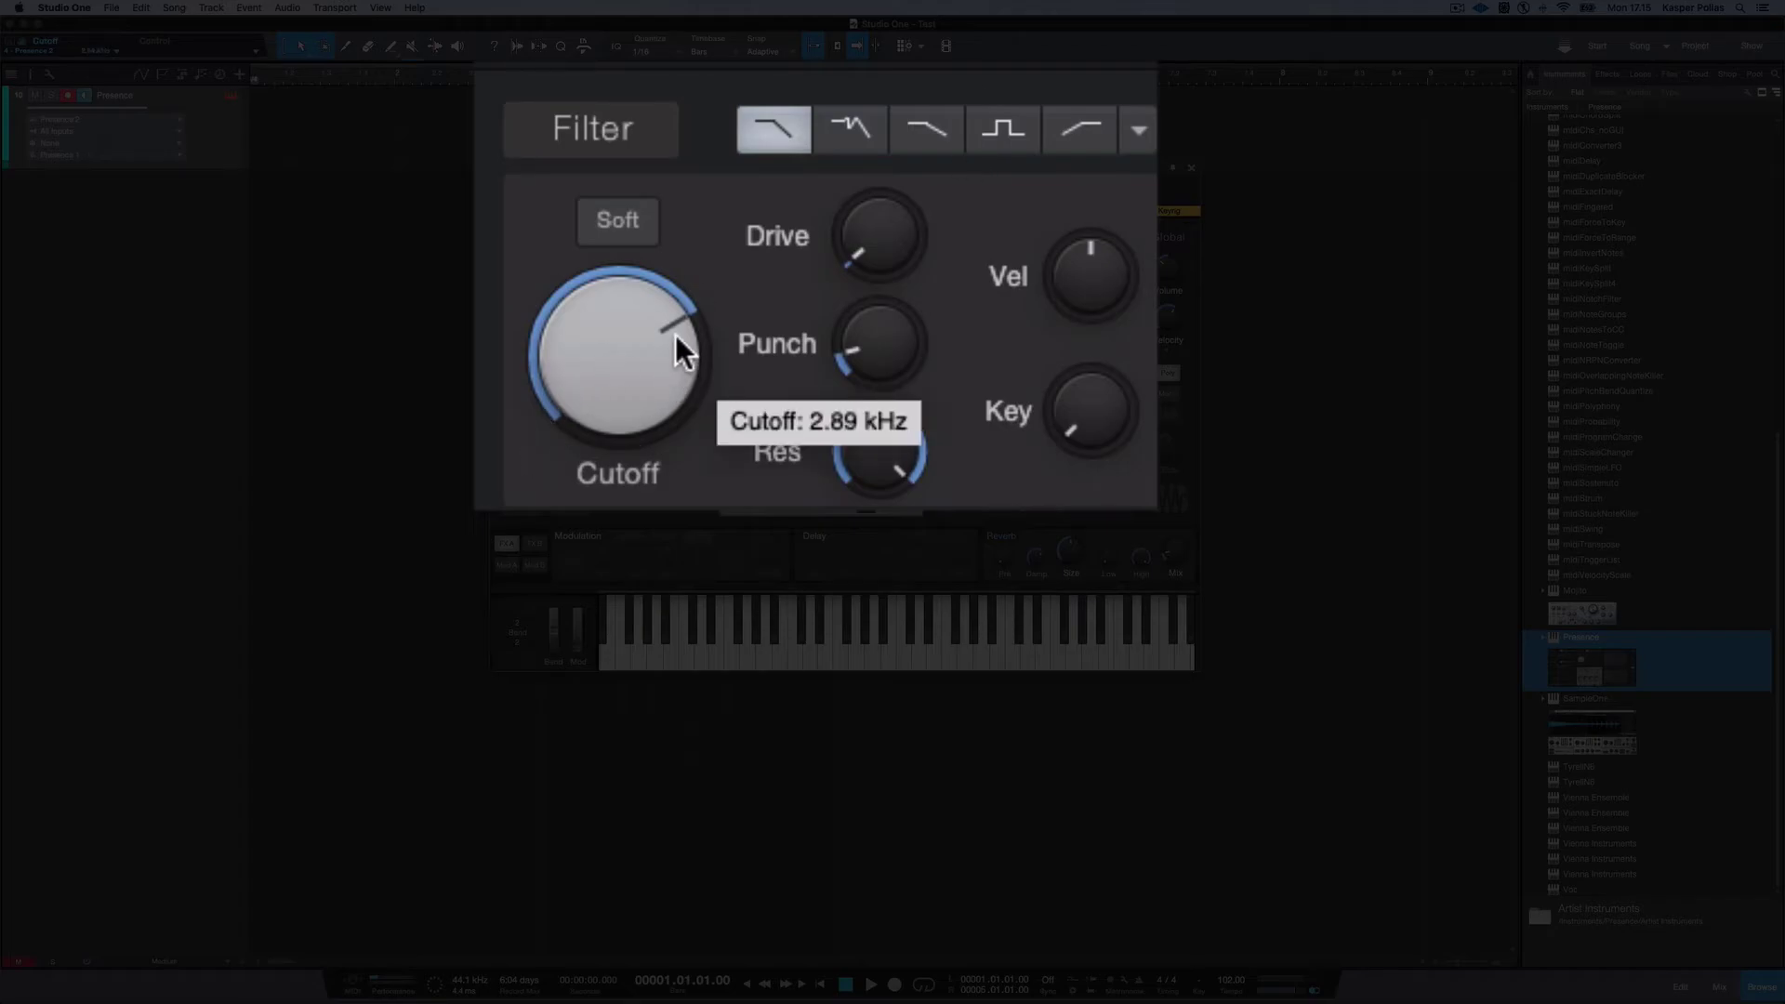
{"action": "left_click_drag", "start_coordinate": [638, 325], "coordinate": [622, 420]}
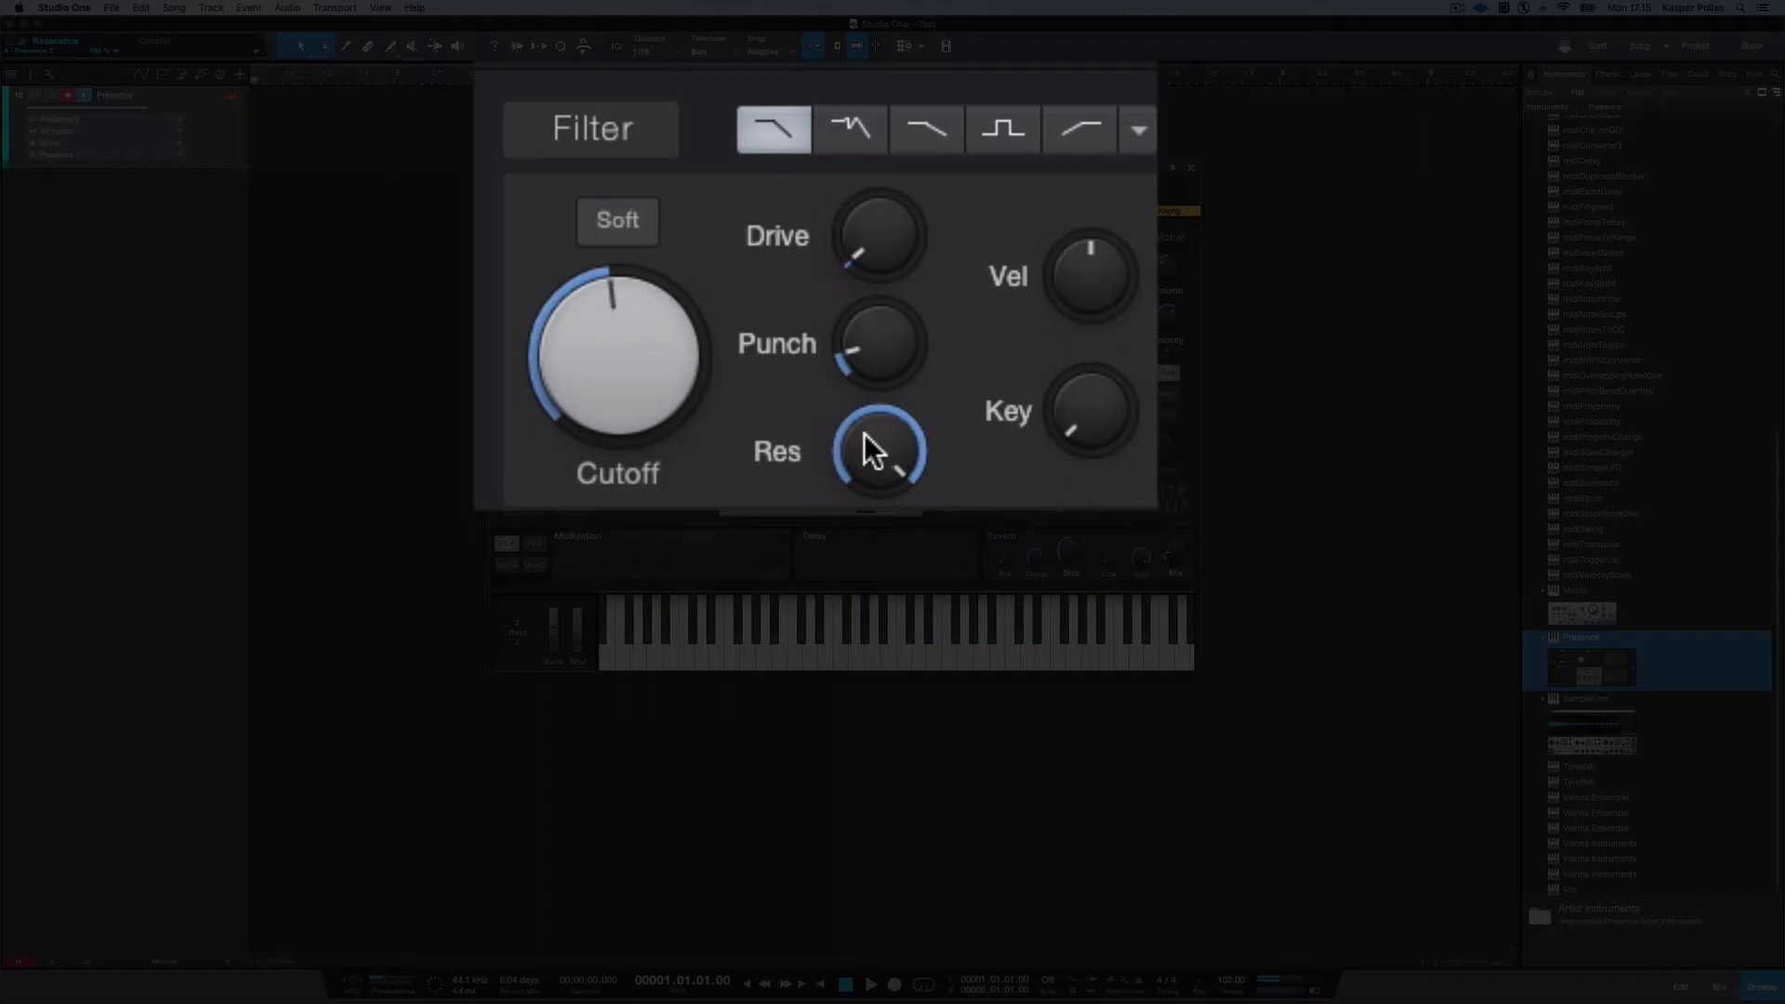
{"action": "left_click_drag", "start_coordinate": [617, 305], "coordinate": [617, 306]}
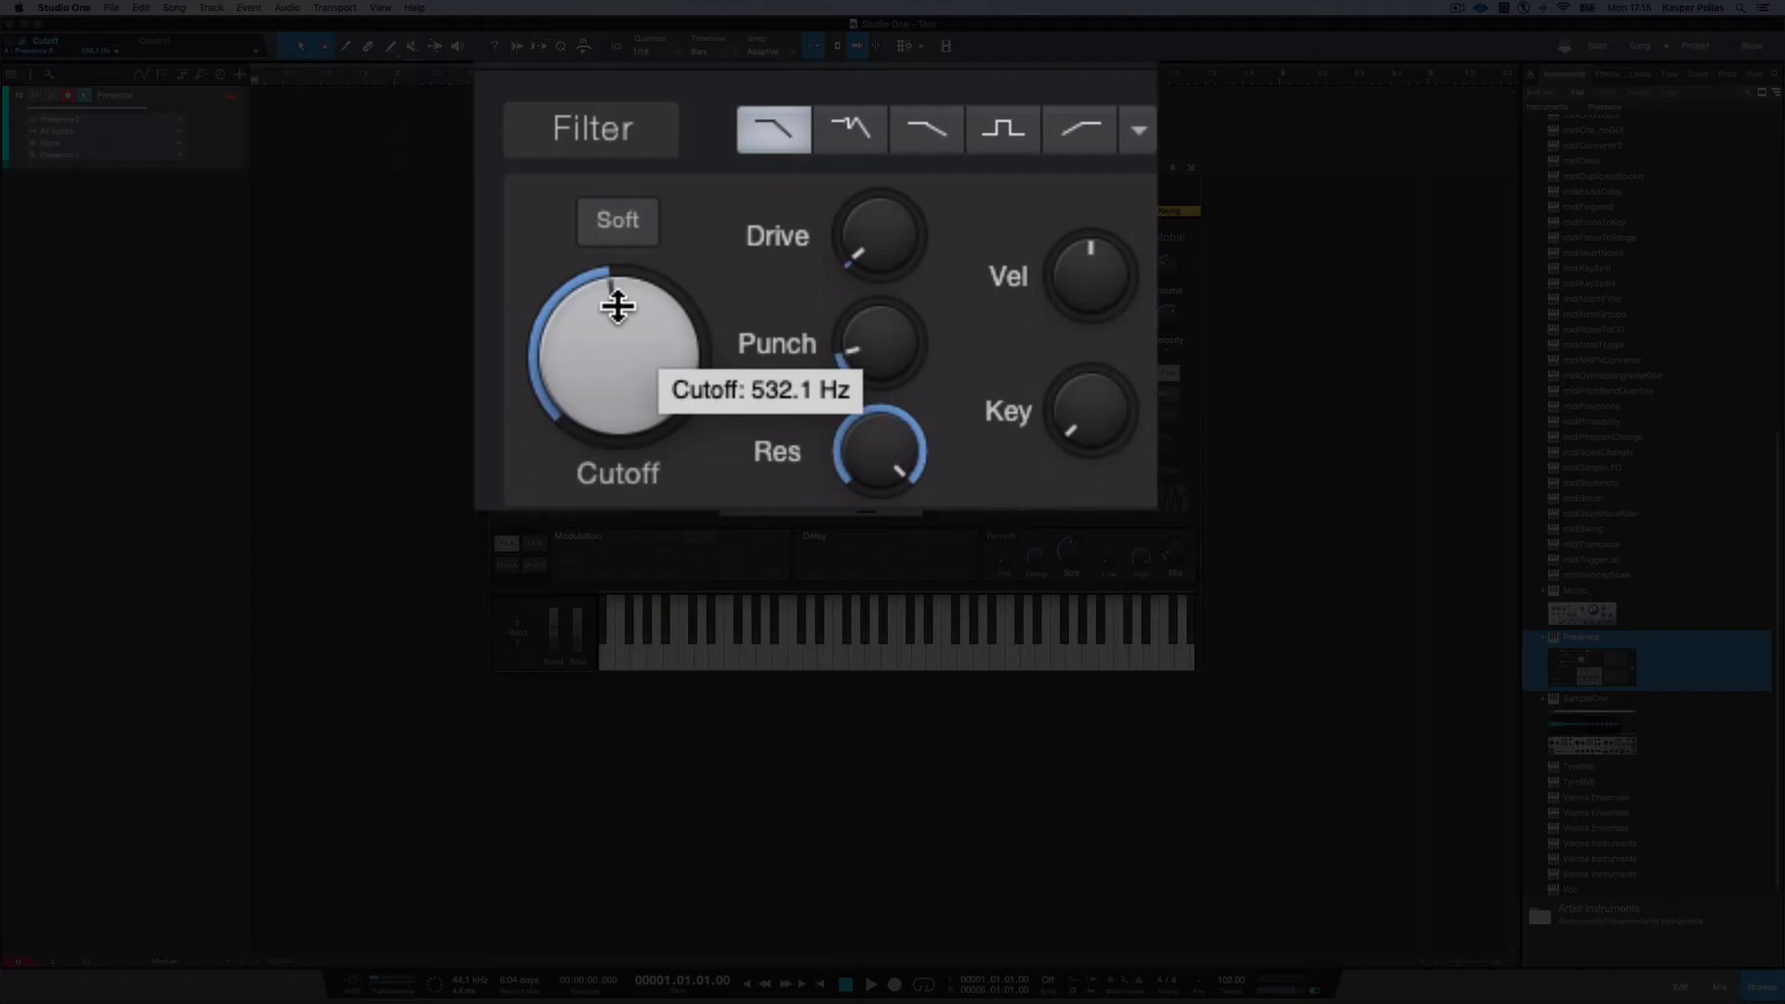
{"action": "left_click_drag", "start_coordinate": [617, 304], "coordinate": [617, 304]}
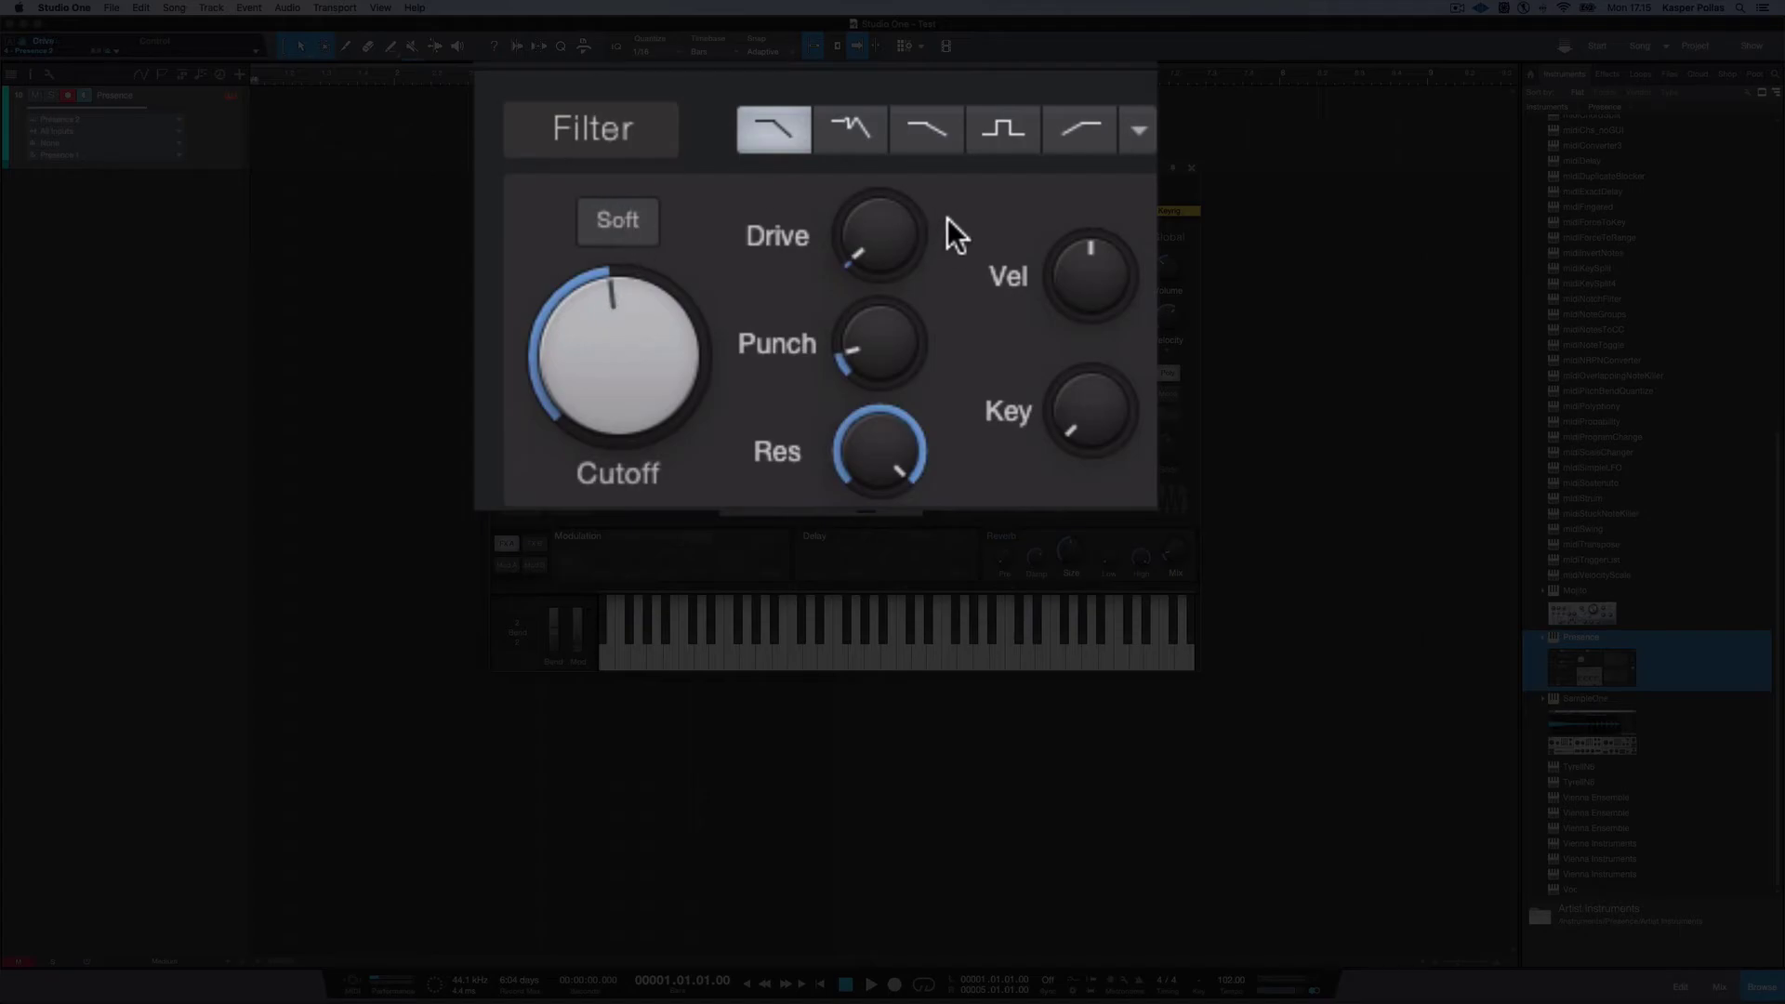
Lower the filter cutoff, and raise the filter's Vel amount to its maximum before turning it down below centre
{"action": "mouse_move", "coordinate": [669, 393]}
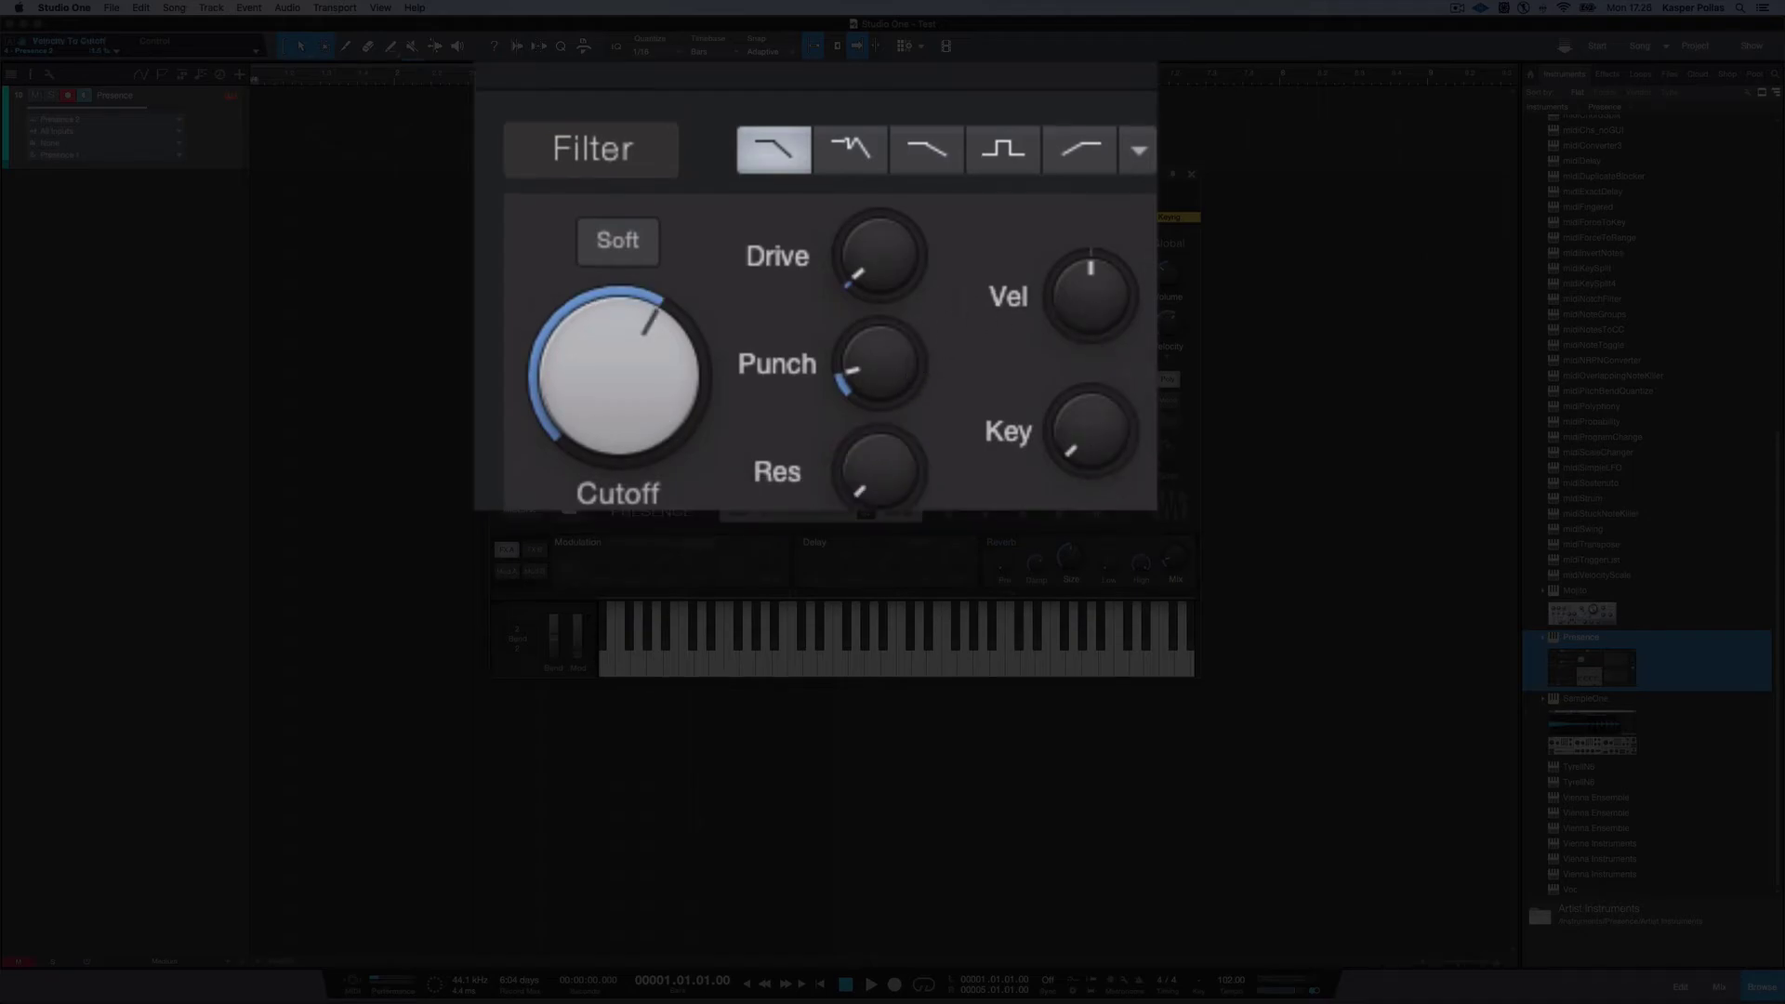
{"action": "mouse_move", "coordinate": [1101, 293]}
{"action": "left_click_drag", "start_coordinate": [617, 351], "coordinate": [619, 398]}
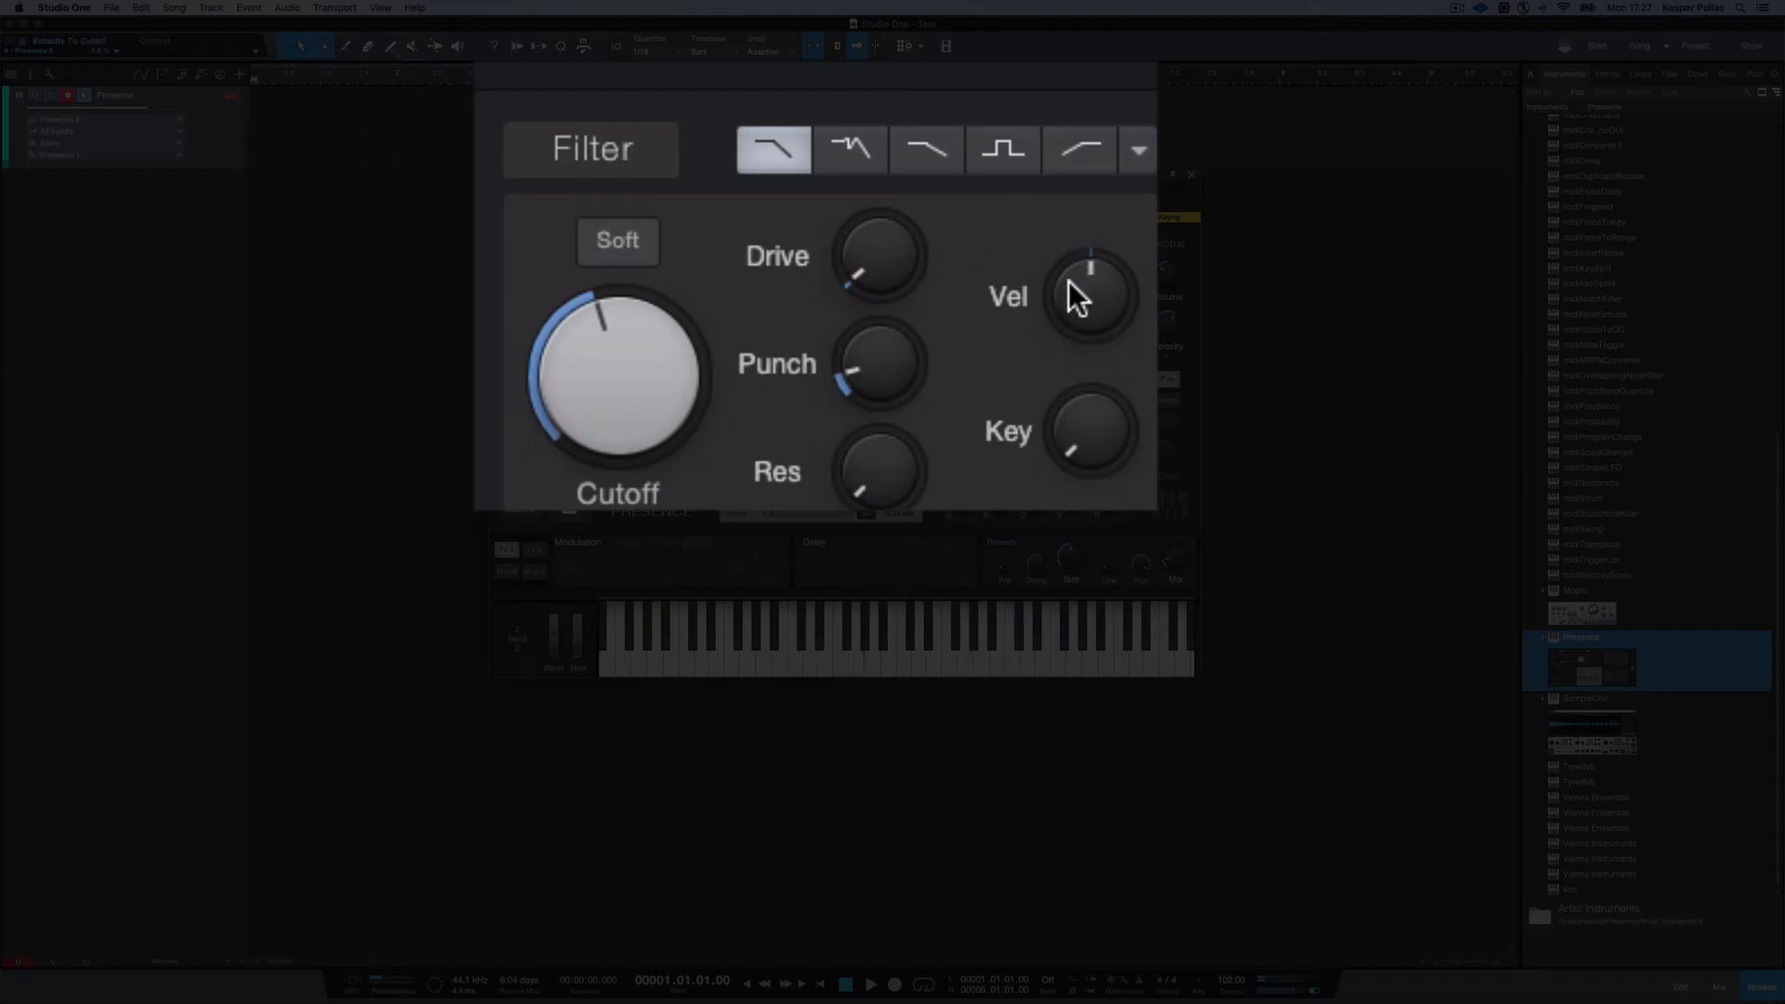
{"action": "left_click_drag", "start_coordinate": [1091, 287], "coordinate": [1105, 75]}
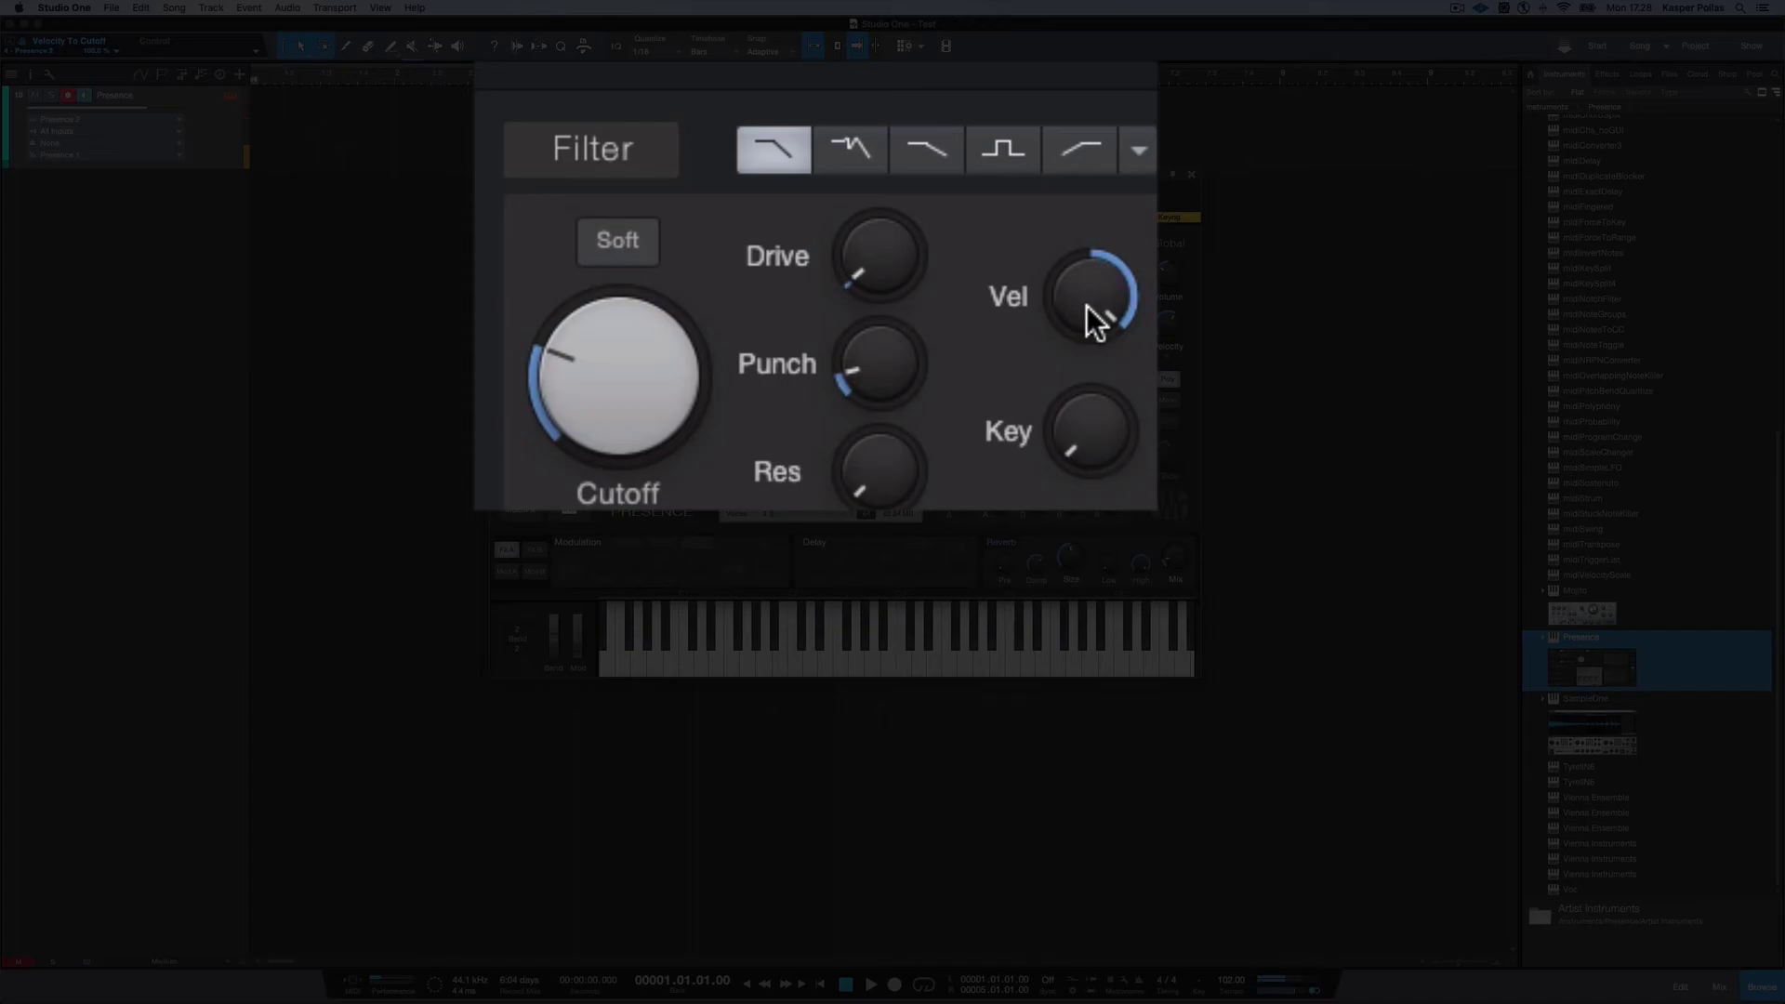
{"action": "left_click_drag", "start_coordinate": [1098, 305], "coordinate": [1089, 525]}
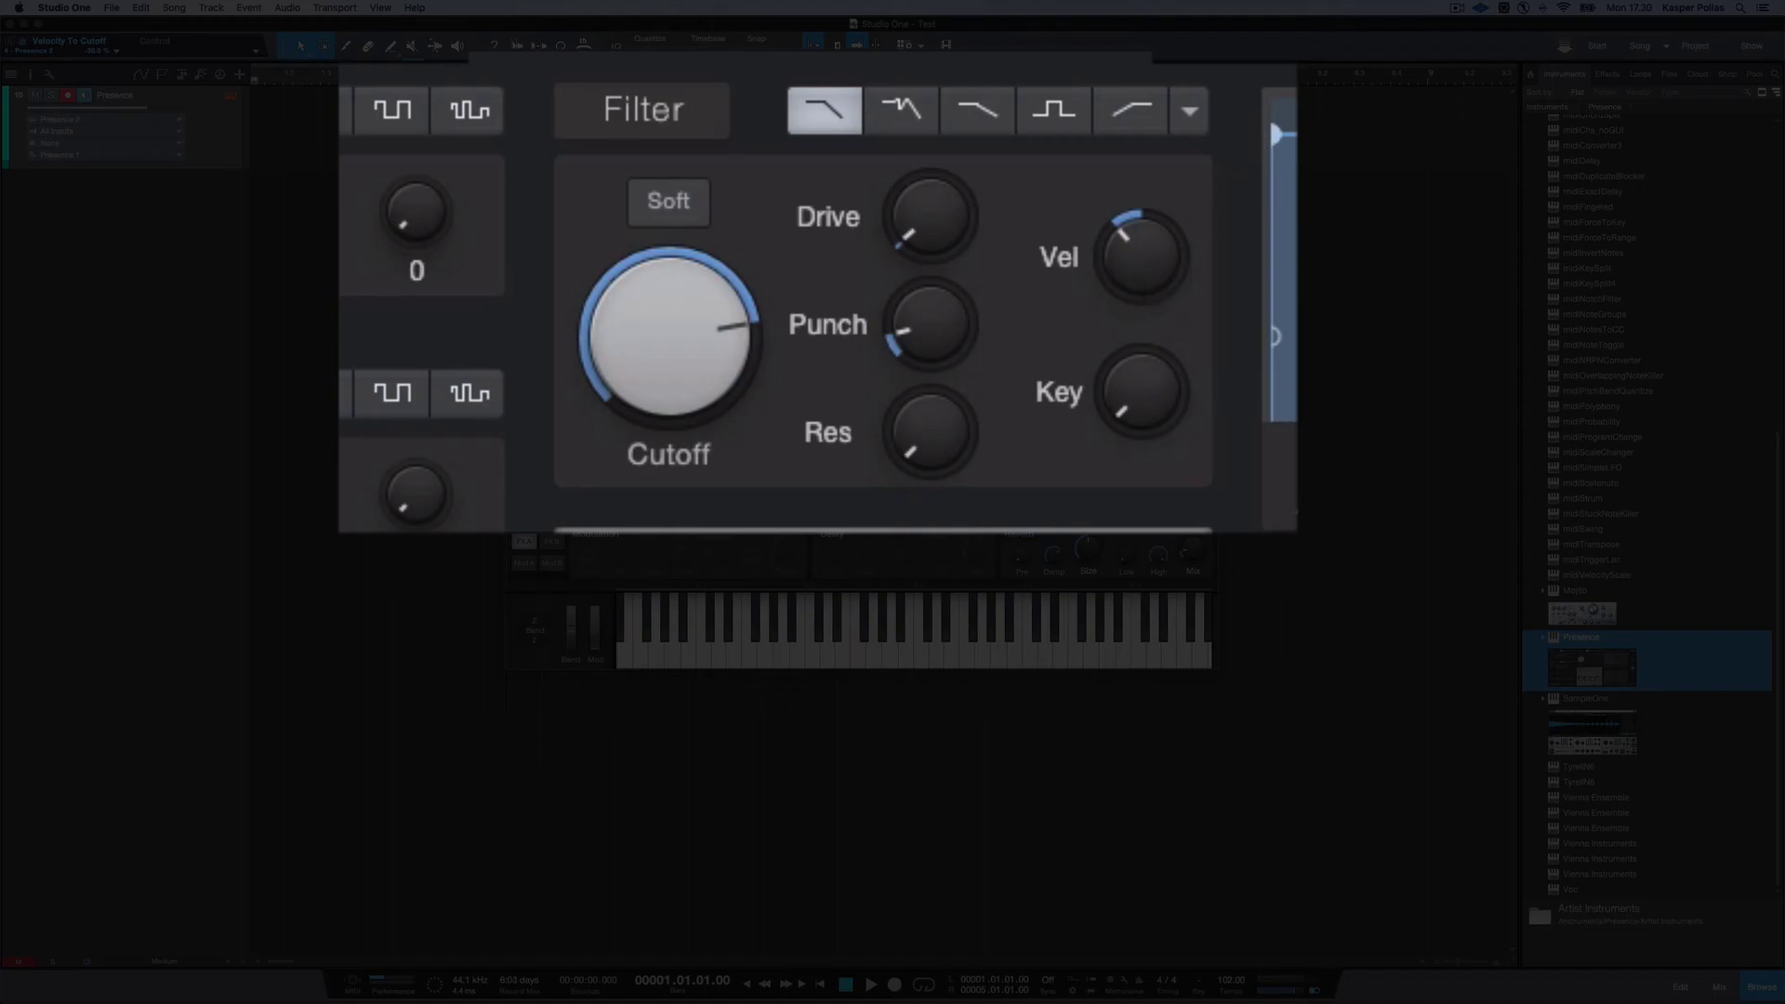
Raise the filter's Key amount to its maximum, lower it to 0.0 % and raise it again to 100.0 %
{"action": "mouse_move", "coordinate": [1140, 420]}
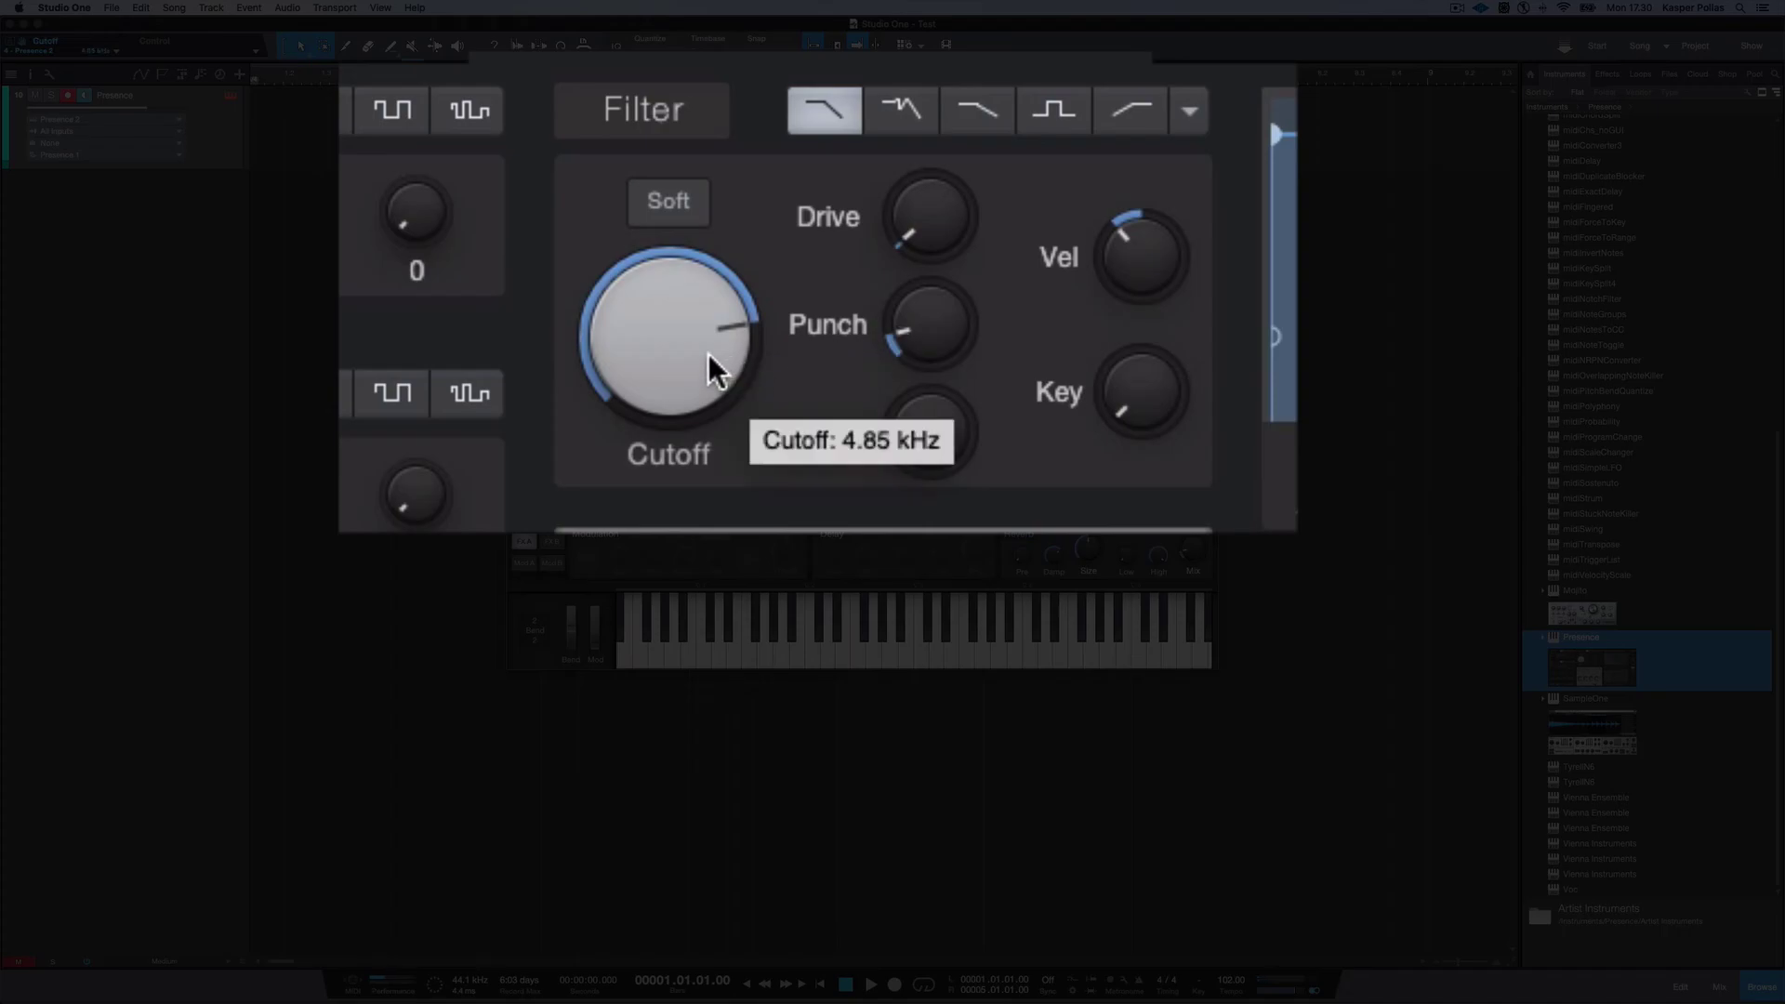
{"action": "left_click_drag", "start_coordinate": [1144, 412], "coordinate": [1220, 37]}
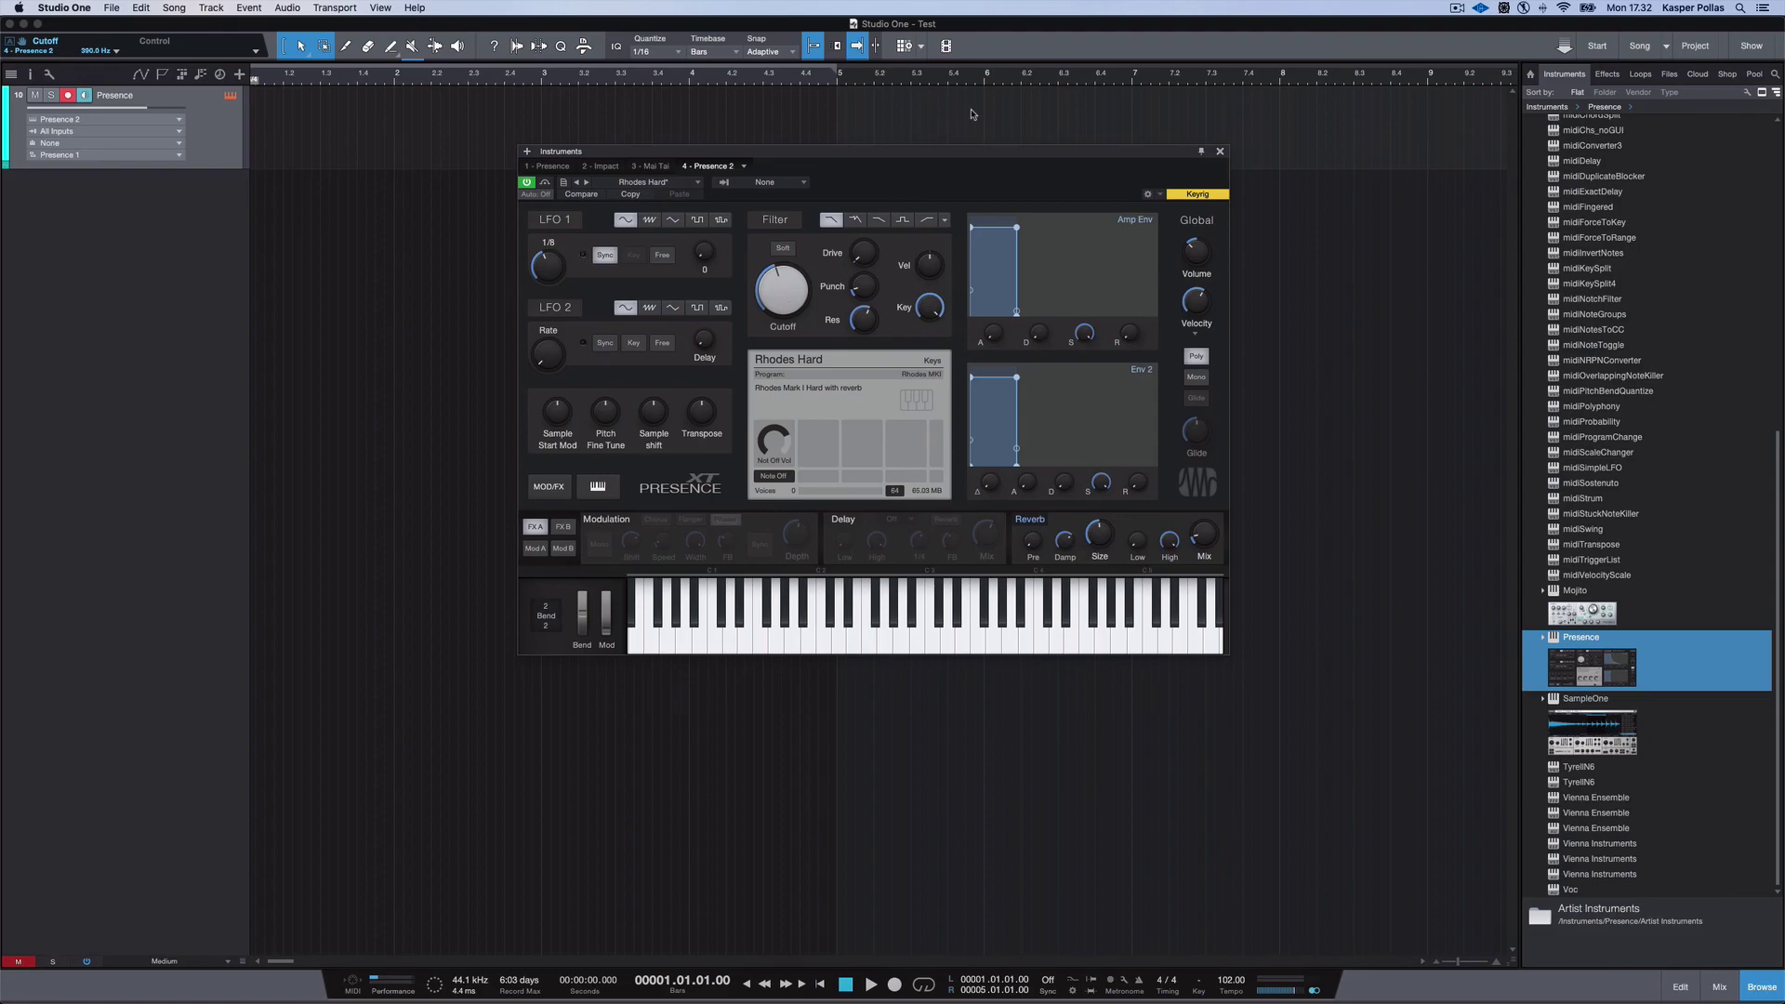
{"action": "mouse_move", "coordinate": [931, 308]}
{"action": "left_click_drag", "start_coordinate": [930, 307], "coordinate": [931, 483]}
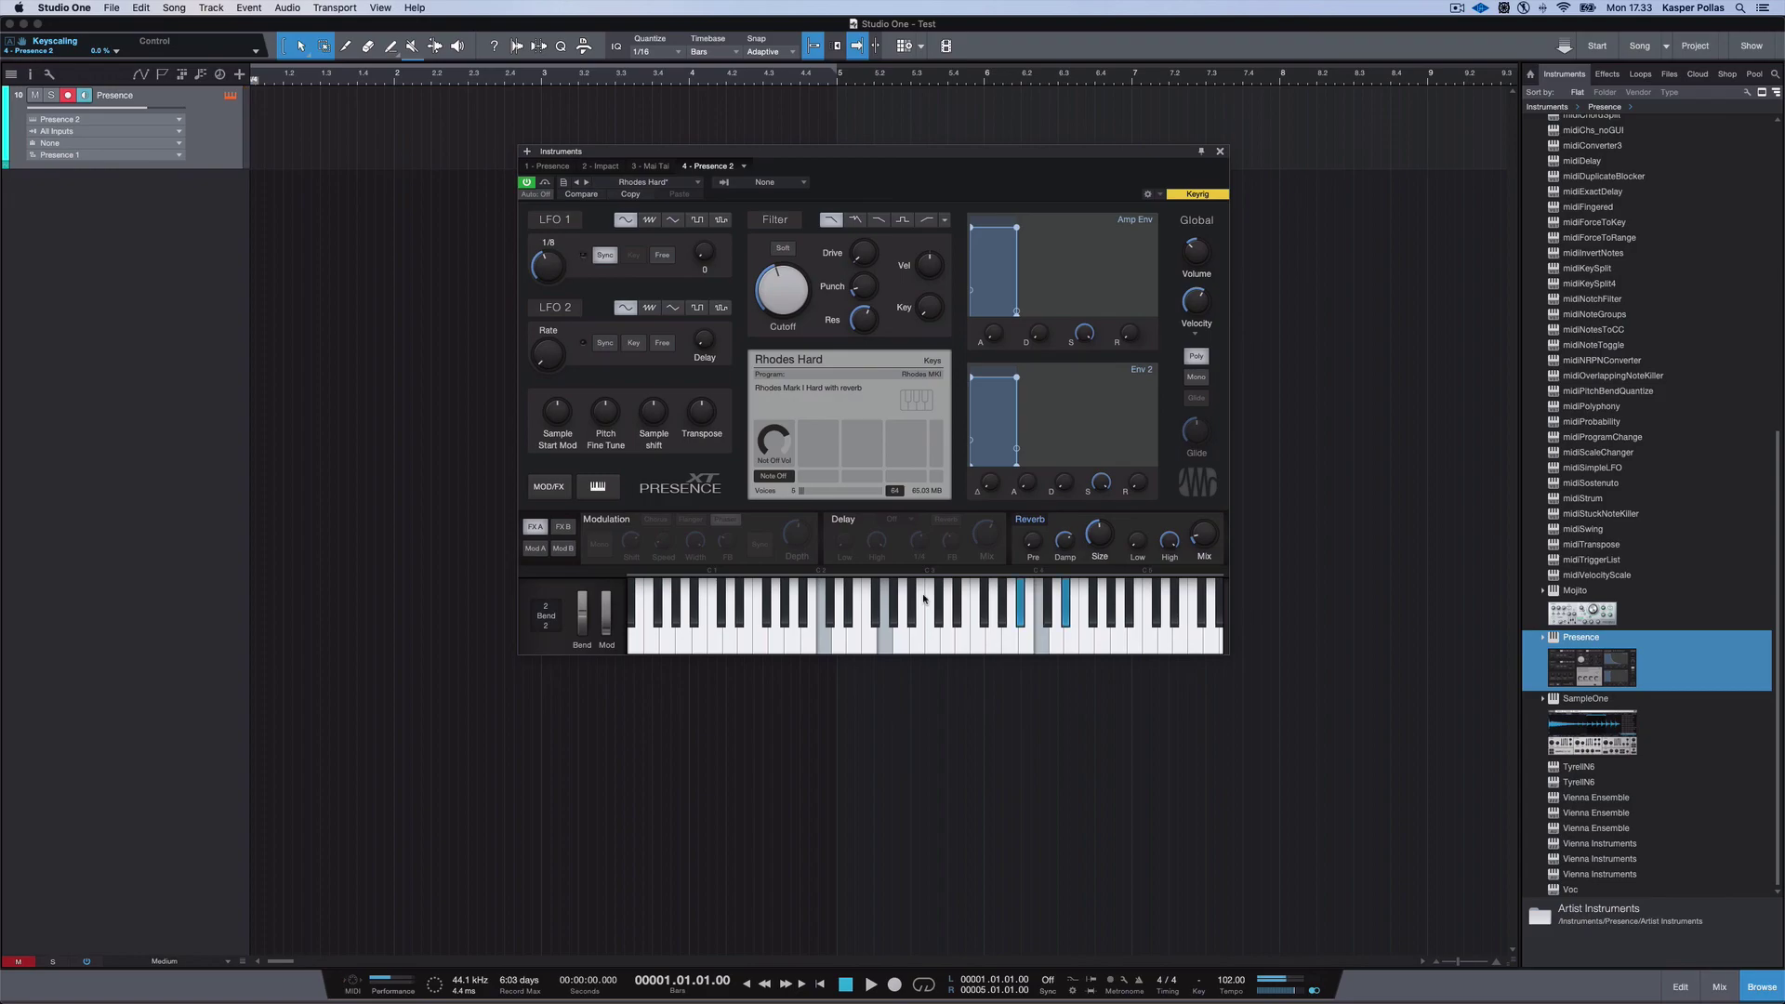
{"action": "left_click_drag", "start_coordinate": [929, 307], "coordinate": [998, 4]}
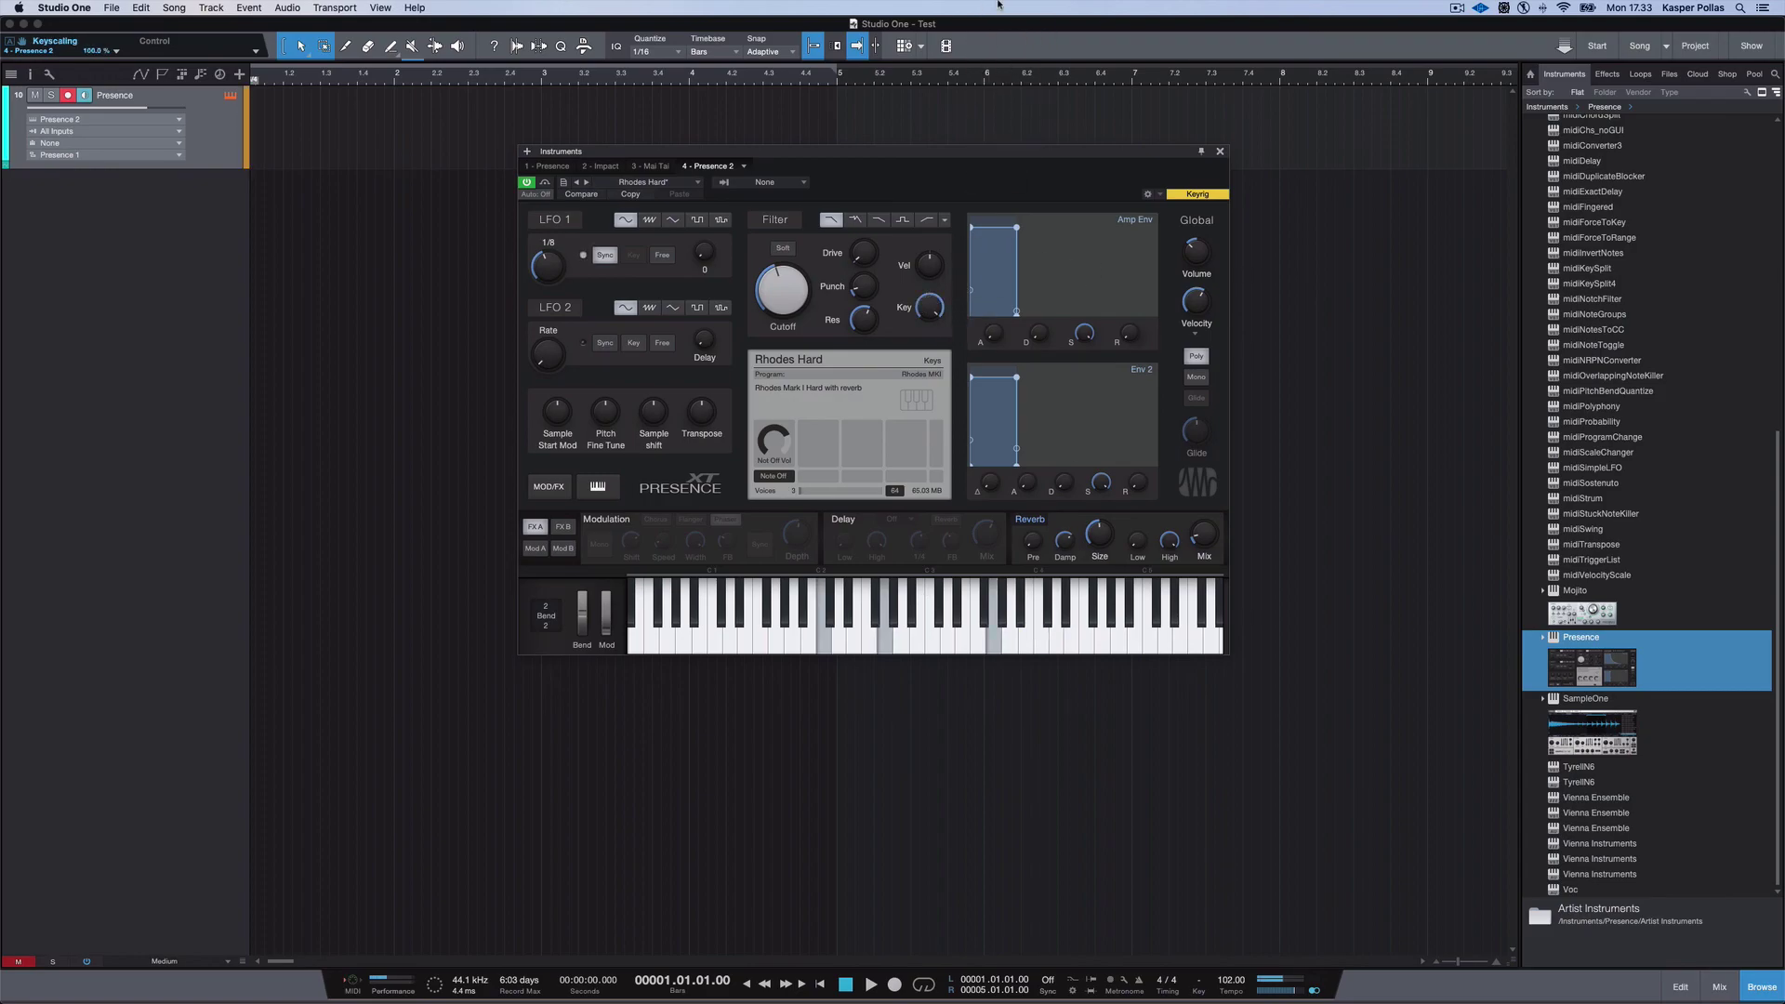